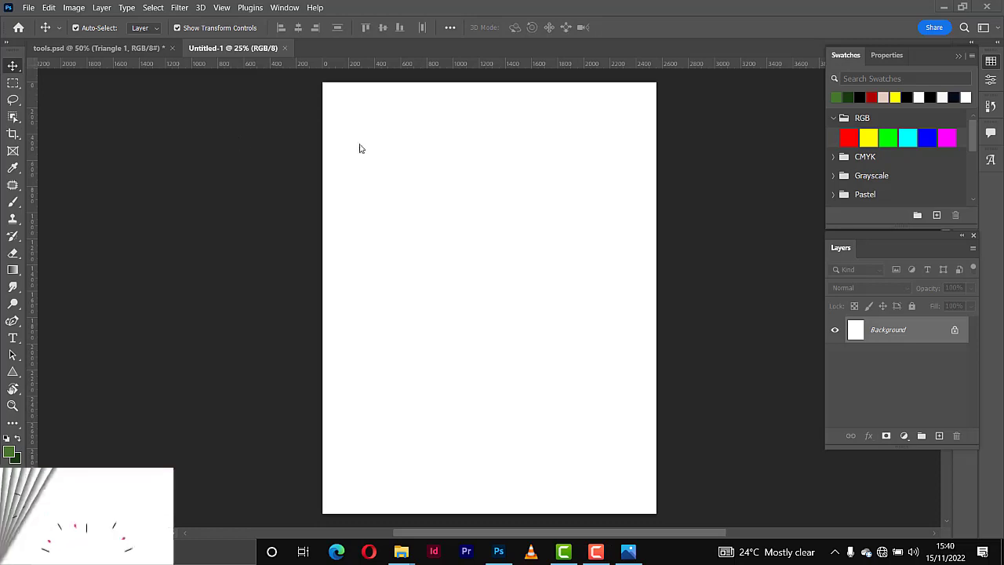
Step: Add a Gradient Fill layer and set its right colour stop to dark green 183b11
{"action": "left_click", "coordinate": [905, 436]}
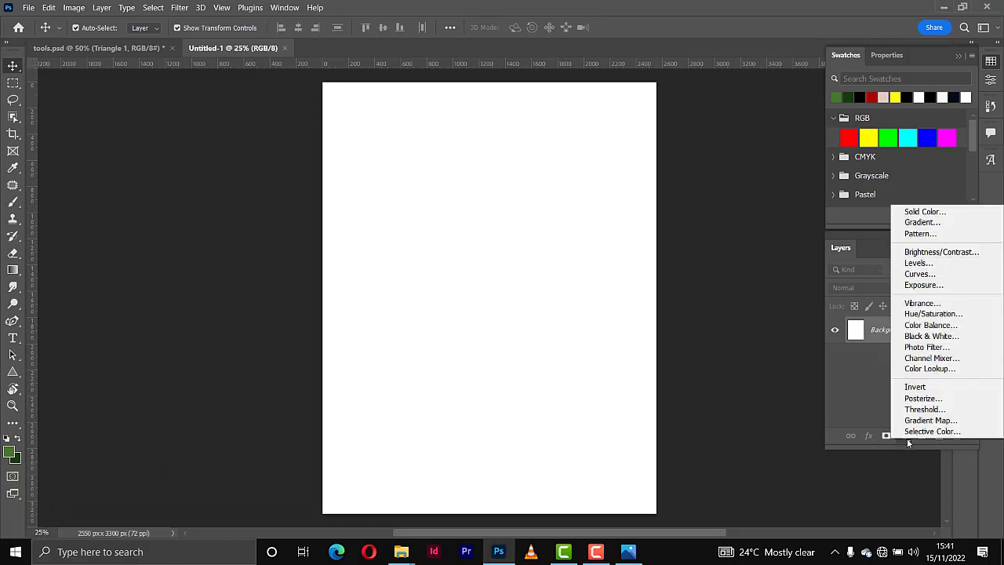
{"action": "left_click", "coordinate": [923, 223]}
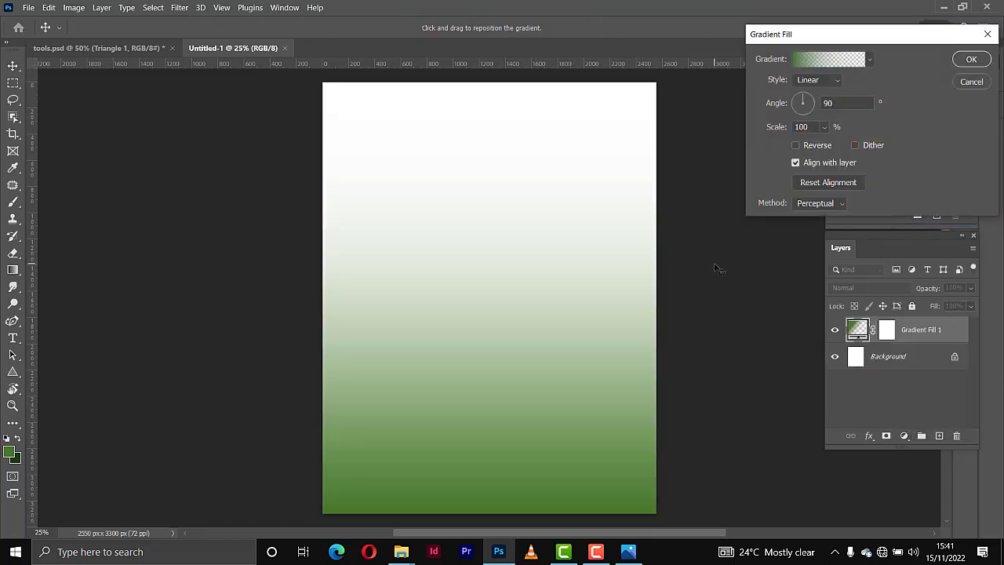
{"action": "left_click", "coordinate": [857, 63]}
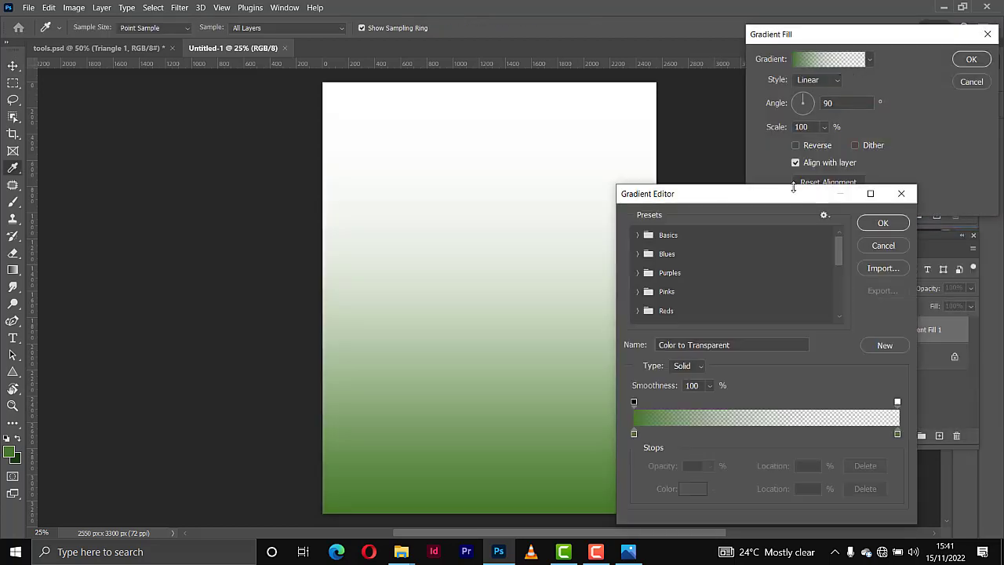
{"action": "left_click", "coordinate": [898, 433]}
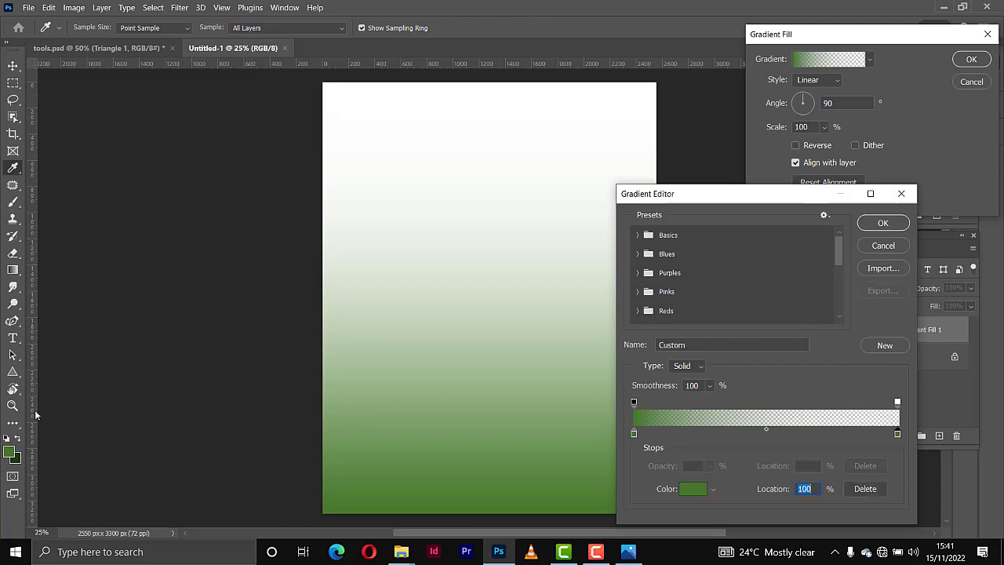
{"action": "left_click", "coordinate": [693, 489]}
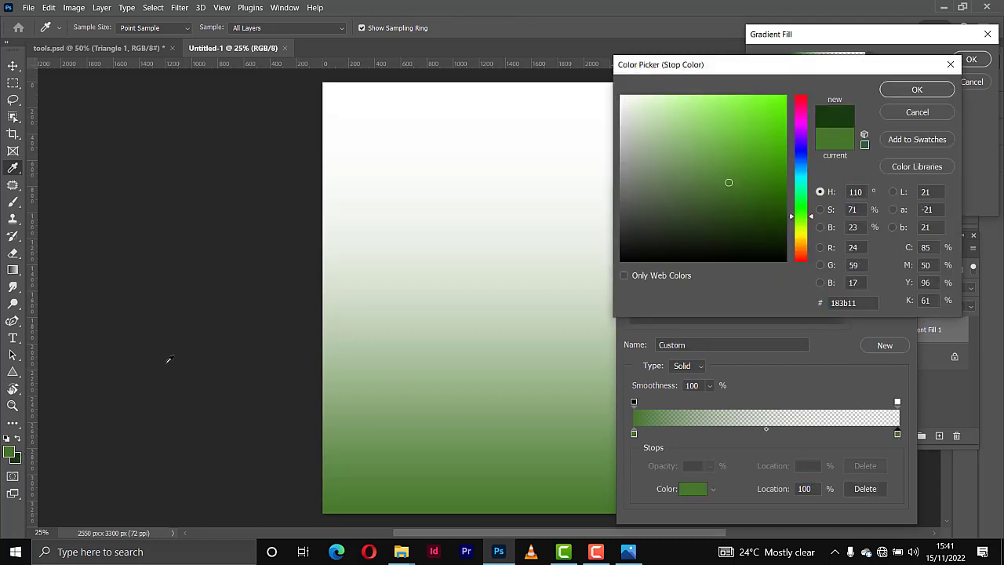
{"action": "left_click", "coordinate": [918, 91]}
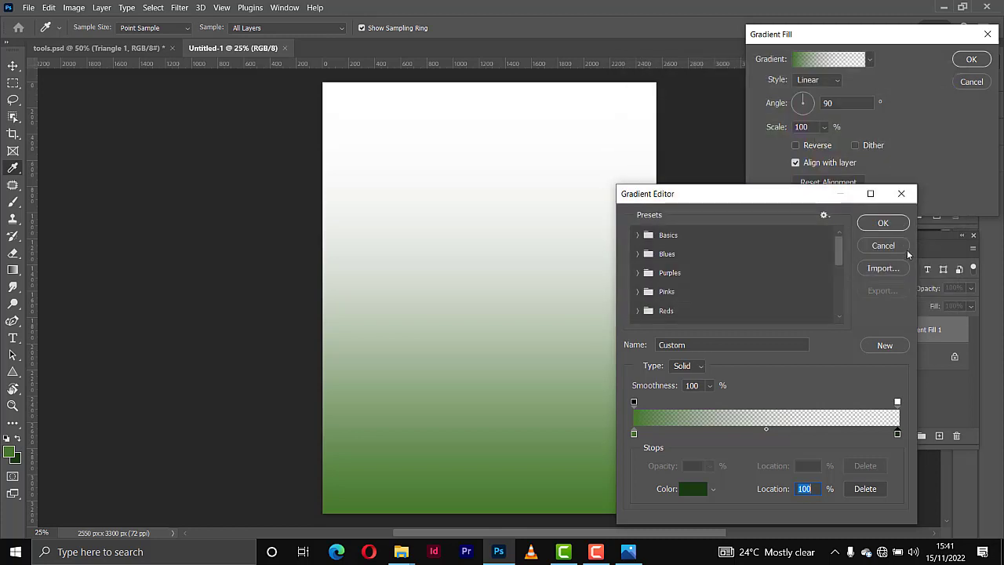
Step: Make the right stop fully opaque and angle the gradient at 55.19°
{"action": "left_click", "coordinate": [898, 402]}
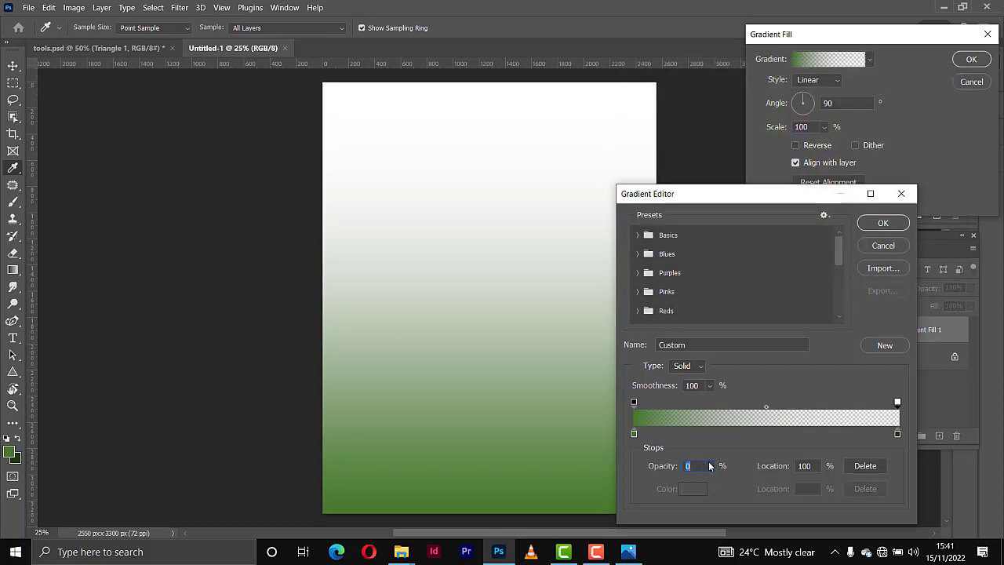
{"action": "left_click", "coordinate": [710, 466]}
{"action": "left_click_drag", "start_coordinate": [712, 483], "coordinate": [789, 488]}
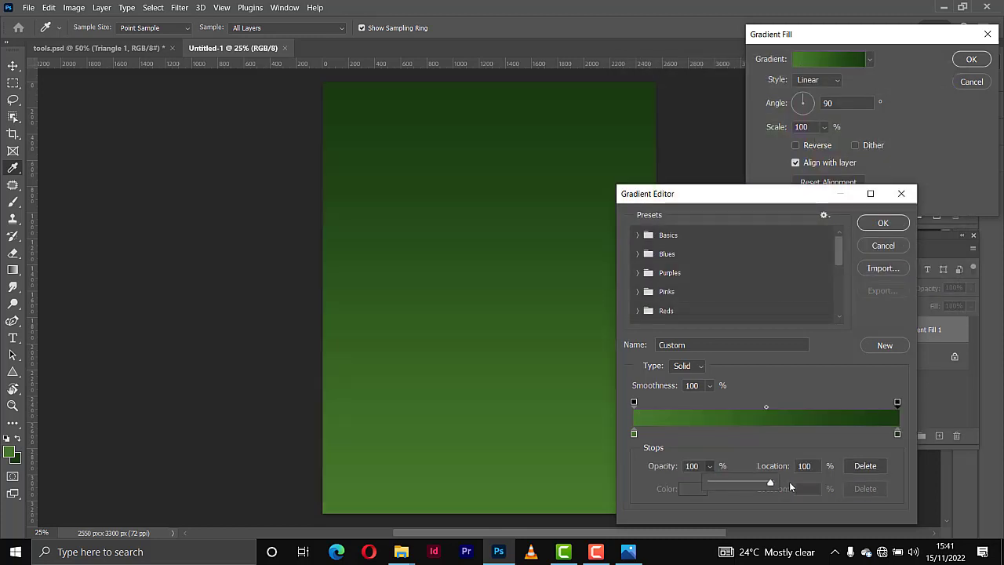
{"action": "left_click", "coordinate": [884, 224]}
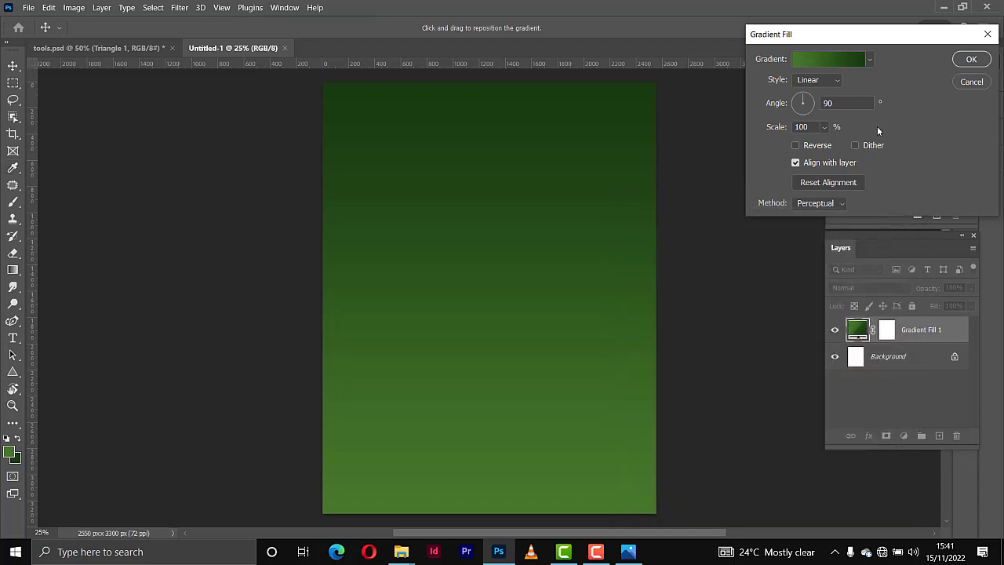
{"action": "left_click_drag", "start_coordinate": [803, 100], "coordinate": [812, 98]}
{"action": "left_click", "coordinate": [811, 98]}
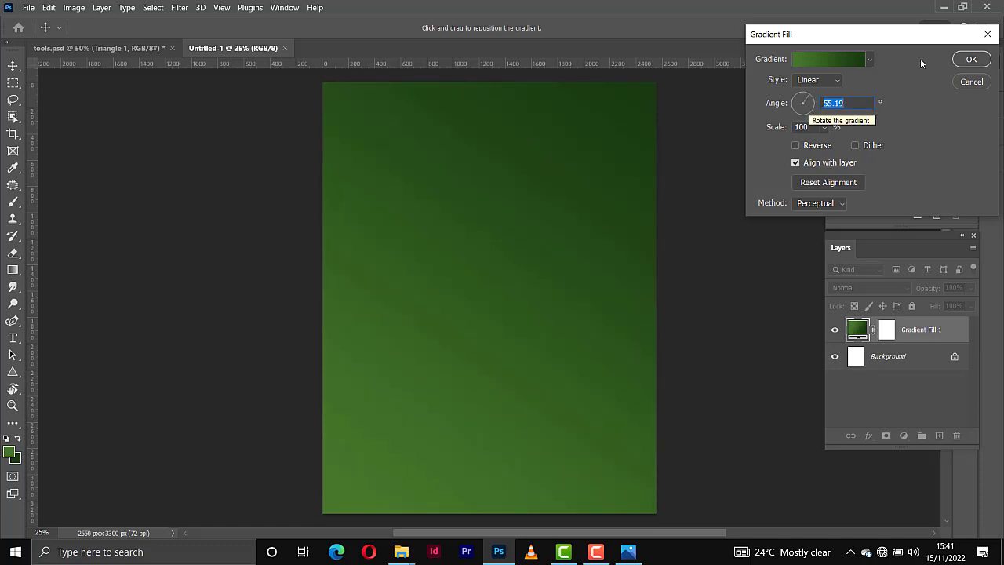
{"action": "left_click", "coordinate": [971, 59]}
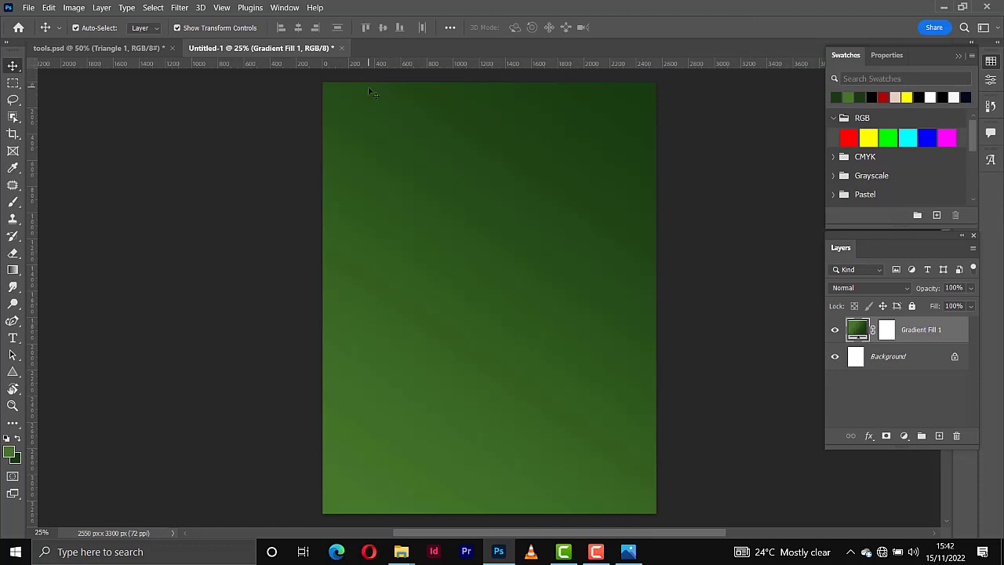
Step: Set up the standard Pen Tool in Shape mode with no stroke
{"action": "left_click", "coordinate": [12, 321]}
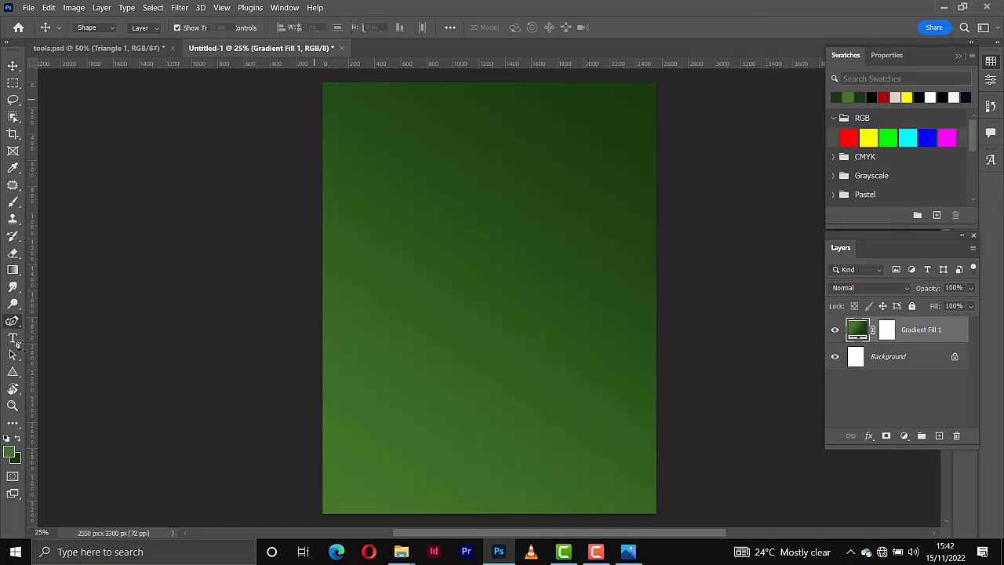
{"action": "right_click", "coordinate": [18, 322]}
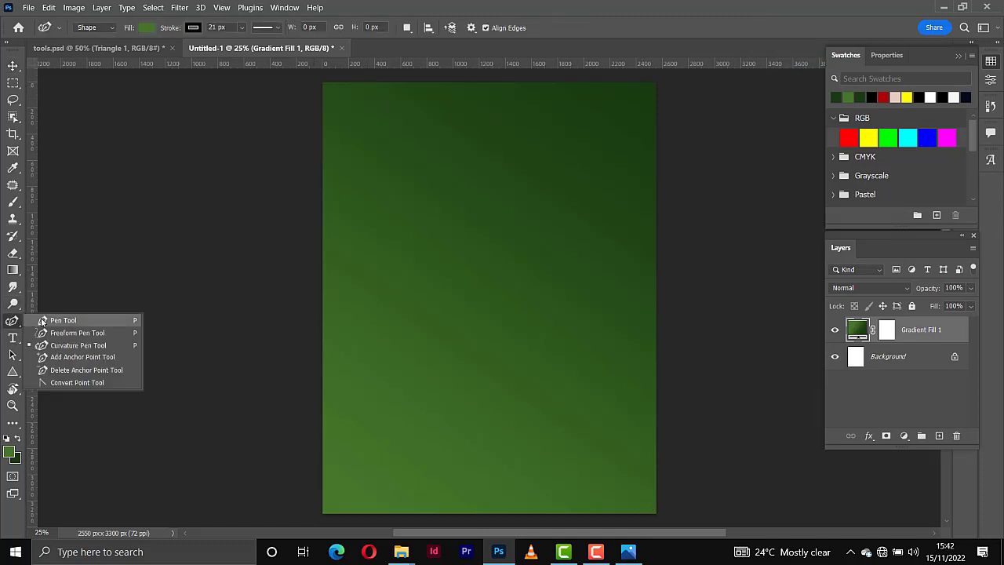
{"action": "left_click", "coordinate": [58, 323]}
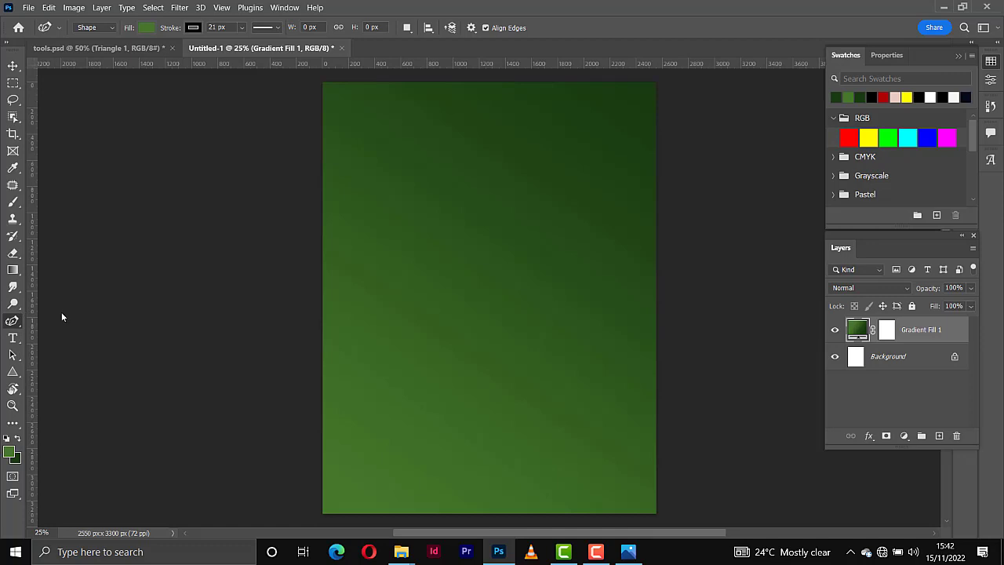
{"action": "left_click", "coordinate": [192, 27]}
{"action": "left_click", "coordinate": [116, 52]}
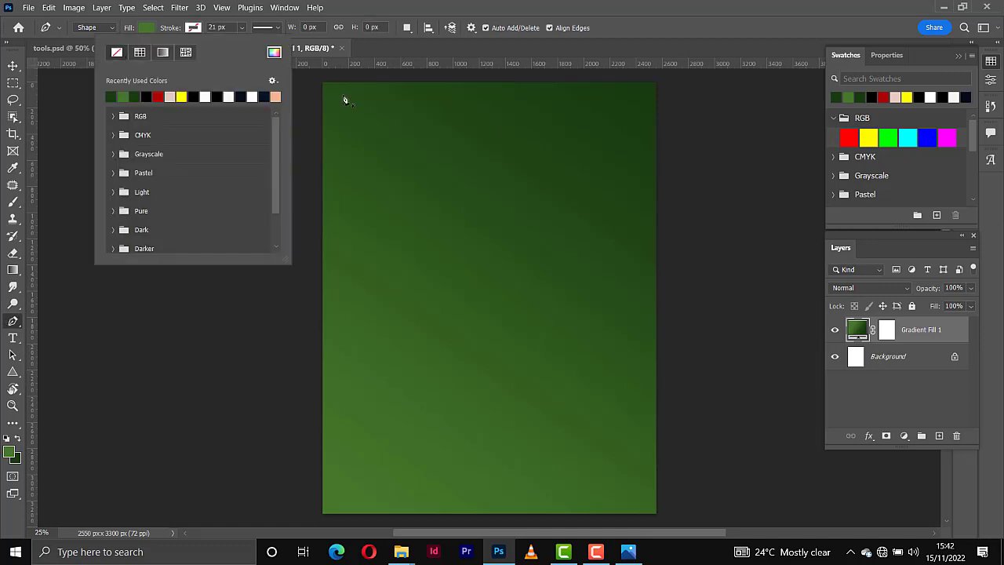
Step: Draw a four-point band across the top, its lower edge sloping down to the right
{"action": "left_click", "coordinate": [322, 84]}
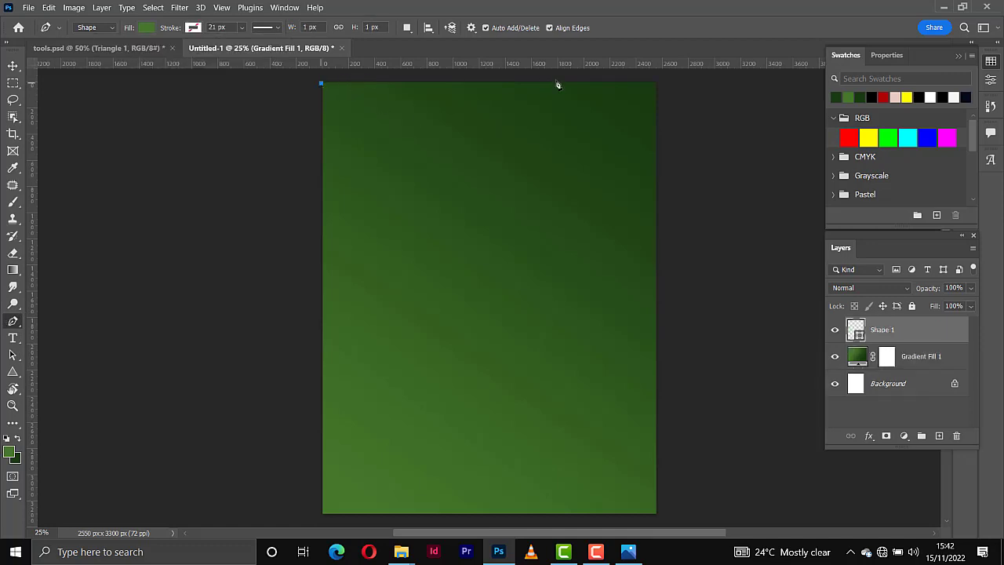
{"action": "left_click", "coordinate": [658, 82]}
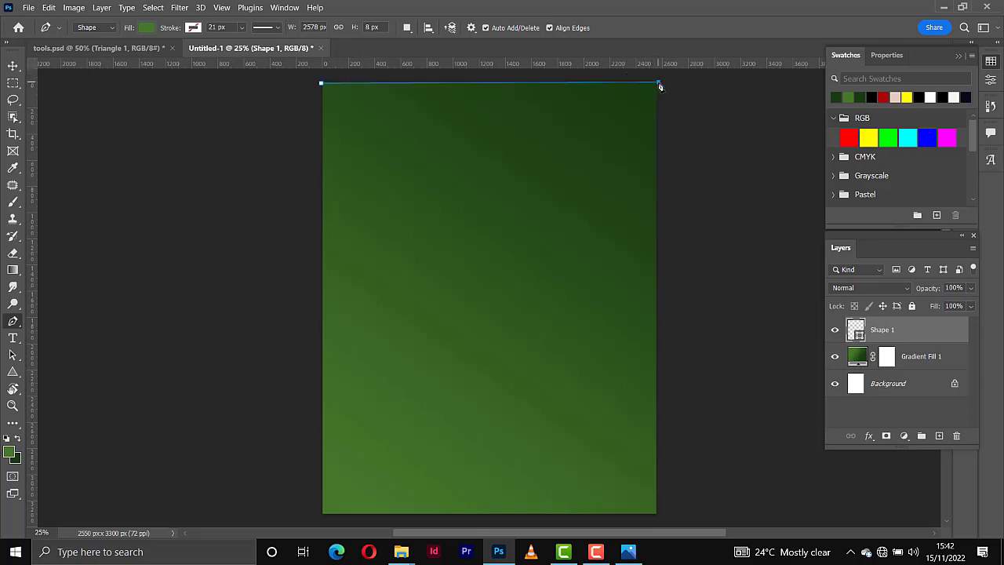
{"action": "left_click", "coordinate": [658, 148]}
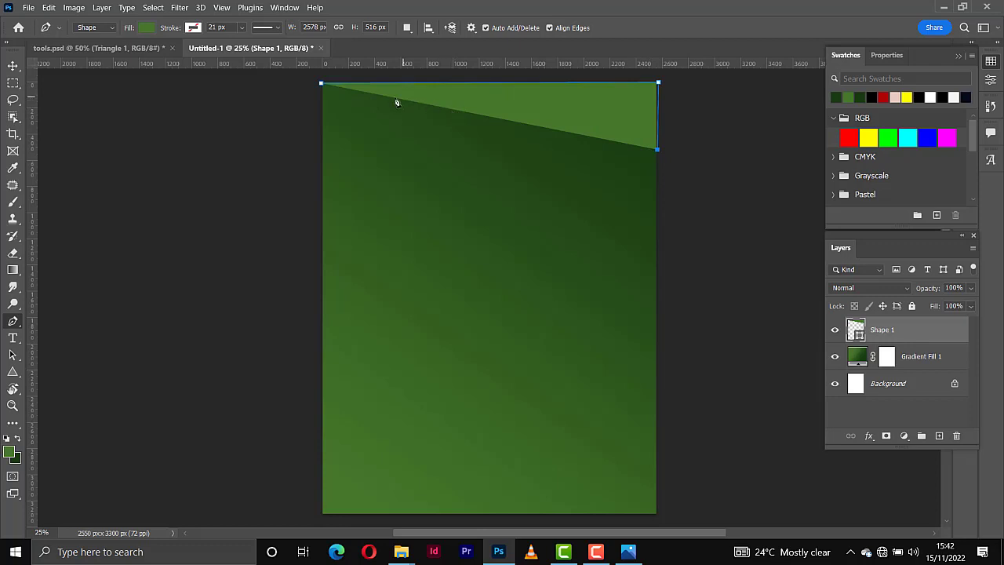
{"action": "left_click", "coordinate": [322, 103]}
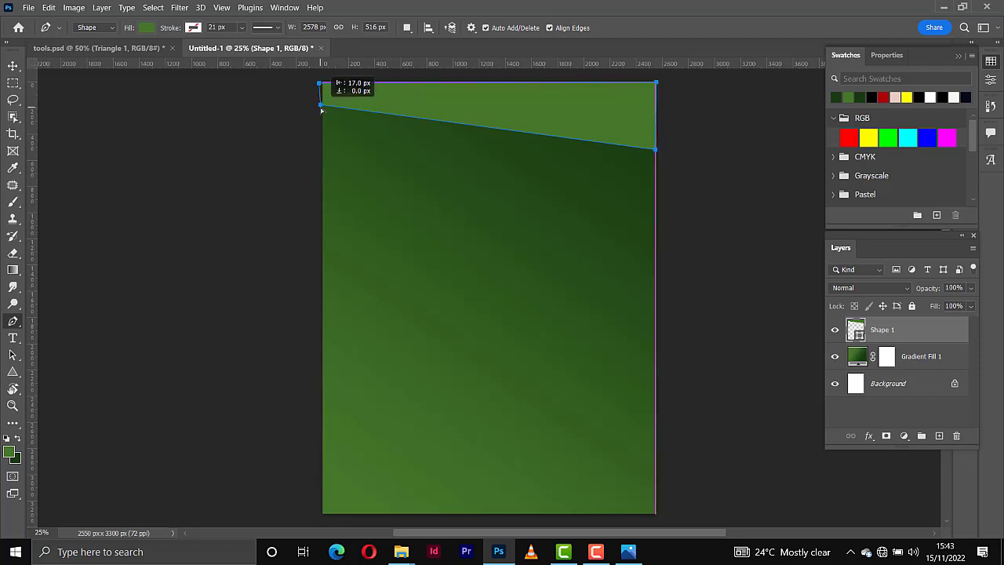
{"action": "right_click", "coordinate": [15, 323]}
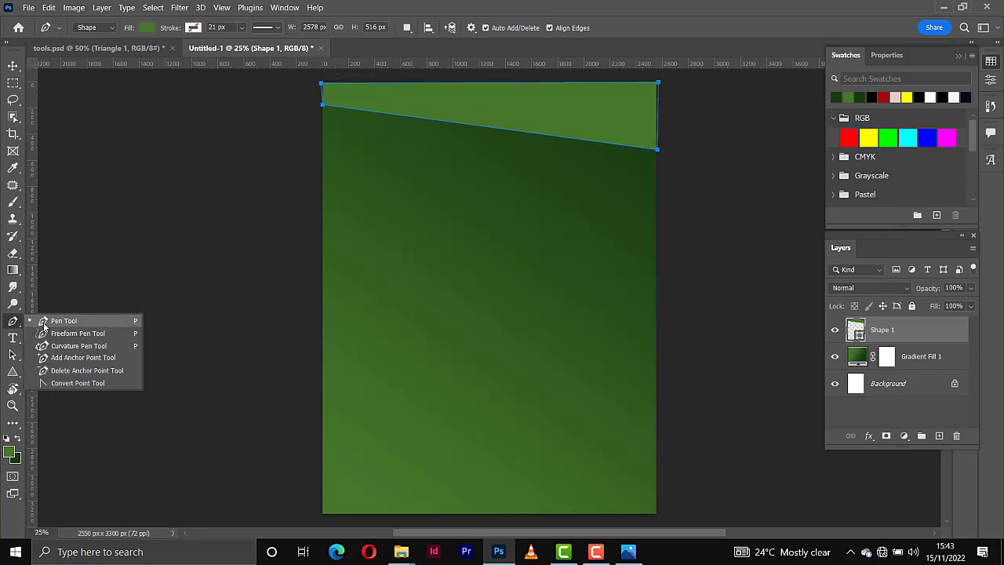
Step: Curve the band's lower edge into an upward arc with the Curvature Pen
{"action": "left_click", "coordinate": [65, 345]}
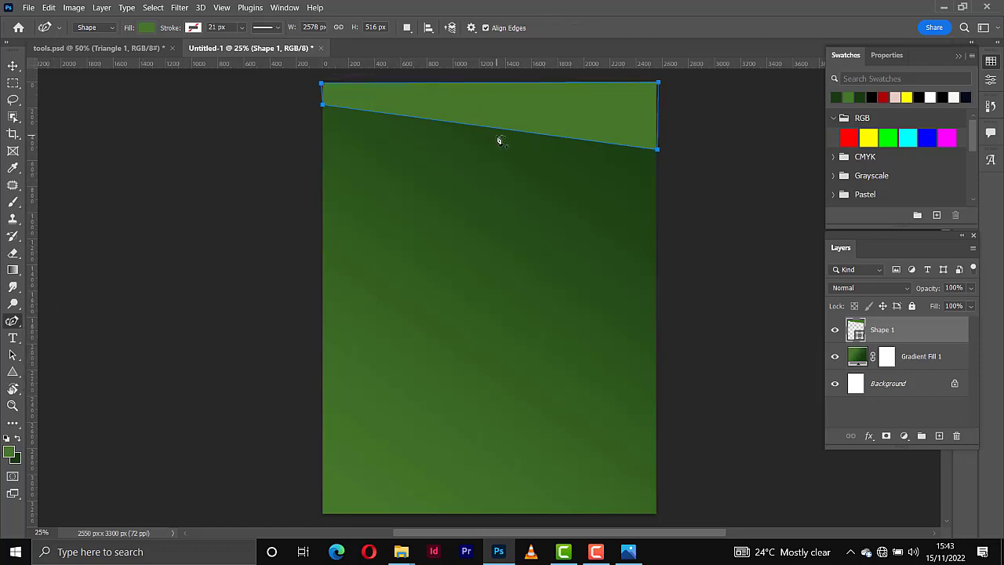
{"action": "left_click_drag", "start_coordinate": [493, 129], "coordinate": [506, 105]}
{"action": "left_click_drag", "start_coordinate": [517, 100], "coordinate": [518, 106]}
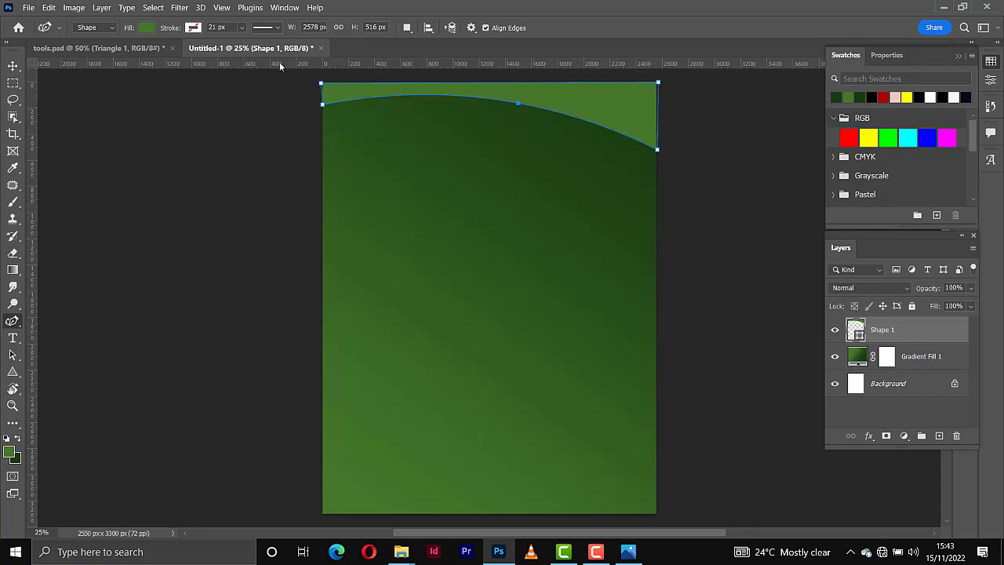
Step: Fill the band with a green gradient angled about -137°
{"action": "left_click", "coordinate": [145, 29]}
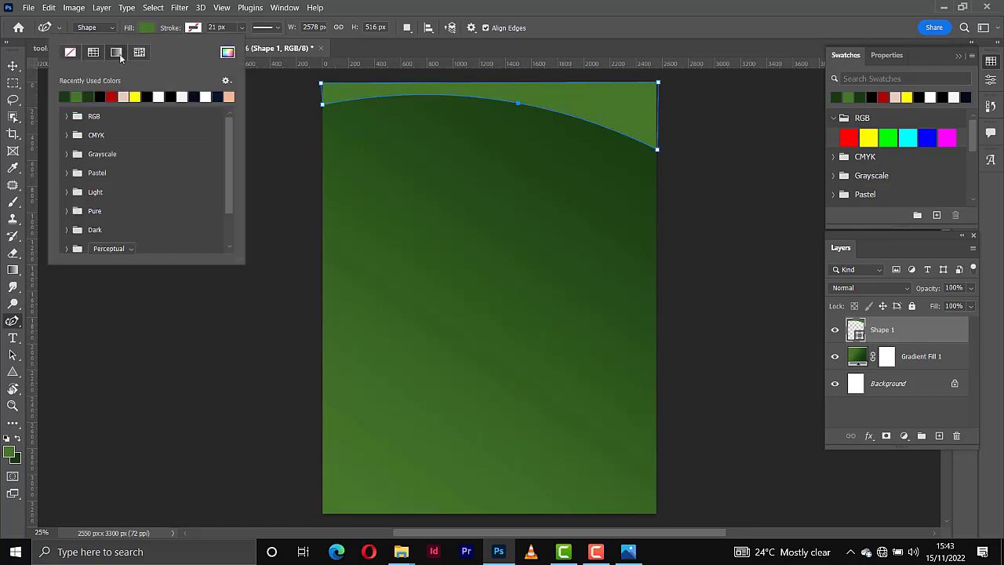
{"action": "left_click", "coordinate": [120, 56]}
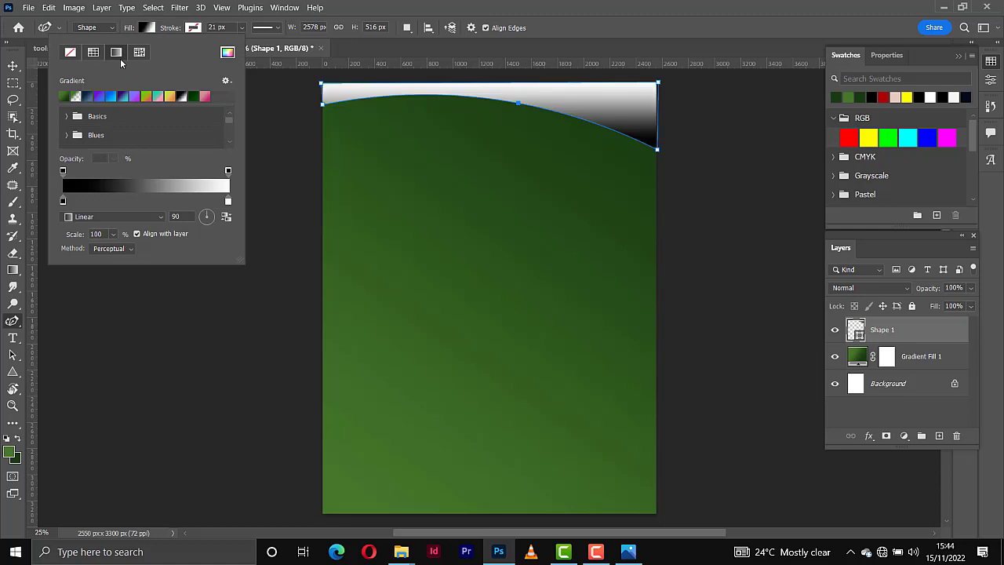
{"action": "left_click", "coordinate": [67, 98]}
{"action": "left_click_drag", "start_coordinate": [204, 223], "coordinate": [225, 222]}
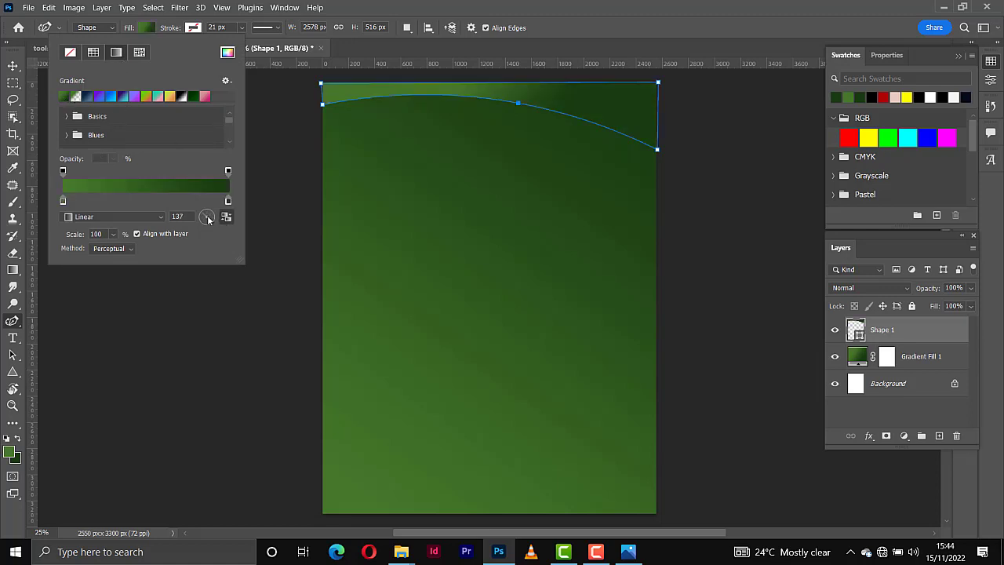
{"action": "left_click_drag", "start_coordinate": [206, 216], "coordinate": [206, 217]}
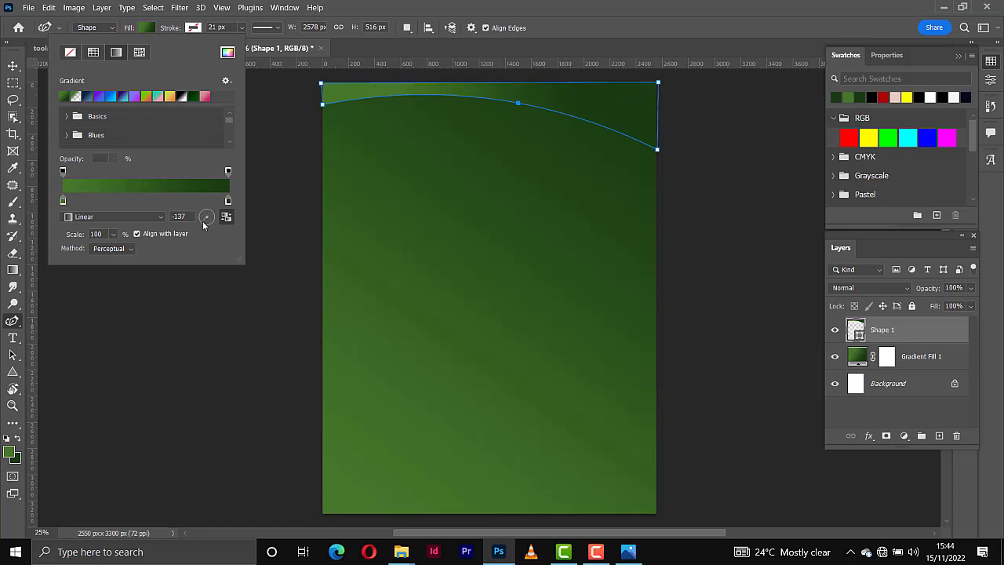
{"action": "left_click", "coordinate": [12, 65]}
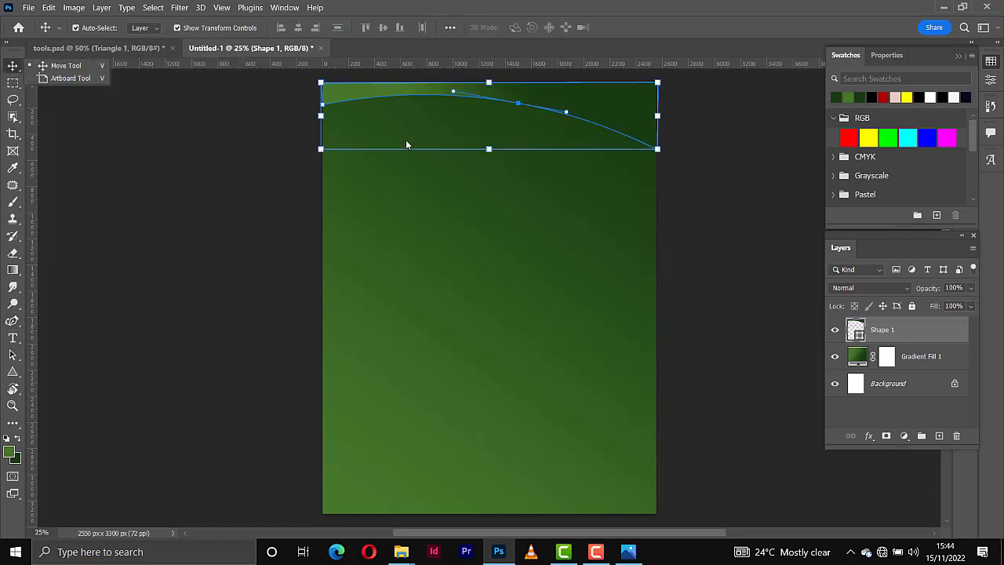
Step: Add a Multiply drop shadow to Shape 1: angle 80°, distance 29, opacity 67%
{"action": "right_click", "coordinate": [894, 329]}
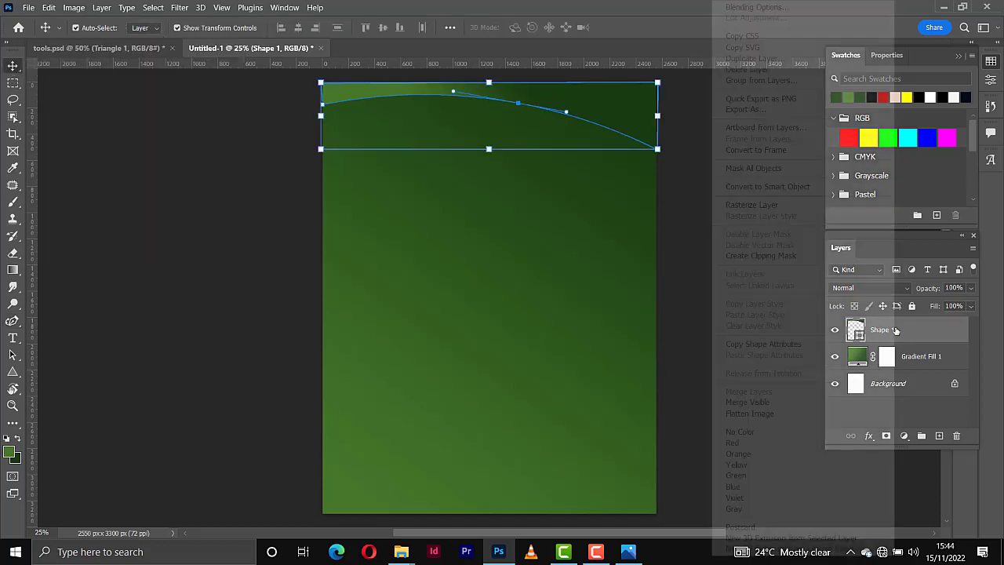
{"action": "left_click", "coordinate": [768, 10]}
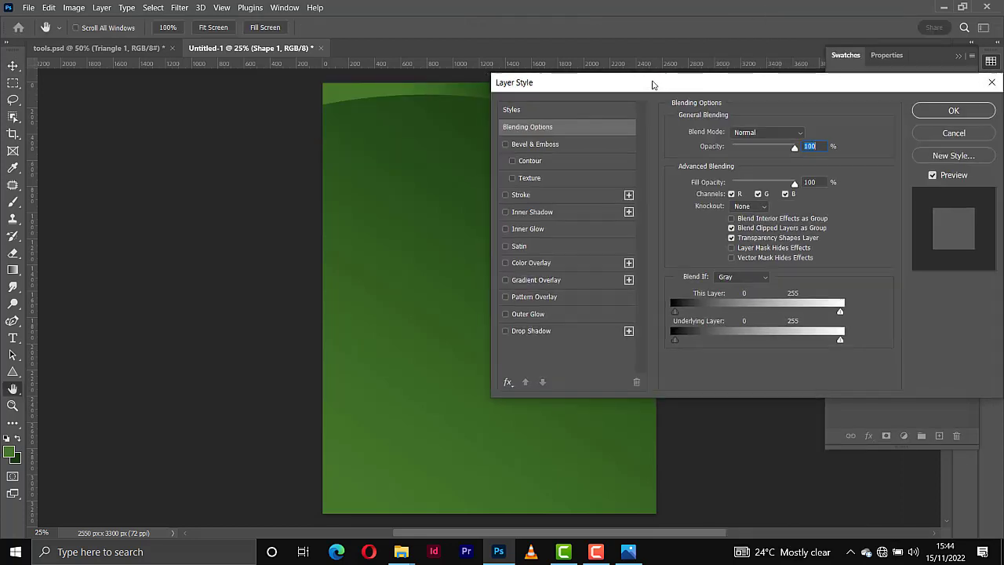
{"action": "left_click_drag", "start_coordinate": [651, 84], "coordinate": [775, 73]}
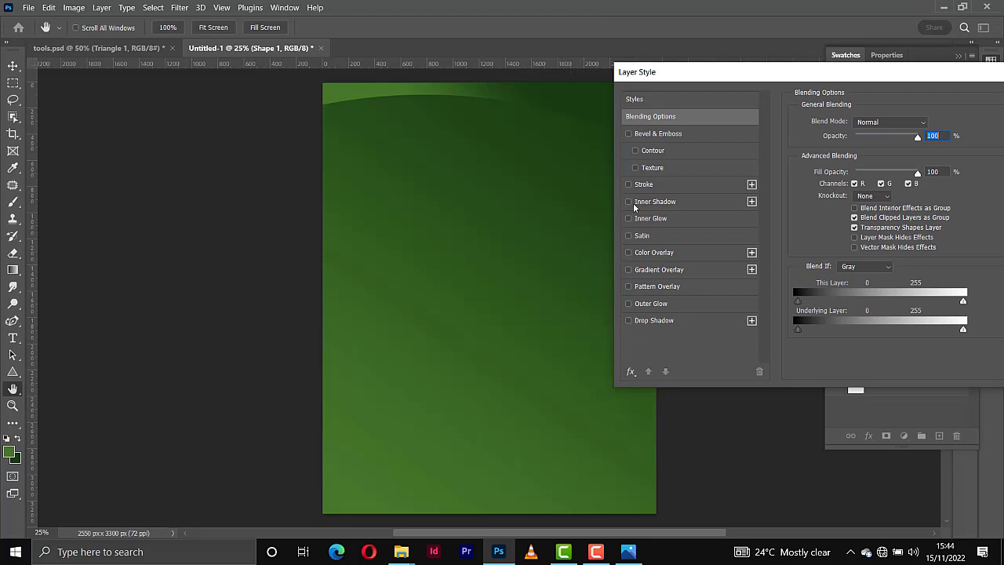
{"action": "left_click", "coordinate": [629, 320]}
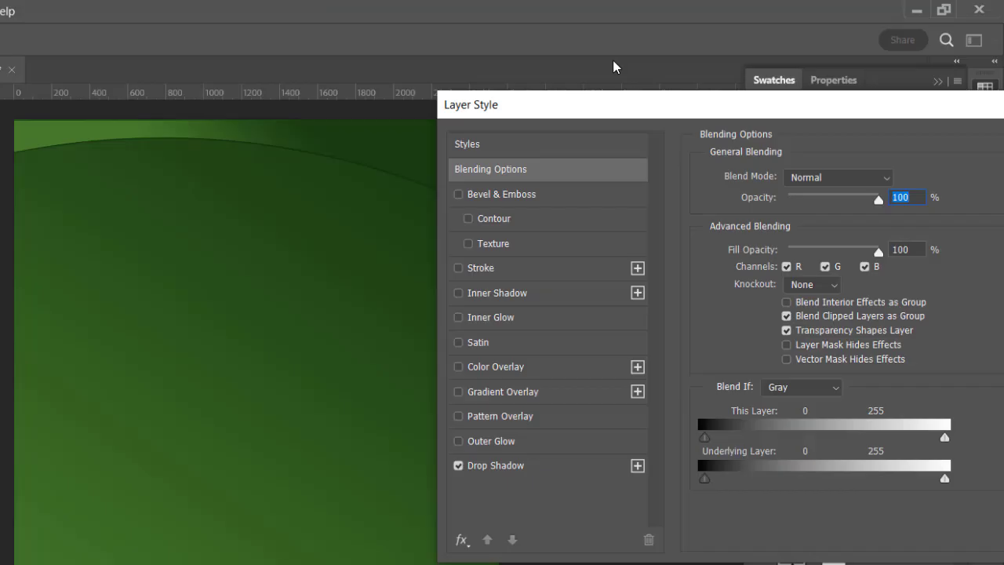
{"action": "left_click_drag", "start_coordinate": [733, 73], "coordinate": [806, 66]}
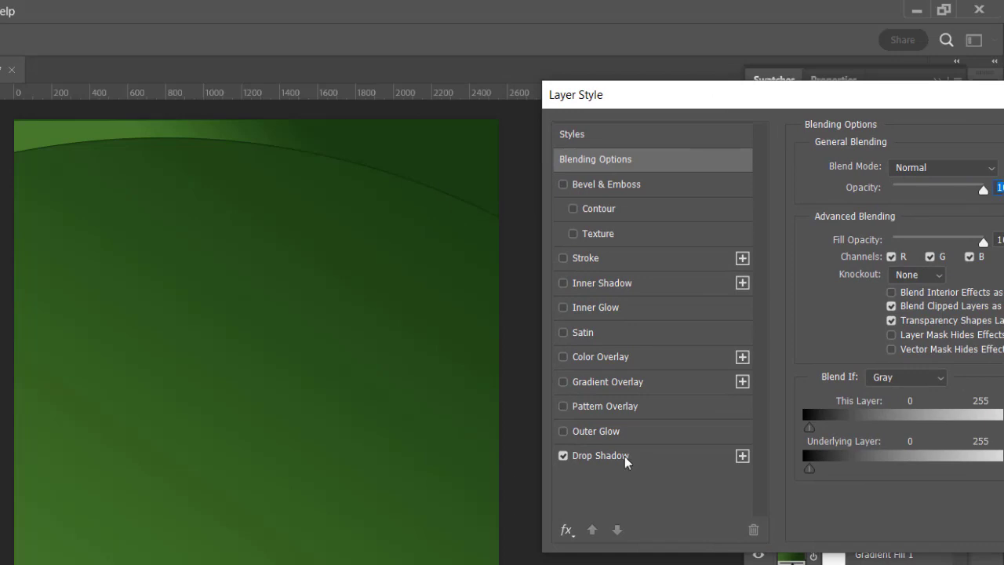
{"action": "left_click", "coordinate": [625, 456]}
{"action": "left_click_drag", "start_coordinate": [435, 268], "coordinate": [438, 272]}
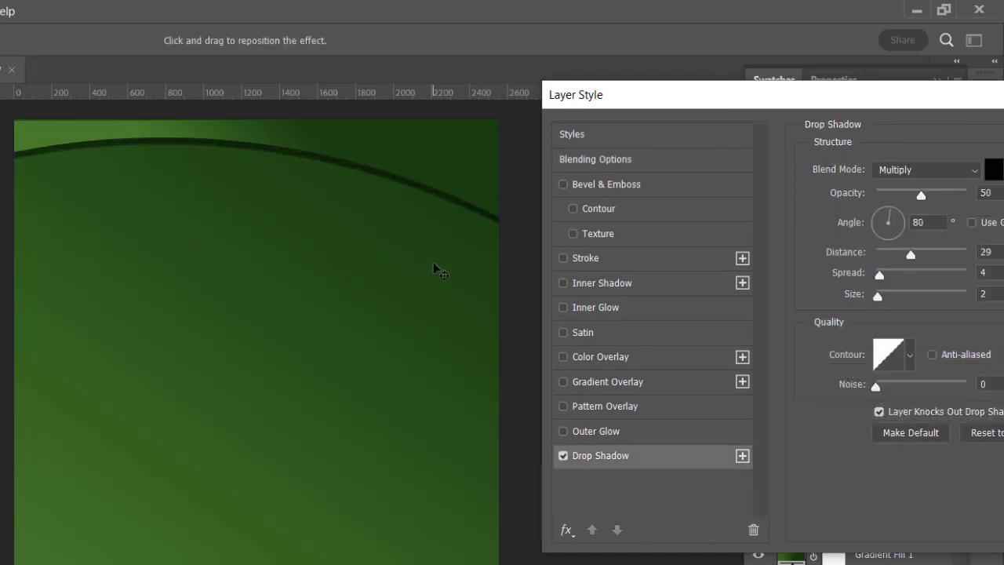
{"action": "left_click_drag", "start_coordinate": [926, 200], "coordinate": [939, 200]}
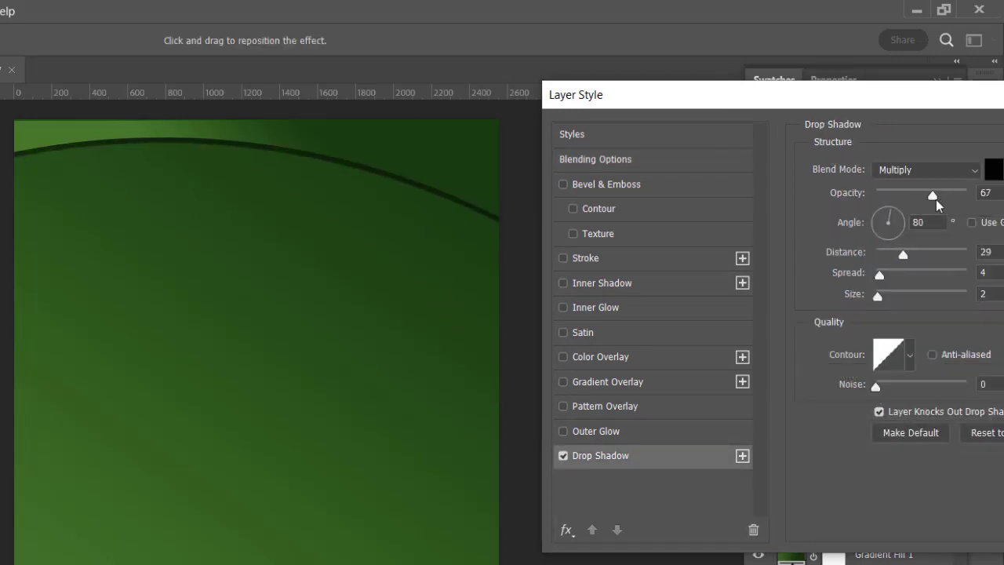
{"action": "left_click", "coordinate": [858, 281]}
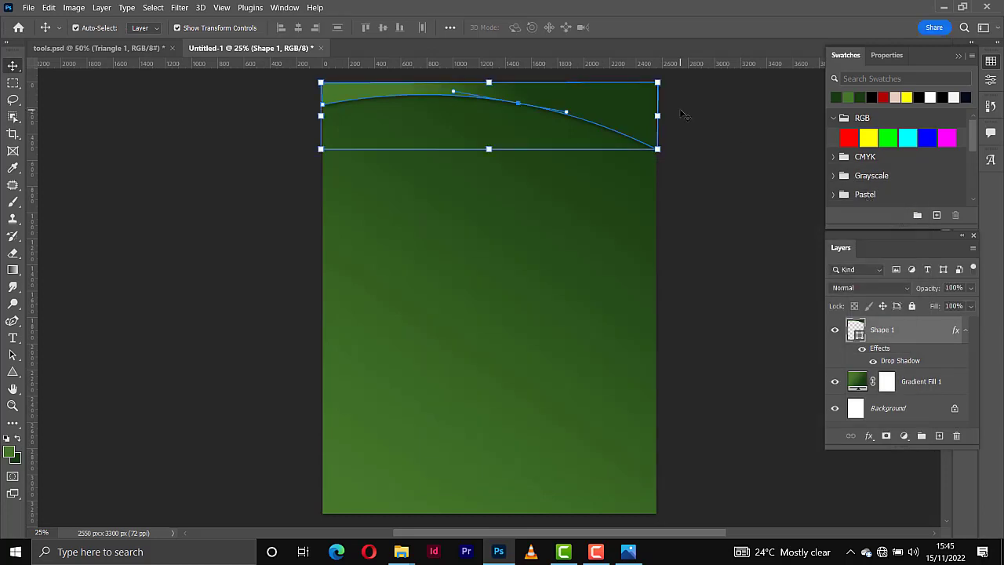
Step: Draw a thin three-point shape across the poster's top edge with the Pen tool
{"action": "left_click", "coordinate": [11, 323]}
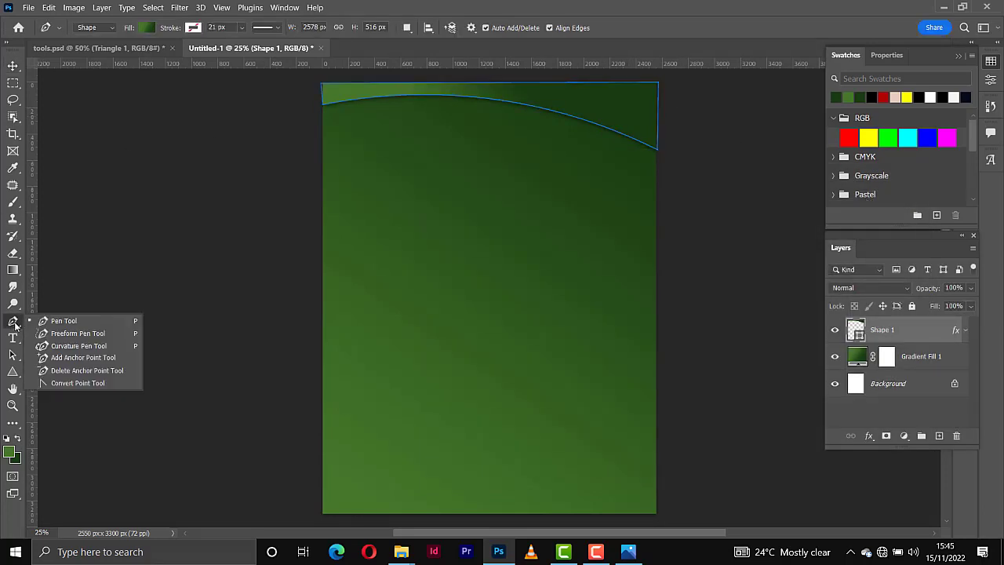
{"action": "left_click", "coordinate": [47, 321]}
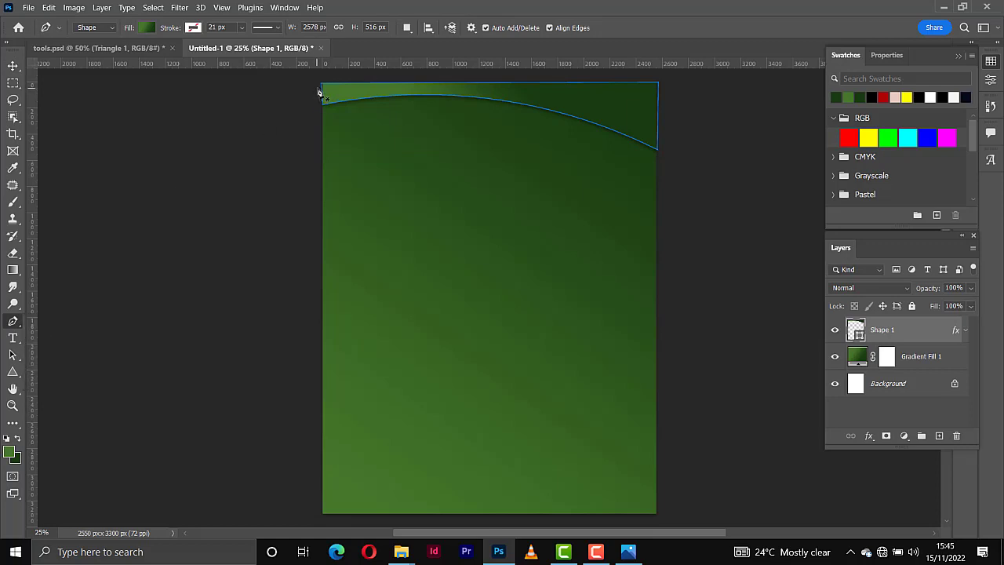
{"action": "left_click", "coordinate": [319, 92]}
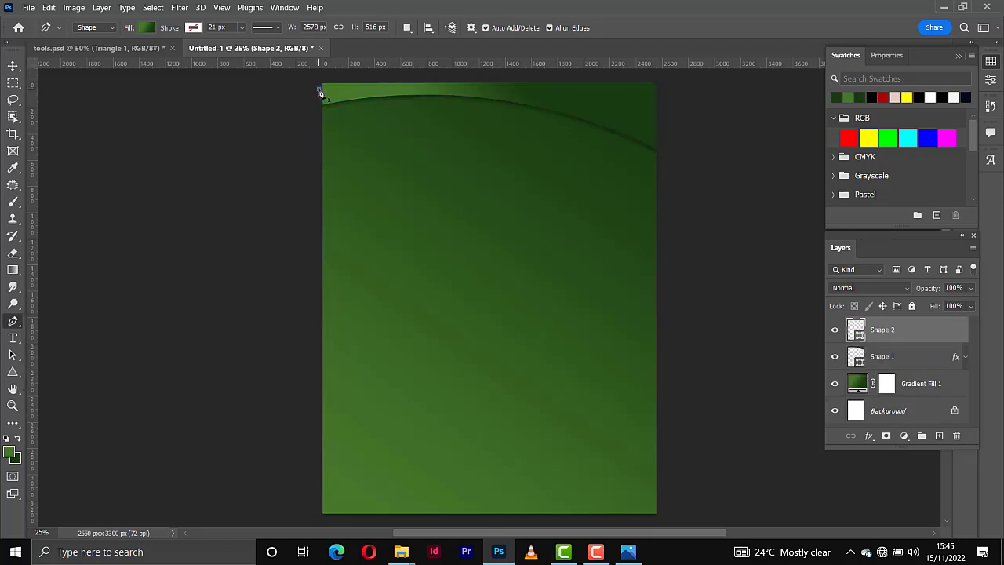
{"action": "left_click", "coordinate": [657, 124]}
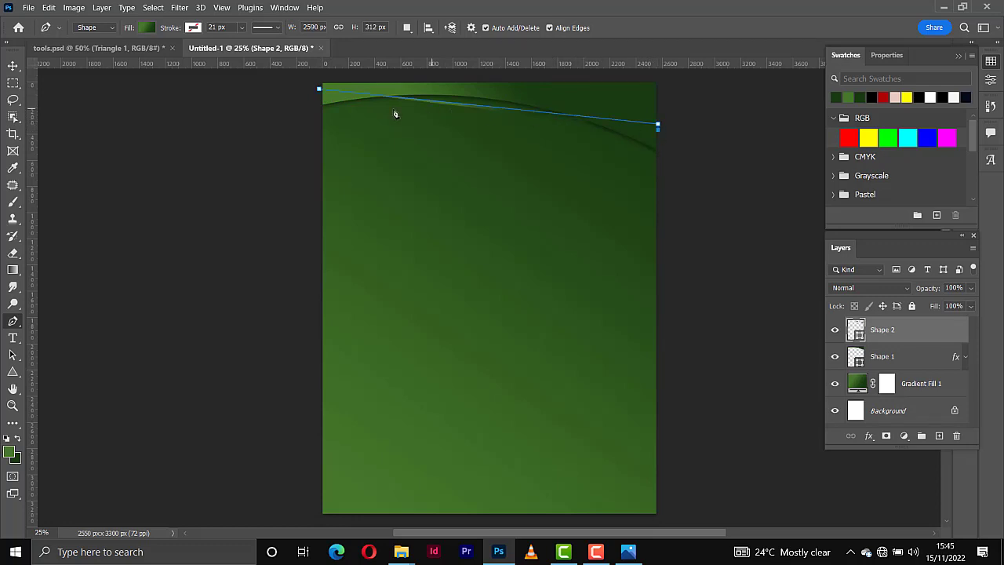
{"action": "left_click", "coordinate": [321, 92]}
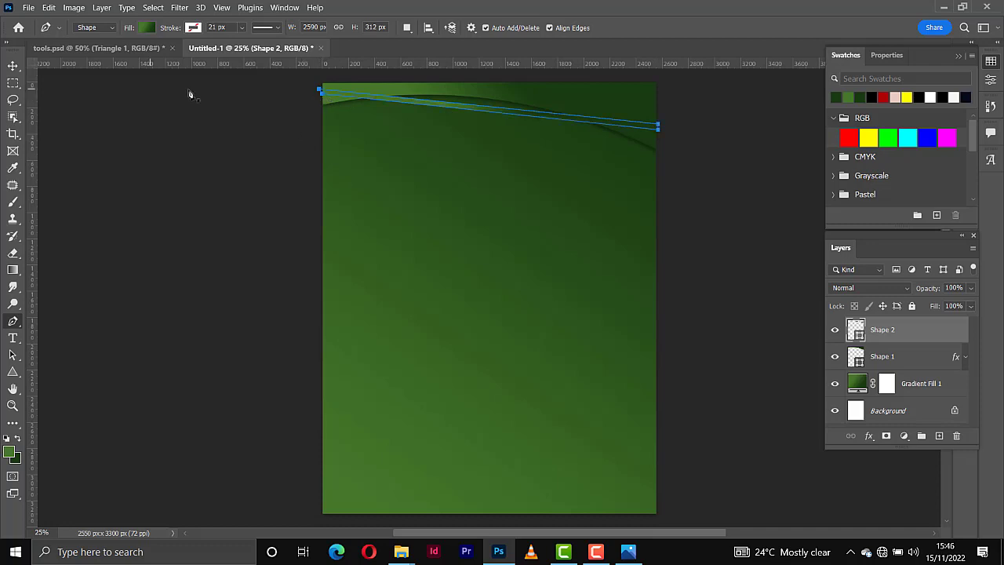
Step: Bend the thin shape's edges into an arc with the Curvature Pen
{"action": "right_click", "coordinate": [21, 323]}
{"action": "left_click", "coordinate": [80, 346]}
{"action": "left_click_drag", "start_coordinate": [473, 107], "coordinate": [466, 85]}
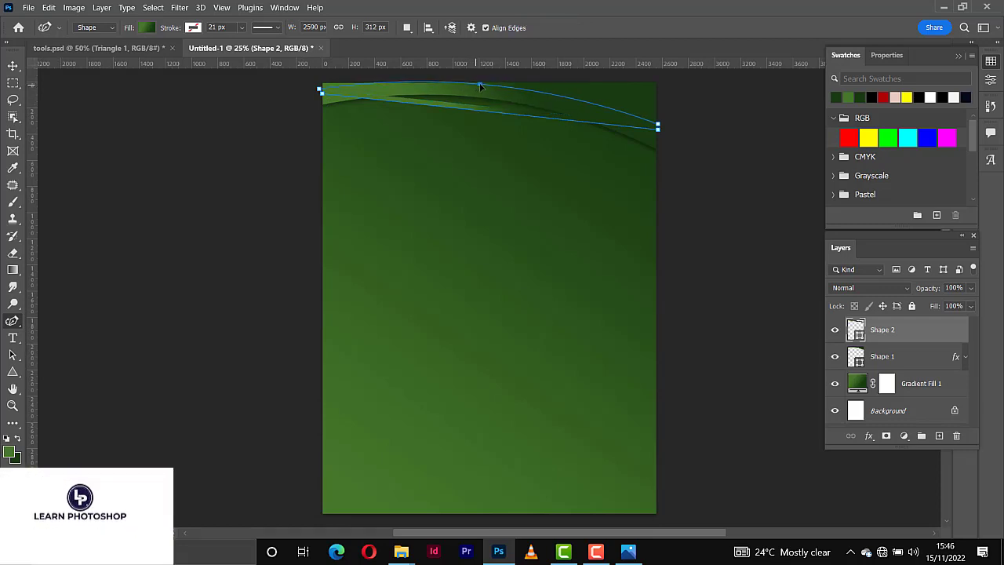
{"action": "mouse_move", "coordinate": [474, 88]}
{"action": "left_mouse_down"}
{"action": "mouse_move", "coordinate": [482, 84]}
{"action": "mouse_move", "coordinate": [437, 88]}
{"action": "mouse_move", "coordinate": [487, 91]}
{"action": "left_mouse_up"}
{"action": "left_click", "coordinate": [461, 110]}
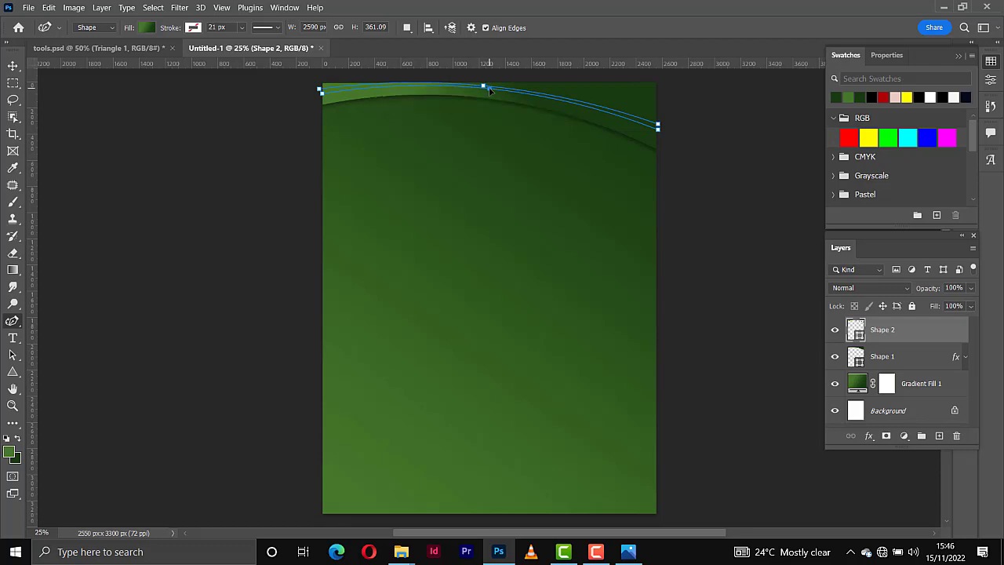
{"action": "left_click_drag", "start_coordinate": [487, 91], "coordinate": [490, 88]}
Step: Fill the curved stripe white, check its visibility, and select the Shape 2 layer
{"action": "left_click", "coordinate": [934, 96]}
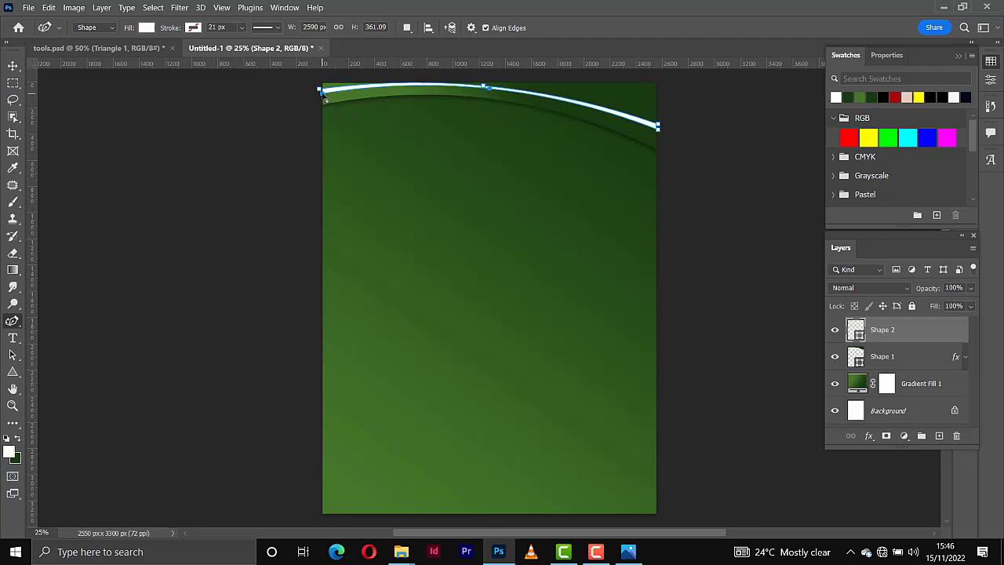
{"action": "key", "text": "v"}
{"action": "left_click", "coordinate": [623, 176]}
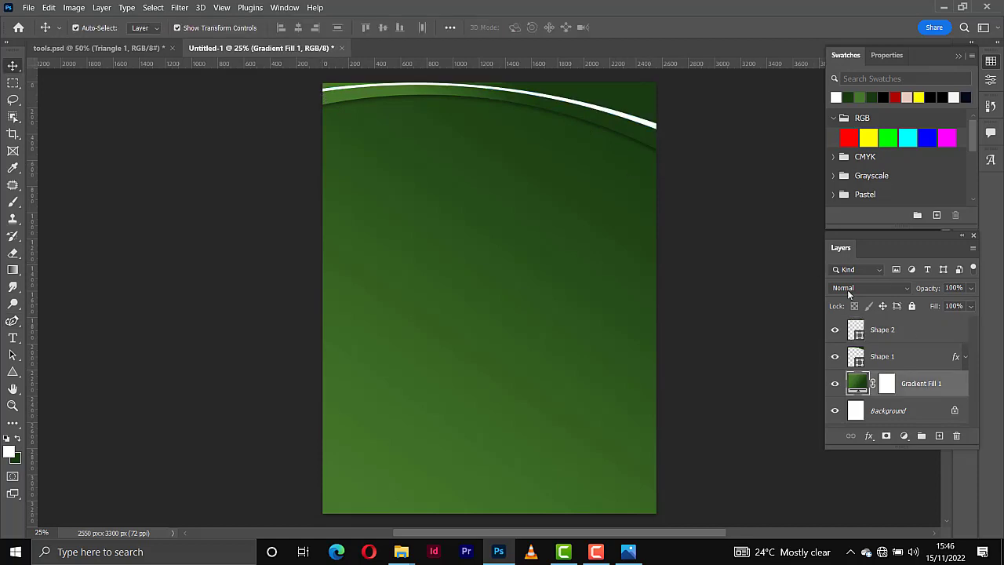
{"action": "left_click", "coordinate": [834, 333]}
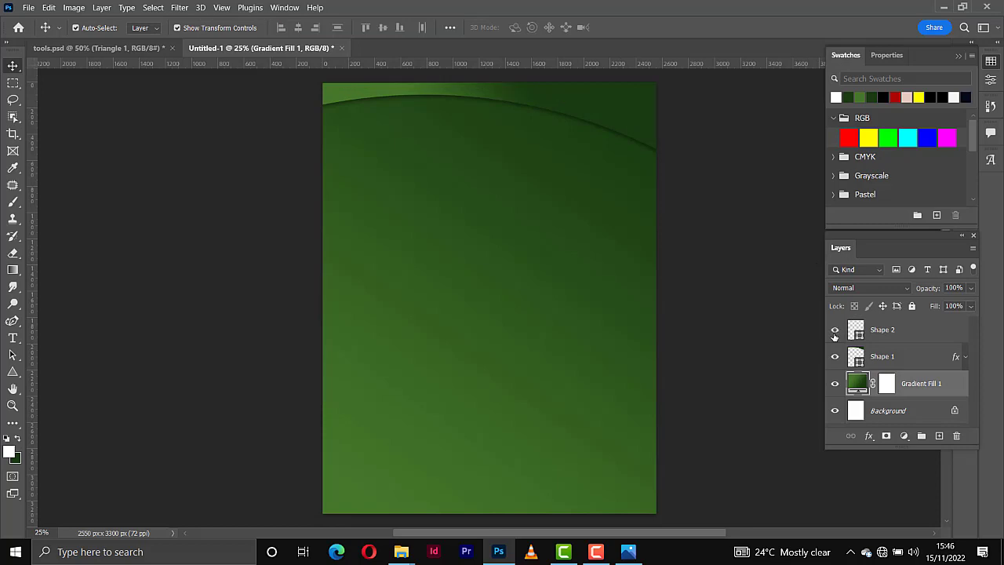
{"action": "left_click", "coordinate": [892, 338]}
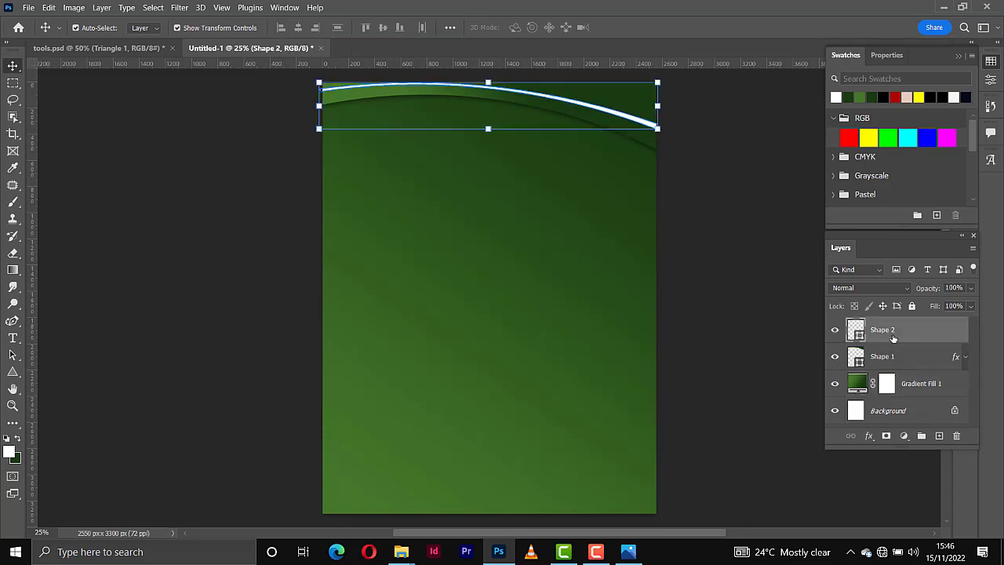
{"action": "right_click", "coordinate": [893, 338]}
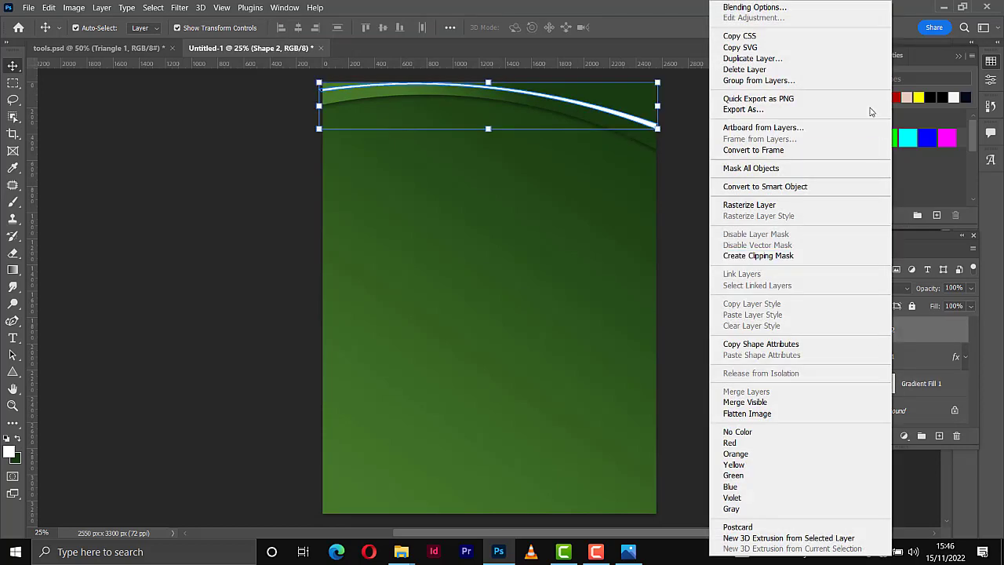
Step: Give Shape 2 a drop shadow: 31% opacity, -126° angle, distance 20, spread 26%, size 16
{"action": "left_click", "coordinate": [769, 7]}
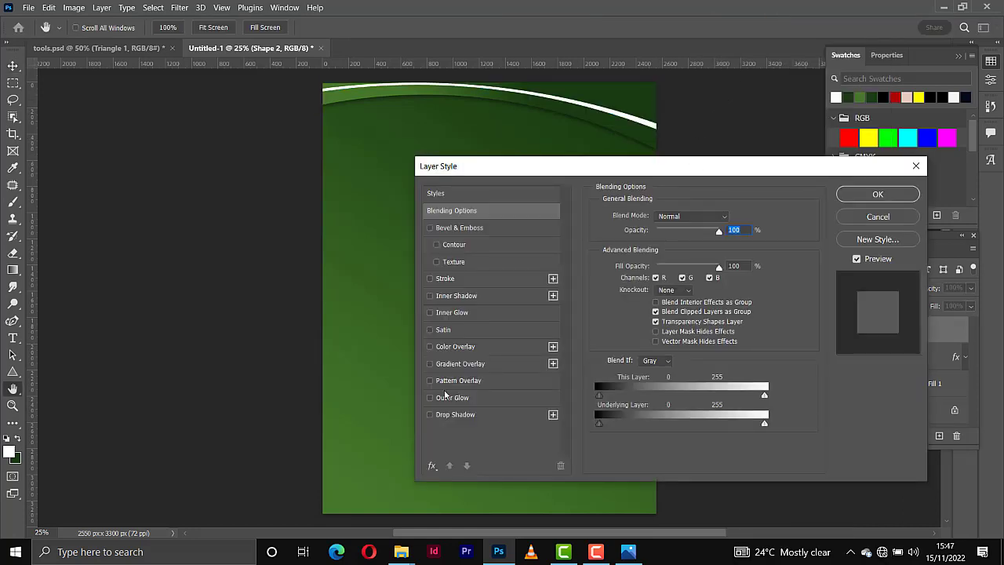
{"action": "left_click", "coordinate": [450, 416]}
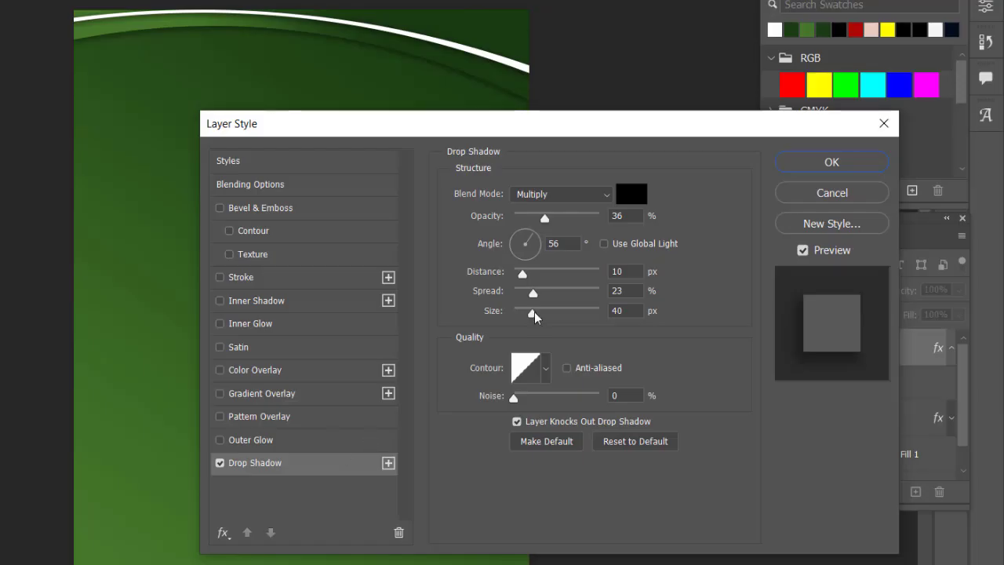
{"action": "left_click_drag", "start_coordinate": [538, 313], "coordinate": [565, 311]}
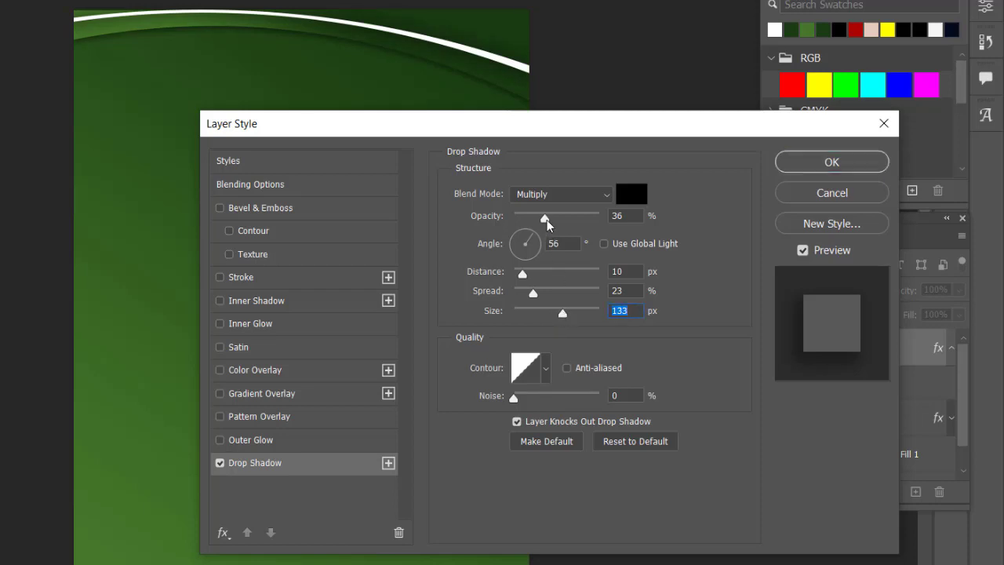
{"action": "left_click_drag", "start_coordinate": [545, 218], "coordinate": [555, 218]}
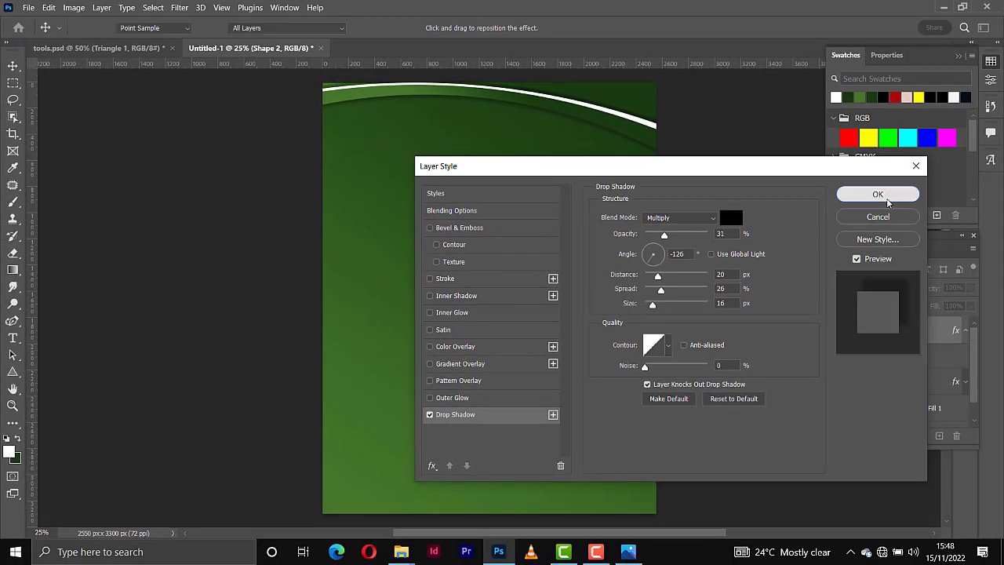
{"action": "left_click", "coordinate": [888, 202]}
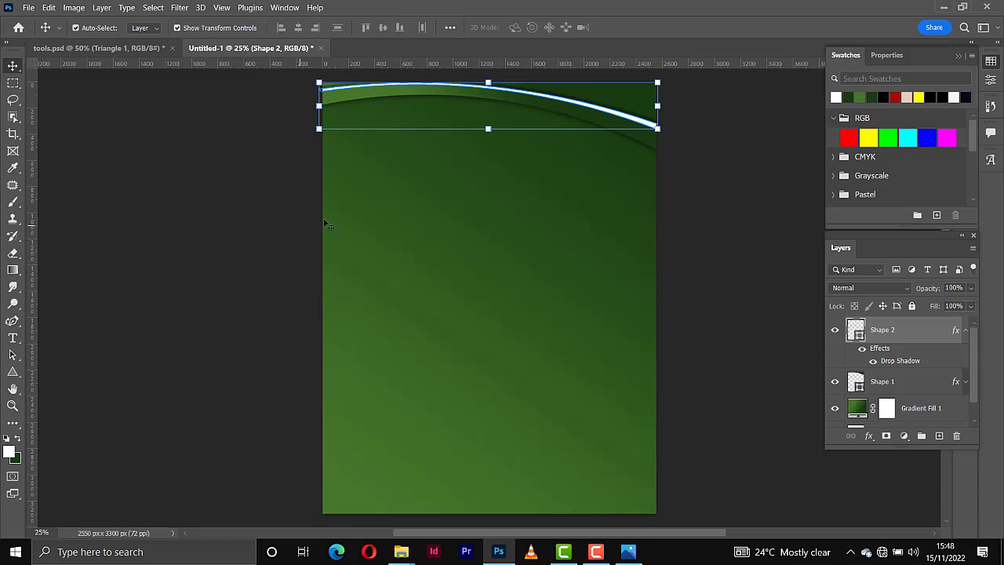
Step: Collapse Shape 2's effects list and switch back to the standard Pen tool
{"action": "left_click", "coordinate": [520, 198]}
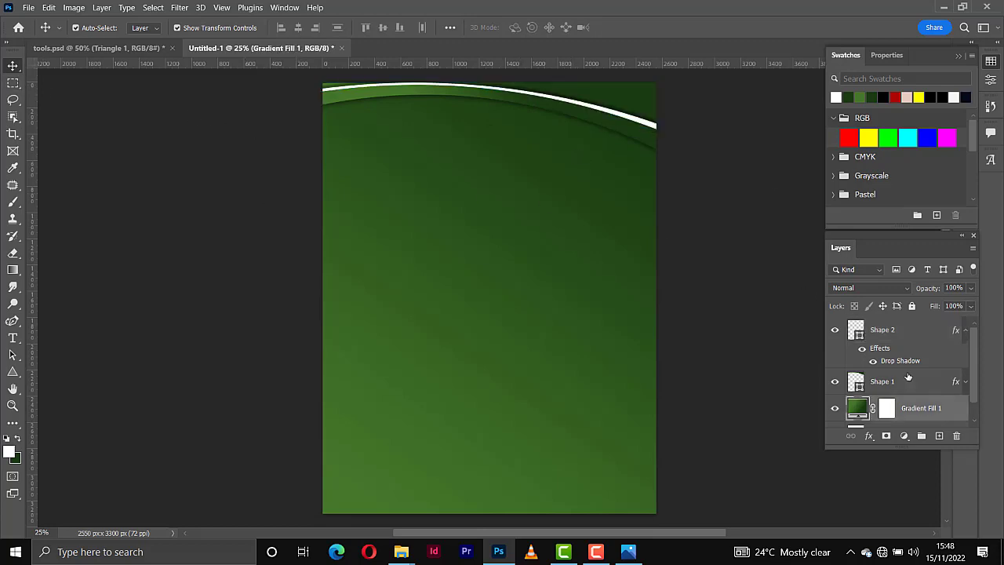
{"action": "left_click", "coordinate": [905, 330]}
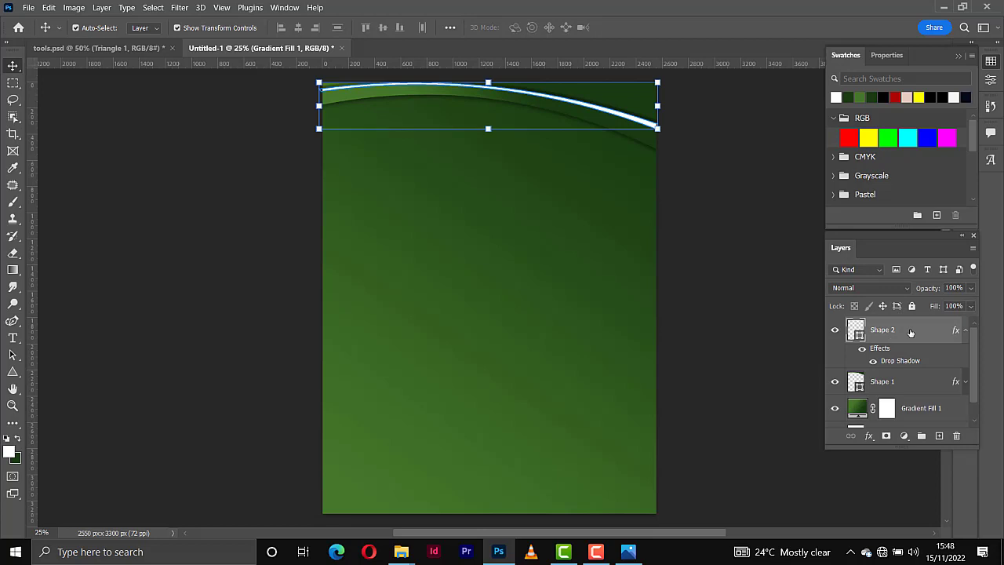
{"action": "left_click", "coordinate": [965, 330]}
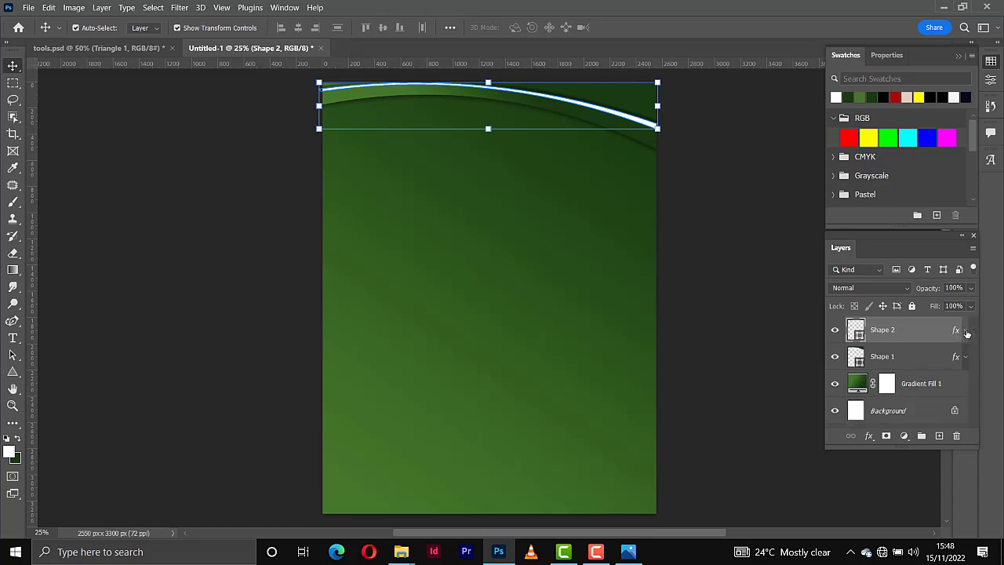
{"action": "left_click", "coordinate": [12, 321]}
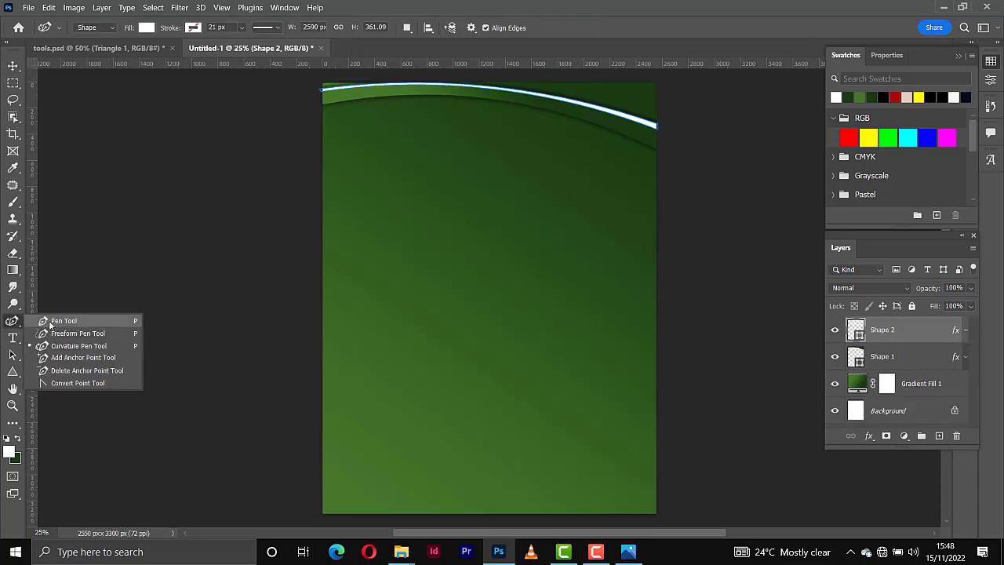
{"action": "left_click", "coordinate": [49, 323]}
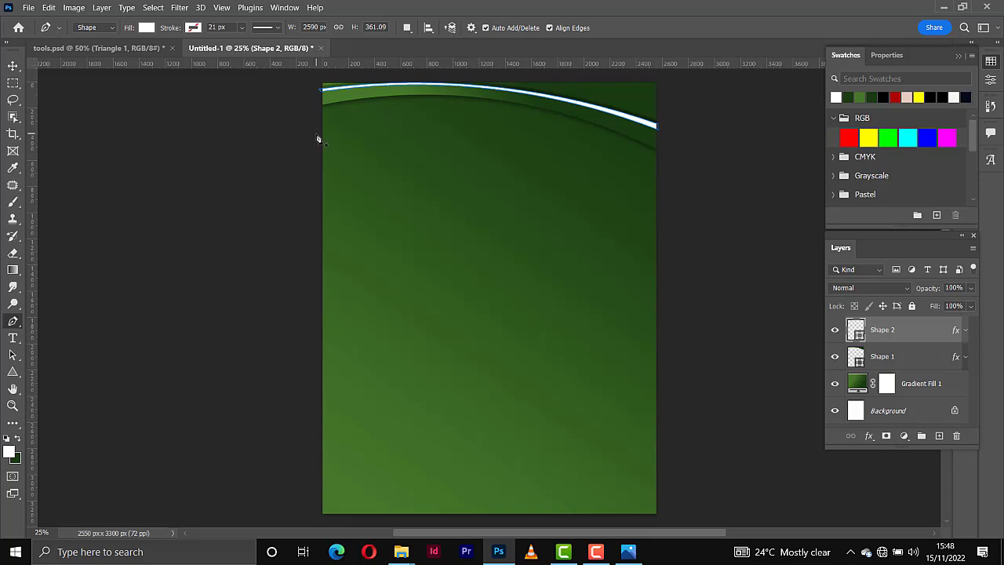
Step: Draw a white four-sided shape across the upper poster with its bottom edge slanting right
{"action": "left_click", "coordinate": [319, 127]}
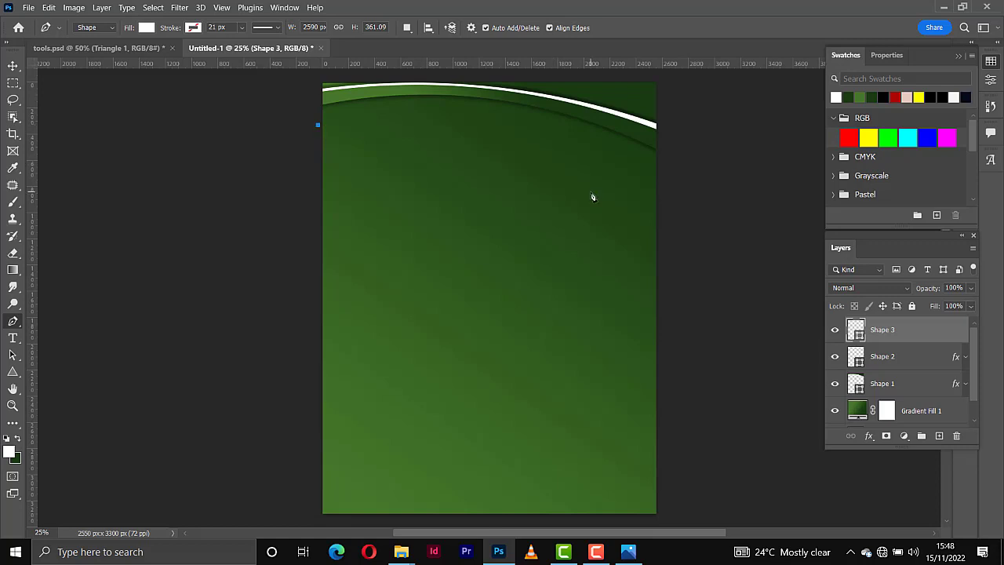
{"action": "left_click", "coordinate": [658, 167]}
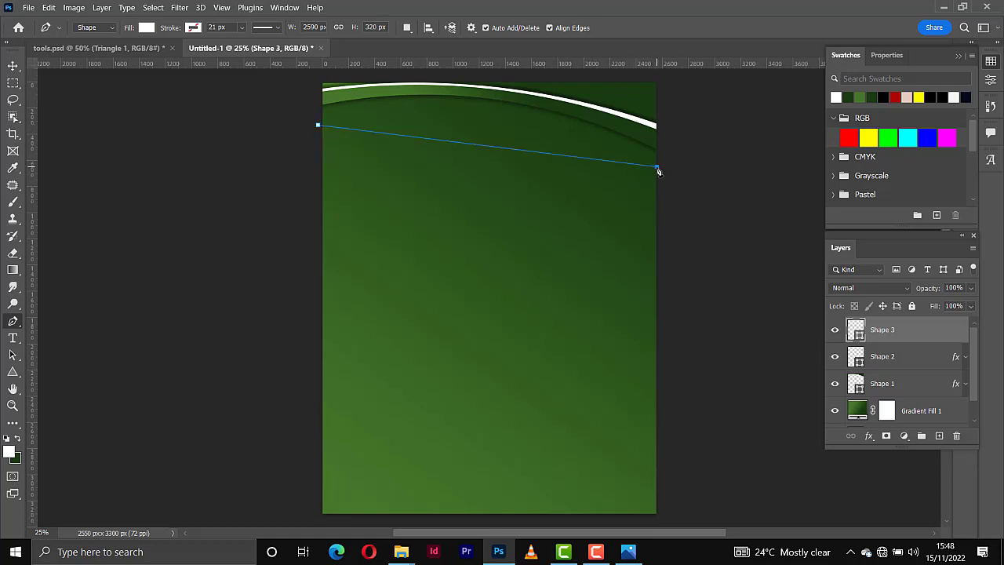
{"action": "left_click", "coordinate": [657, 297]}
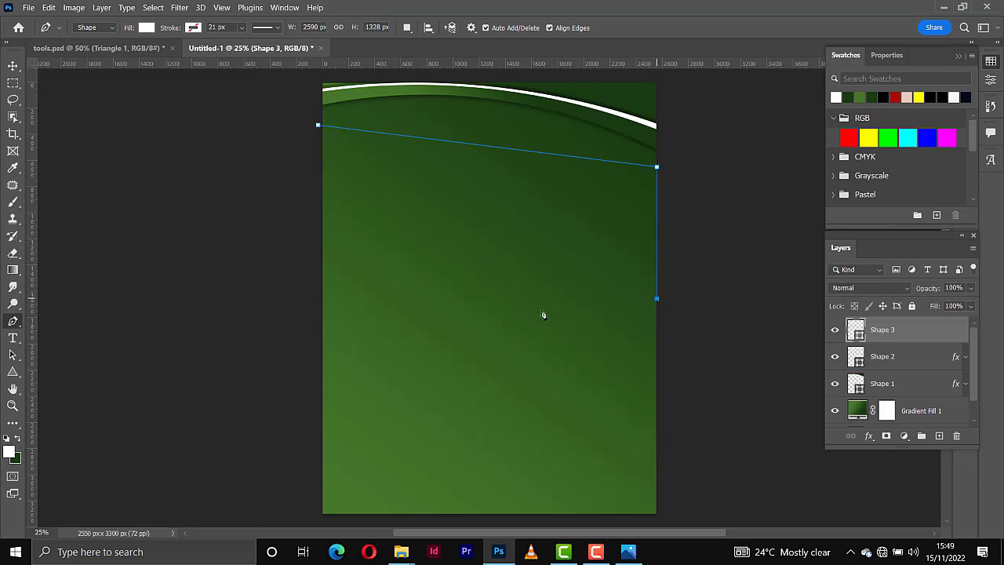
{"action": "left_click", "coordinate": [312, 296]}
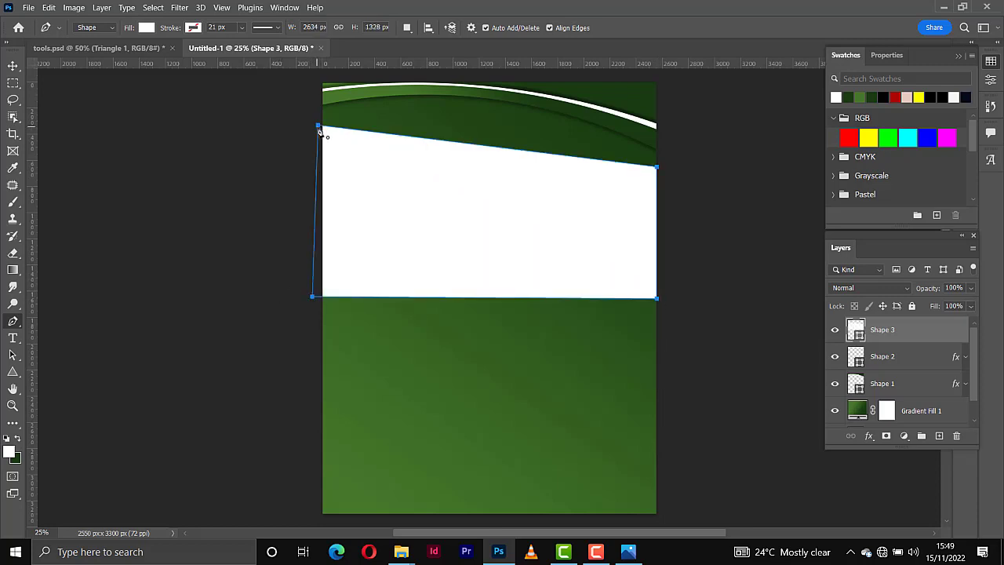
{"action": "left_click", "coordinate": [318, 126]}
{"action": "left_click_drag", "start_coordinate": [312, 296], "coordinate": [322, 222]}
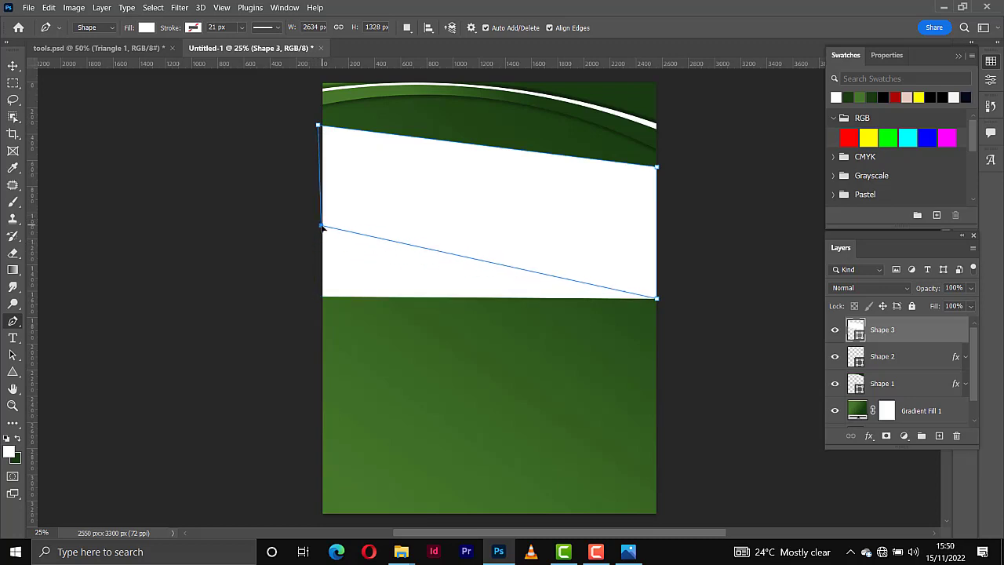
{"action": "left_click", "coordinate": [322, 227]}
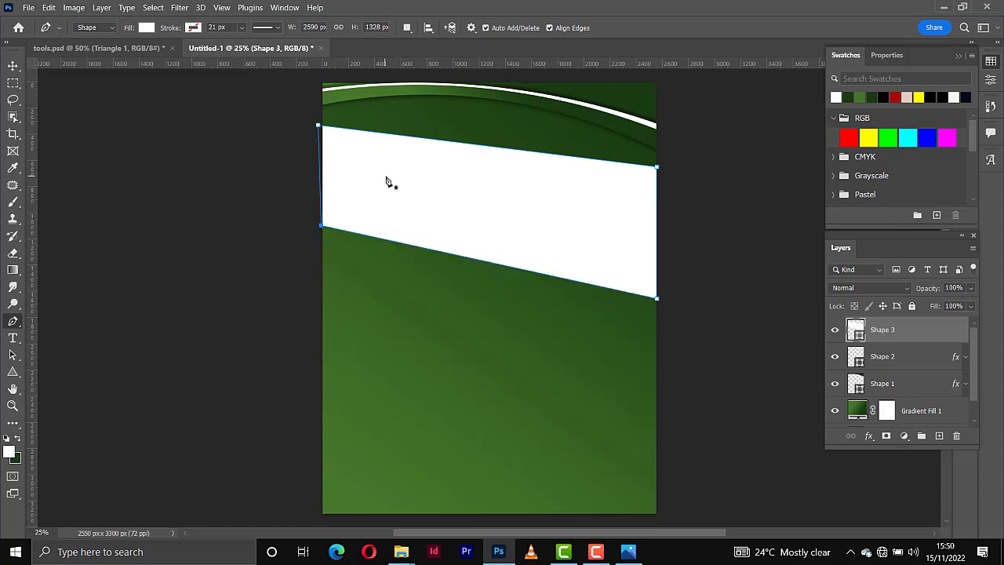
{"action": "right_click", "coordinate": [13, 321]}
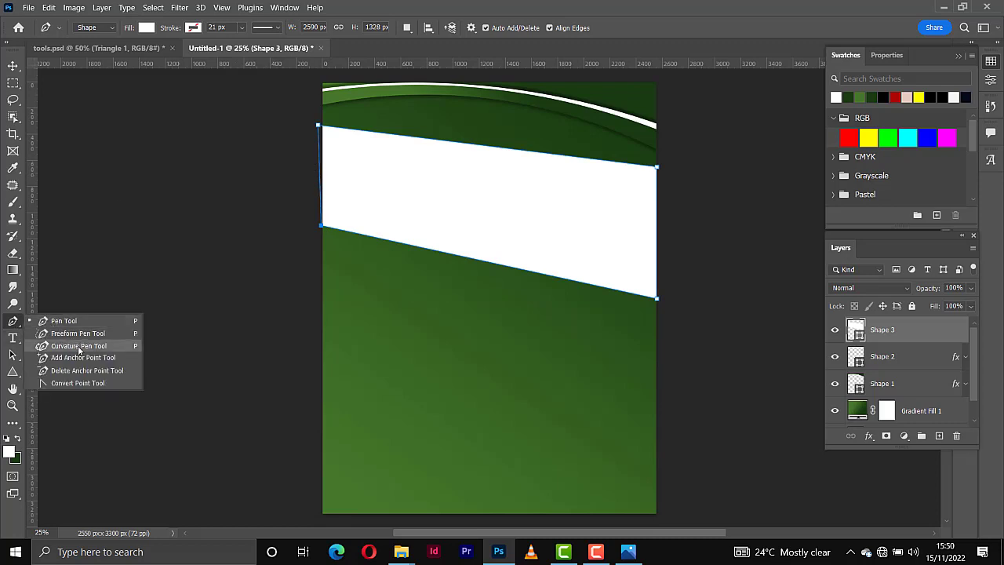
Step: Arch the white band's top edge and lower its top-right corner with the Curvature Pen
{"action": "left_click", "coordinate": [71, 345]}
{"action": "mouse_move", "coordinate": [454, 143]}
{"action": "left_mouse_down"}
{"action": "mouse_move", "coordinate": [455, 111]}
{"action": "mouse_move", "coordinate": [417, 109]}
{"action": "left_mouse_up"}
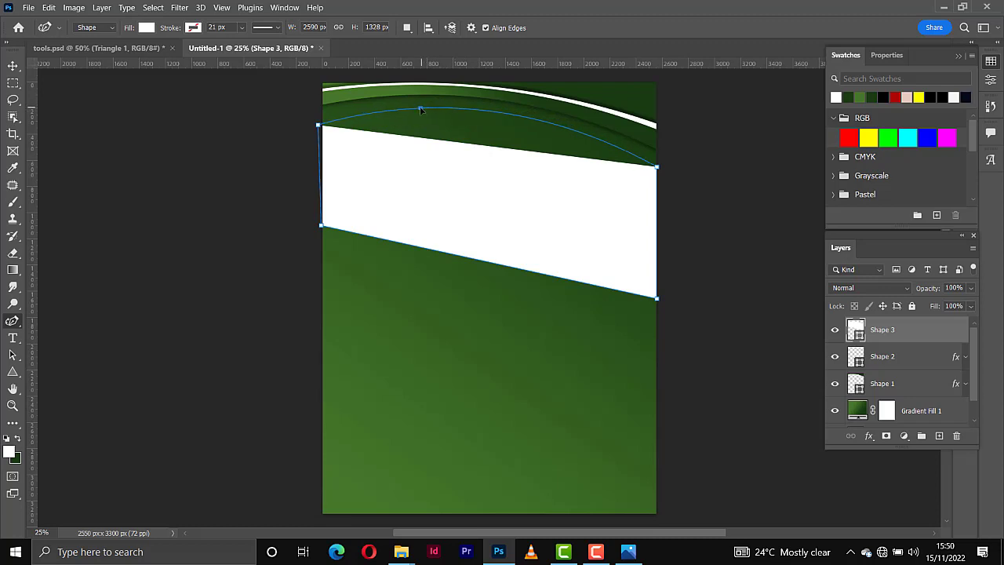
{"action": "left_click_drag", "start_coordinate": [592, 137], "coordinate": [595, 152]}
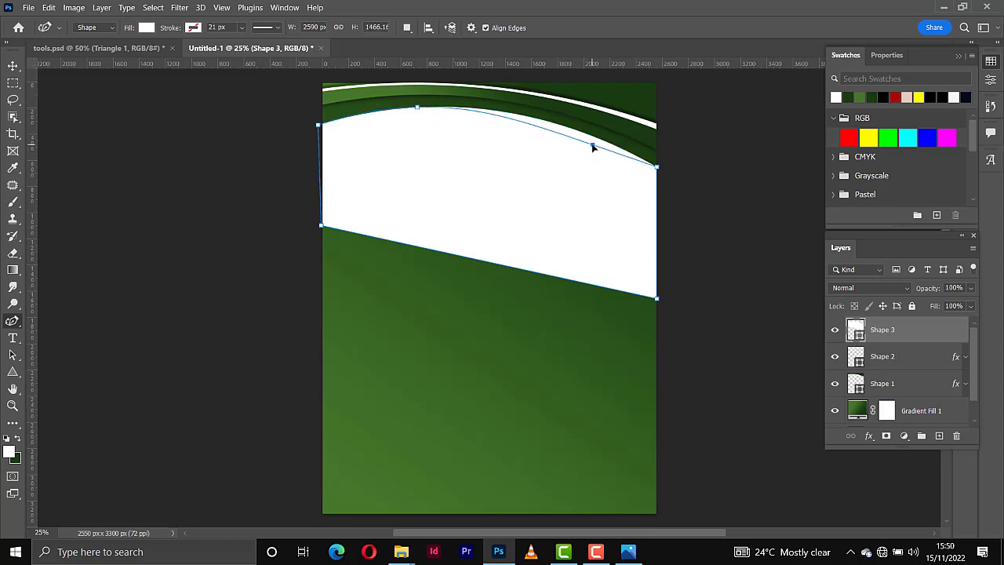
{"action": "left_click_drag", "start_coordinate": [594, 152], "coordinate": [592, 144]}
{"action": "left_click_drag", "start_coordinate": [656, 166], "coordinate": [660, 189]}
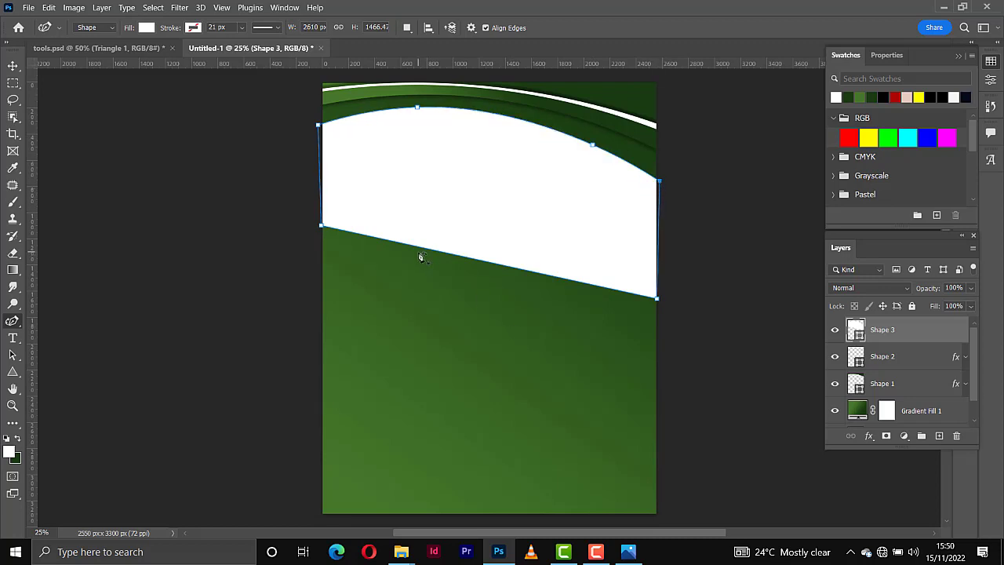
Step: Bend the band's bottom edge into an S-curve dipping toward the right
{"action": "left_click", "coordinate": [525, 270]}
{"action": "left_click_drag", "start_coordinate": [527, 275], "coordinate": [547, 305]}
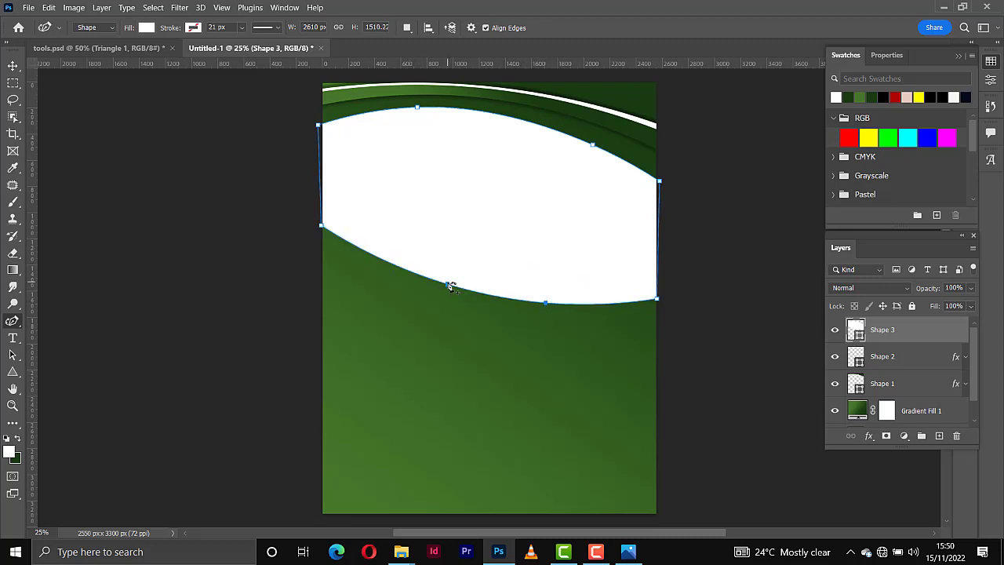
{"action": "left_click_drag", "start_coordinate": [448, 287], "coordinate": [405, 235]}
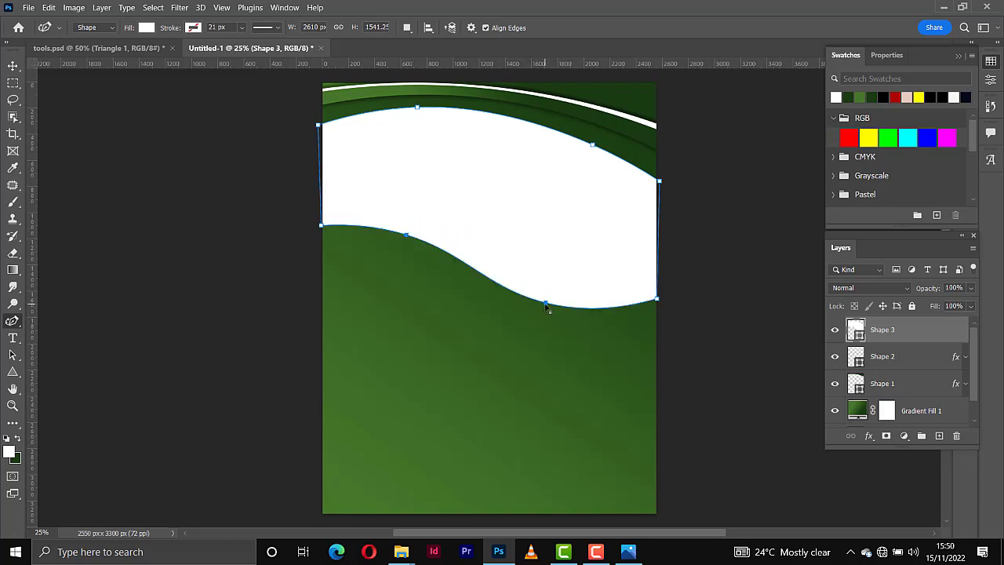
{"action": "left_click_drag", "start_coordinate": [545, 303], "coordinate": [538, 323]}
{"action": "left_click_drag", "start_coordinate": [406, 236], "coordinate": [407, 249]}
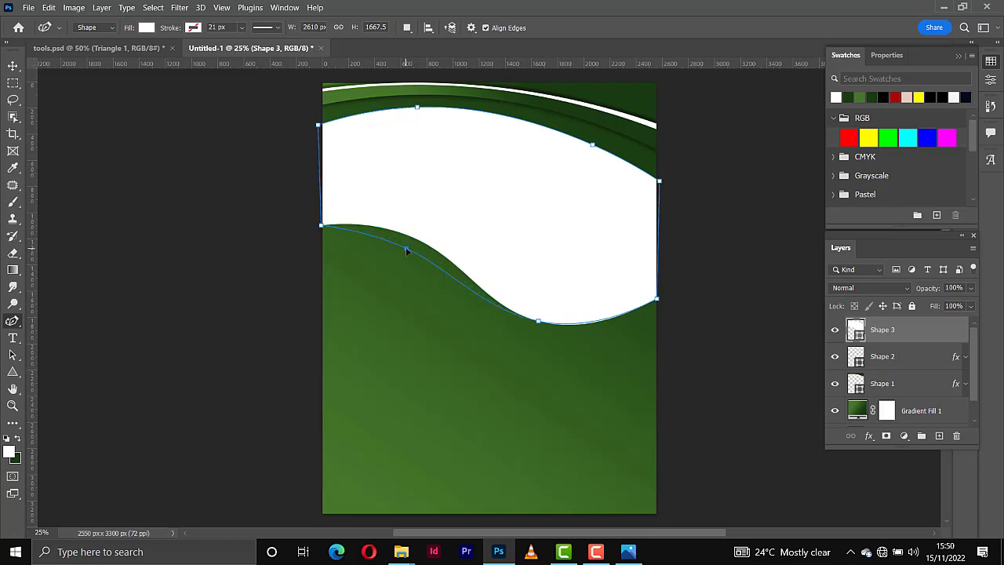
{"action": "left_click_drag", "start_coordinate": [321, 228], "coordinate": [321, 239]}
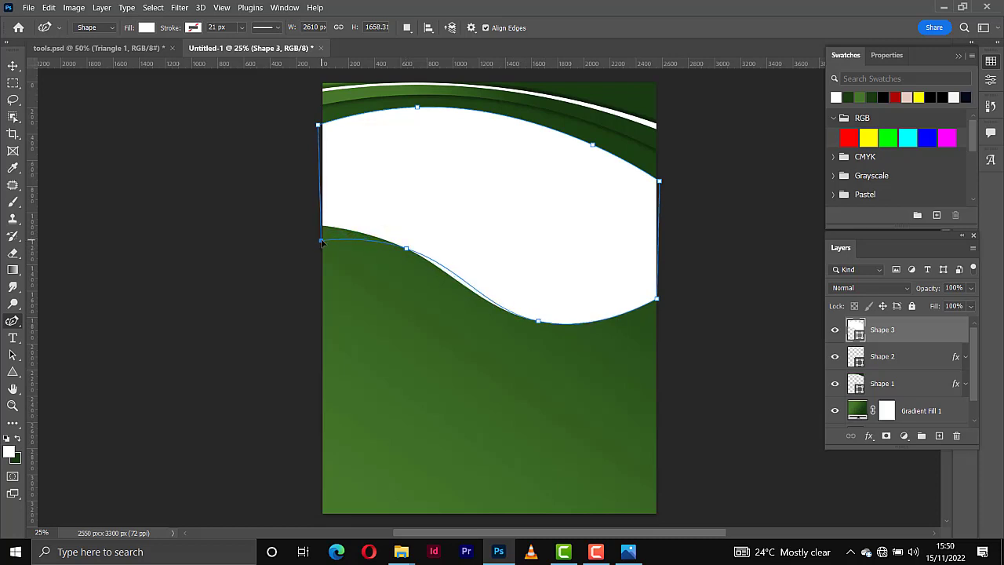
{"action": "left_click_drag", "start_coordinate": [407, 249], "coordinate": [419, 246]}
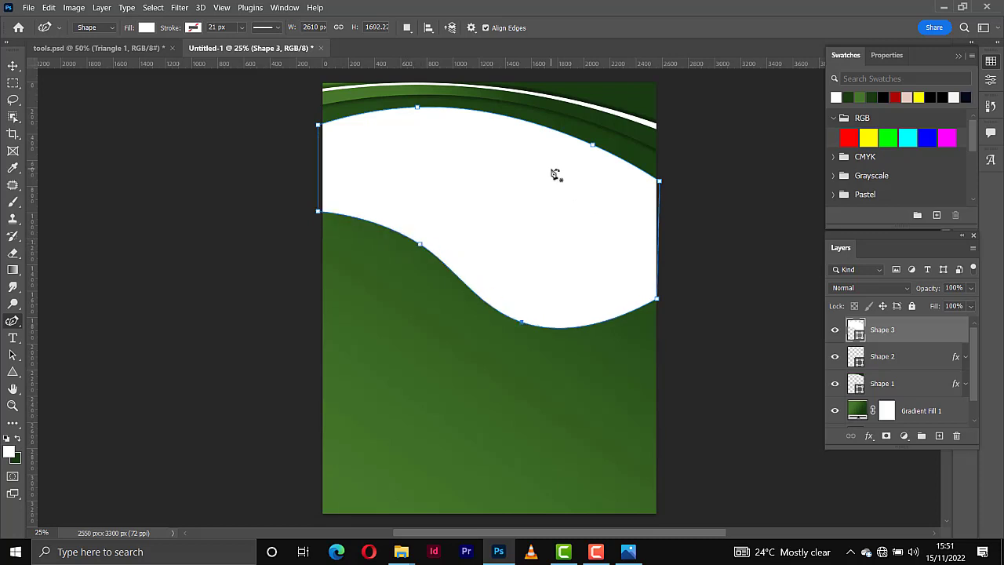
Step: Refine the top curve's peak and the curve near the top-right corner
{"action": "left_click_drag", "start_coordinate": [418, 107], "coordinate": [448, 104]}
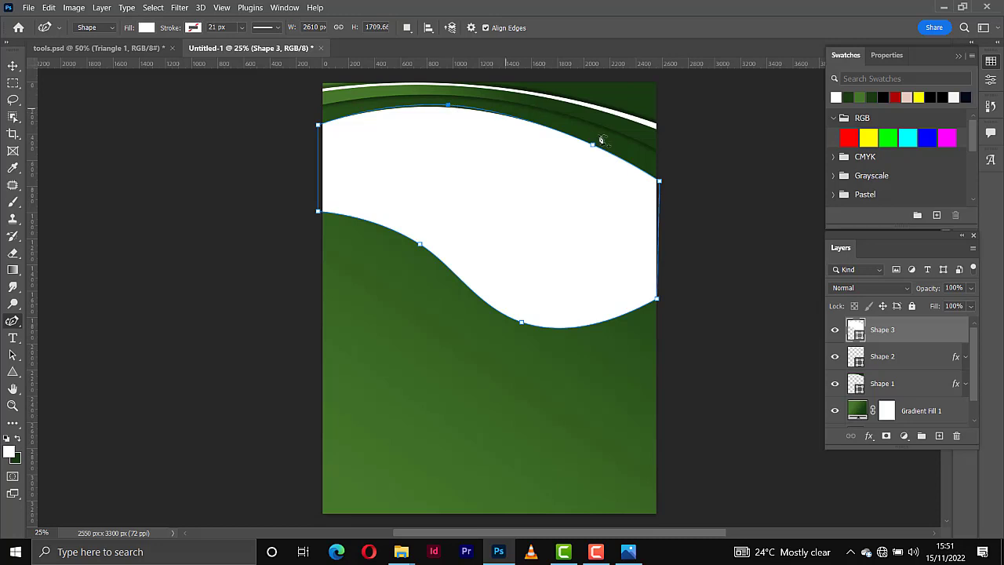
{"action": "left_click_drag", "start_coordinate": [593, 145], "coordinate": [600, 142]}
{"action": "mouse_move", "coordinate": [646, 178]}
{"action": "left_mouse_down"}
{"action": "mouse_move", "coordinate": [661, 186]}
{"action": "mouse_move", "coordinate": [660, 177]}
{"action": "left_mouse_up"}
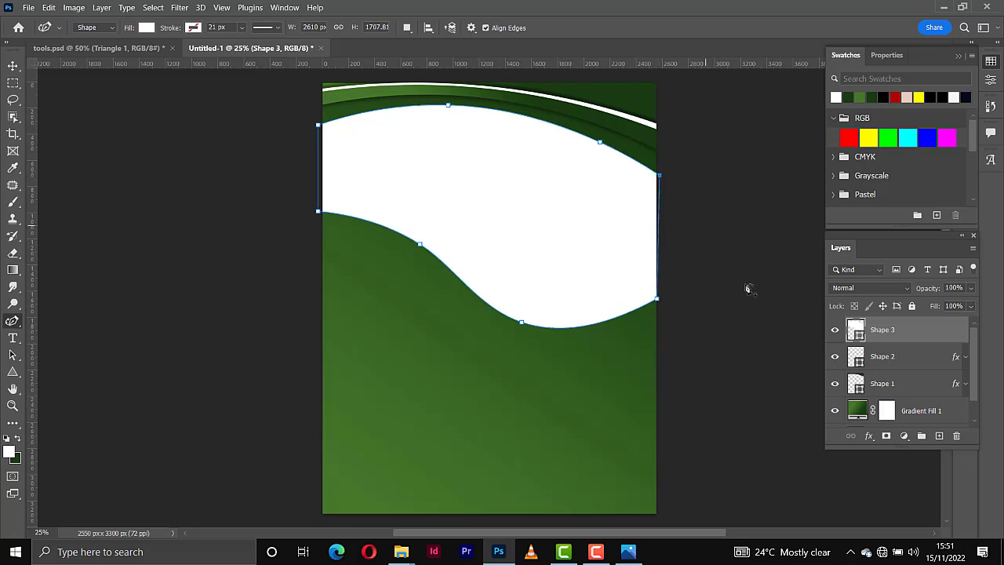
Step: Place the istockphoto massage photo on the poster and commit it
{"action": "key", "text": "v"}
{"action": "left_click_drag", "start_coordinate": [690, 219], "coordinate": [674, 267]}
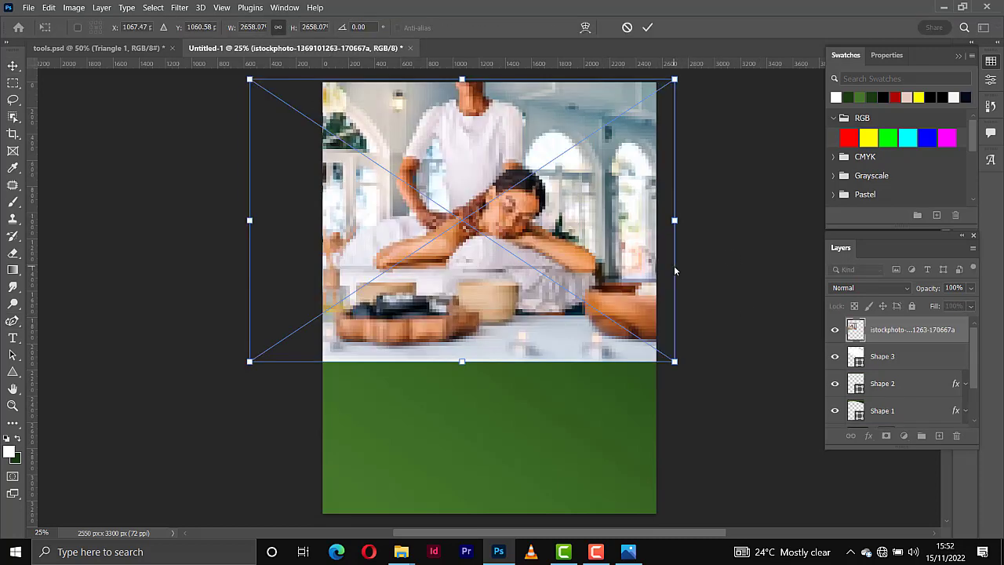
{"action": "key", "text": "Return"}
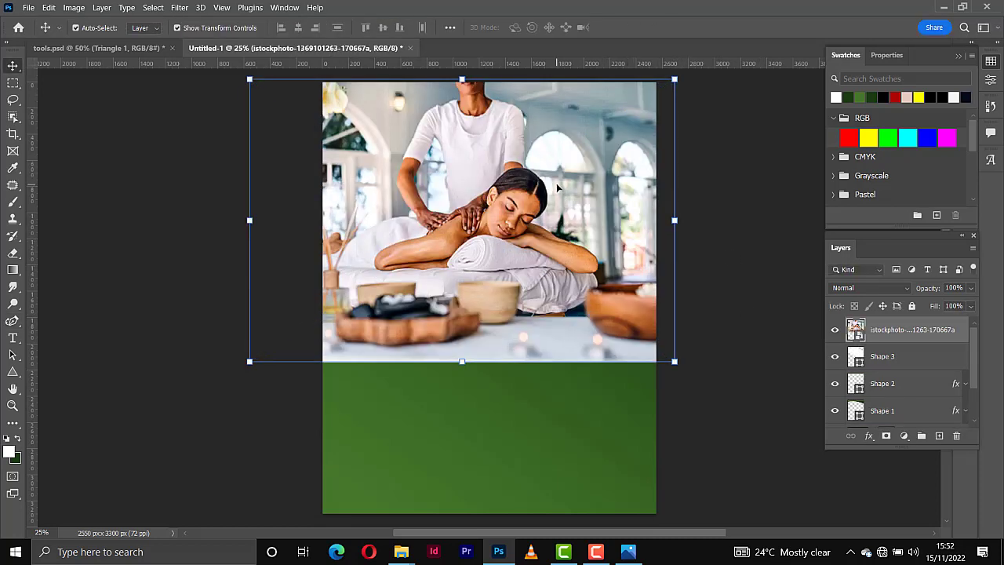
{"action": "left_click_drag", "start_coordinate": [562, 219], "coordinate": [567, 208]}
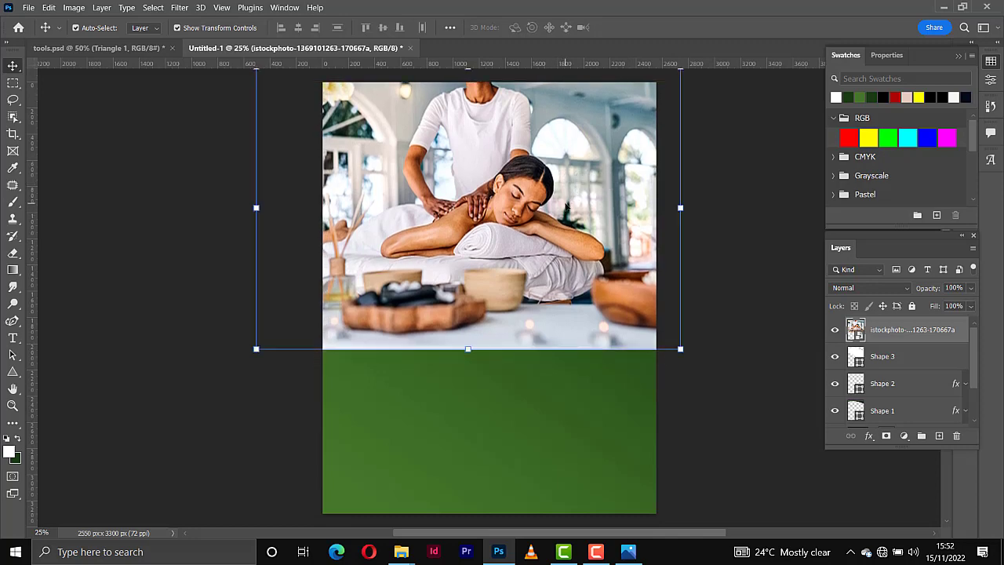
Step: Clip the photo to the wave shape and shift it to frame the massage scene
{"action": "right_click", "coordinate": [881, 339]}
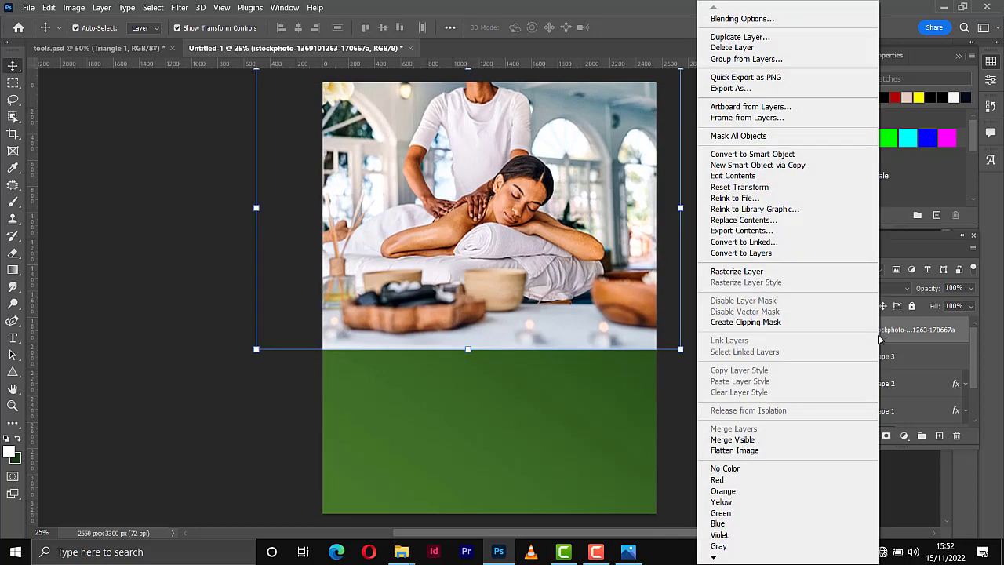
{"action": "left_click", "coordinate": [771, 322]}
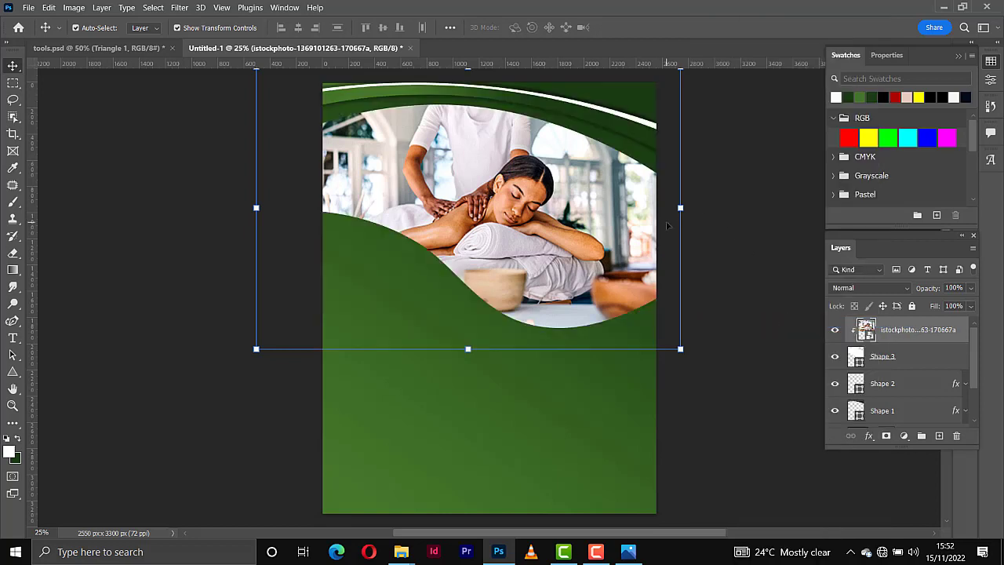
{"action": "left_click", "coordinate": [177, 27]}
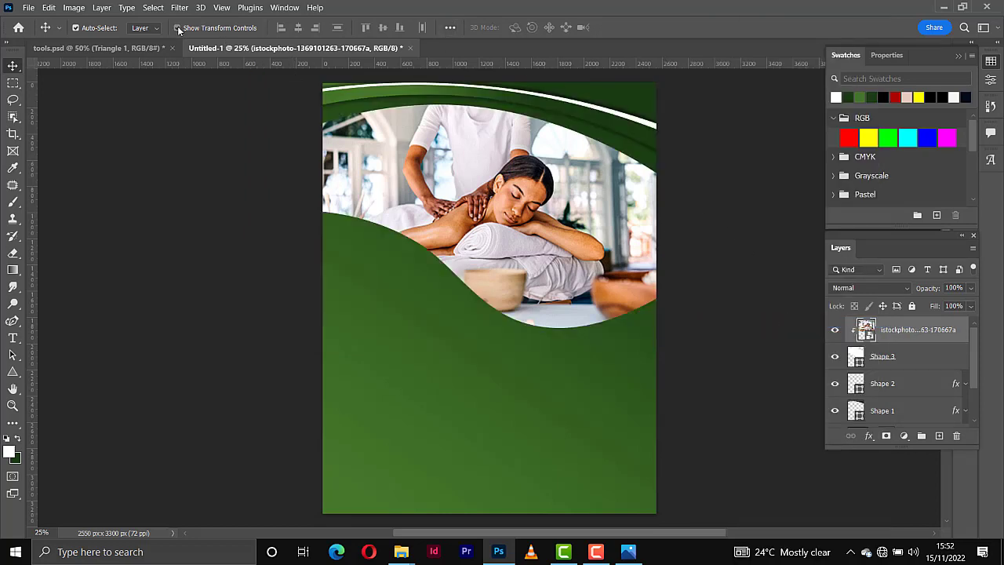
{"action": "left_click_drag", "start_coordinate": [545, 173], "coordinate": [560, 216]}
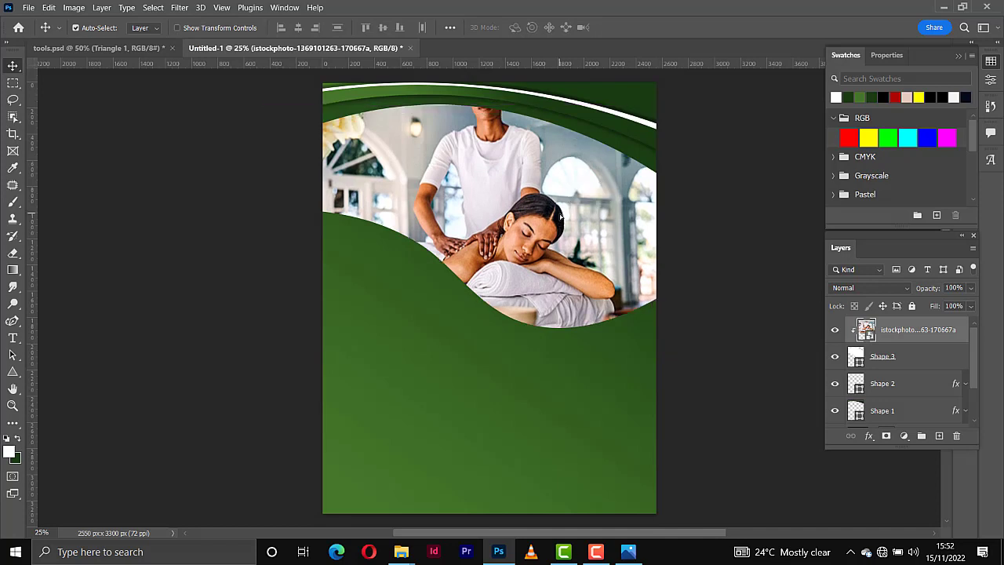
{"action": "key", "text": "Up"}
{"action": "key", "text": "Up"}
{"action": "key", "text": "Up"}
{"action": "key", "text": "Up"}
{"action": "key", "text": "Up"}
{"action": "key", "text": "Up"}
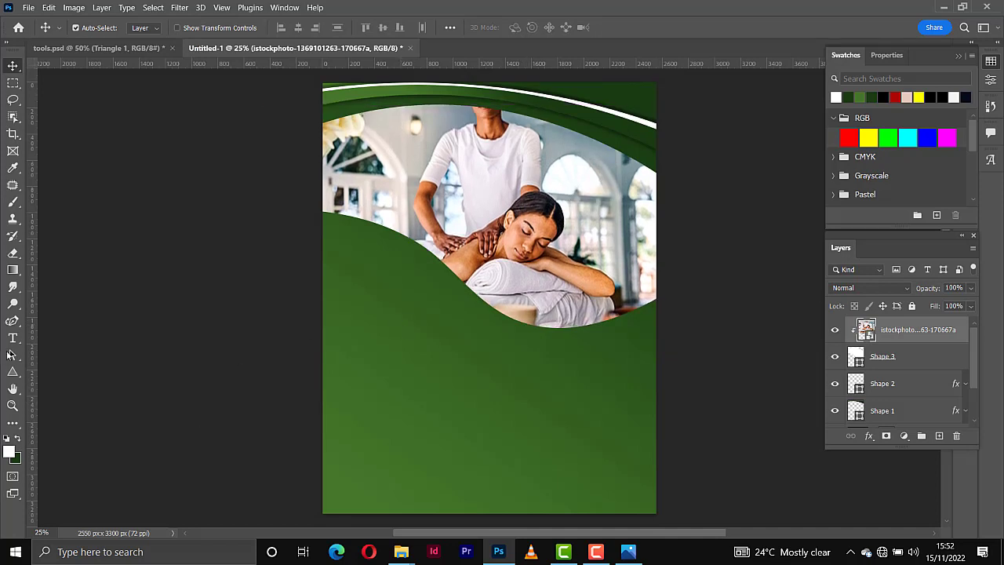
{"action": "left_click", "coordinate": [12, 321]}
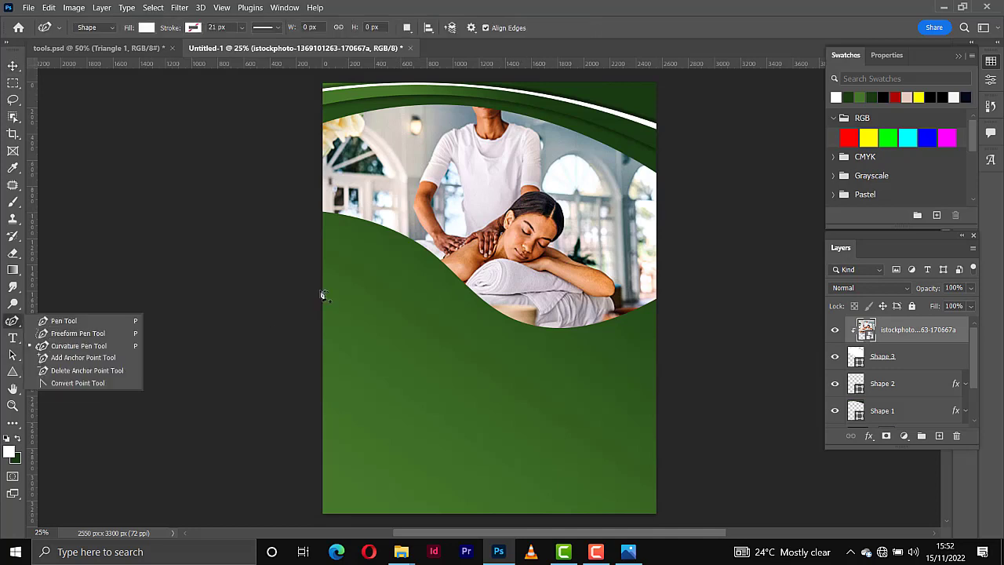
Step: Draw a four-point shape covering the lower poster with a slanting top edge
{"action": "left_click", "coordinate": [321, 225]}
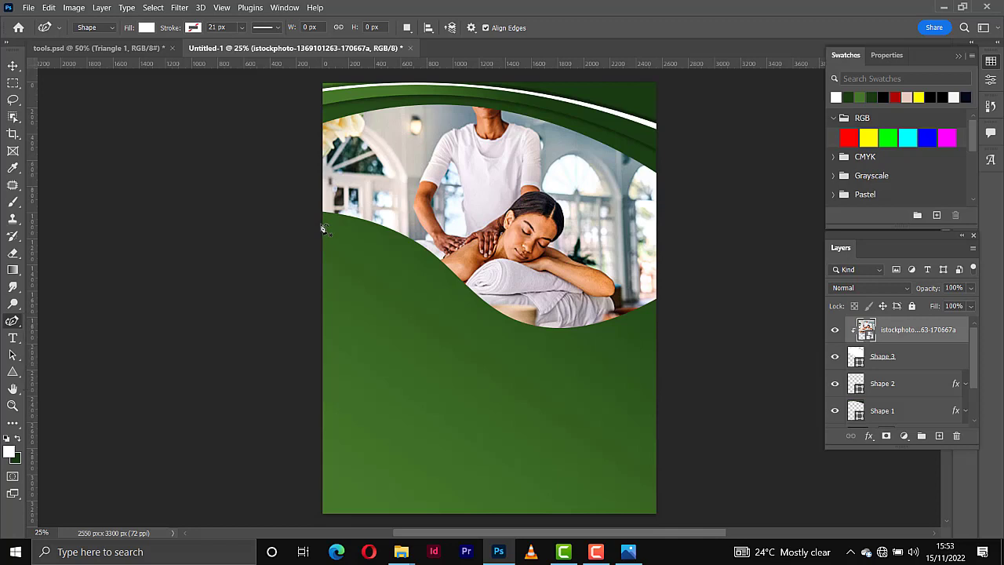
{"action": "left_click", "coordinate": [661, 321]}
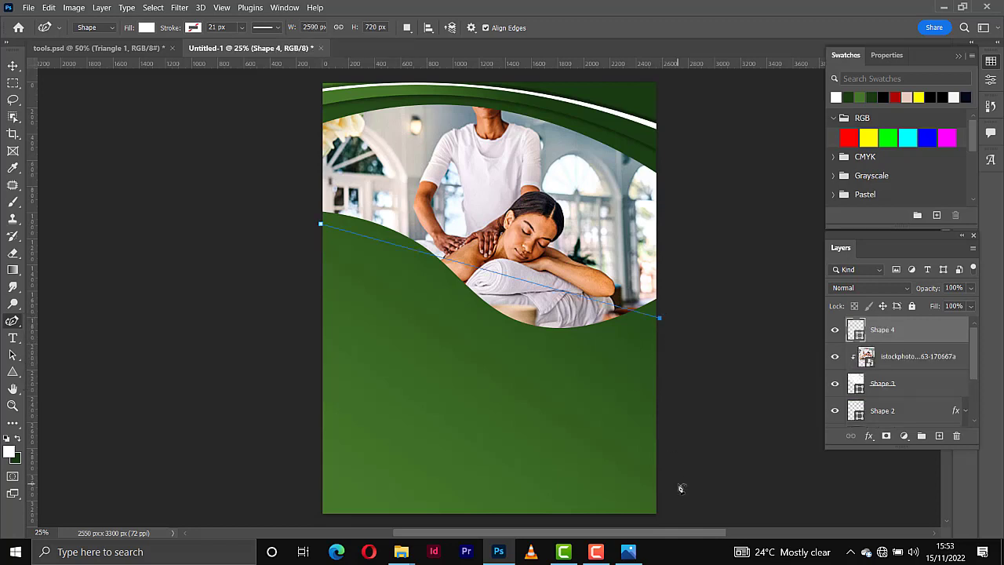
{"action": "left_click_drag", "start_coordinate": [664, 520], "coordinate": [517, 551]}
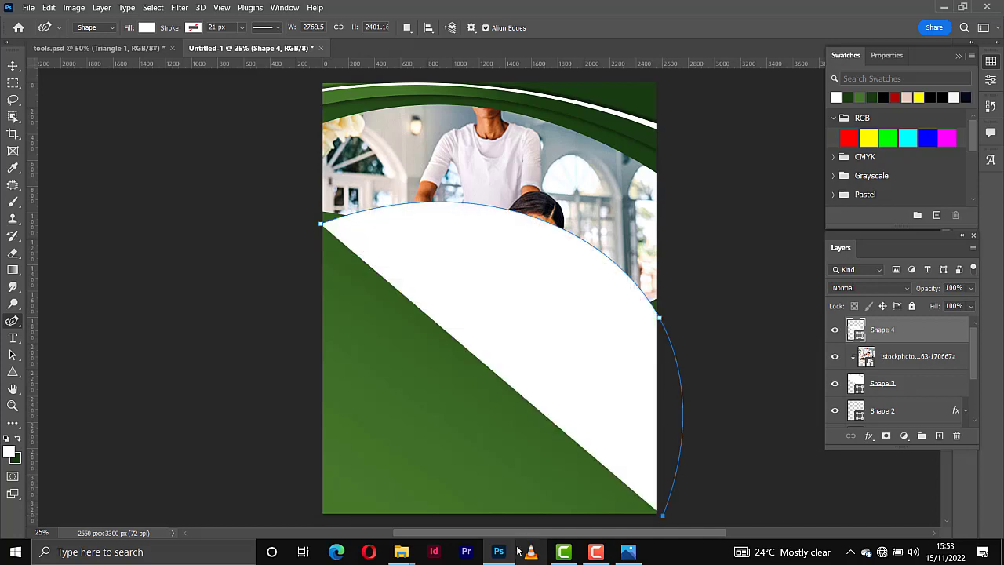
{"action": "key", "text": "ctrl+z"}
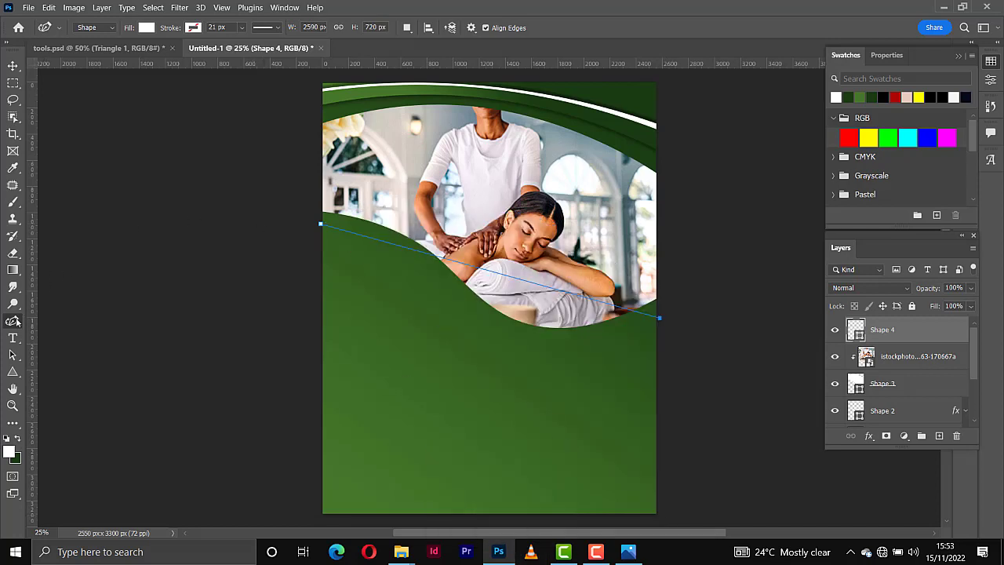
{"action": "right_click", "coordinate": [16, 322]}
{"action": "left_click", "coordinate": [61, 323]}
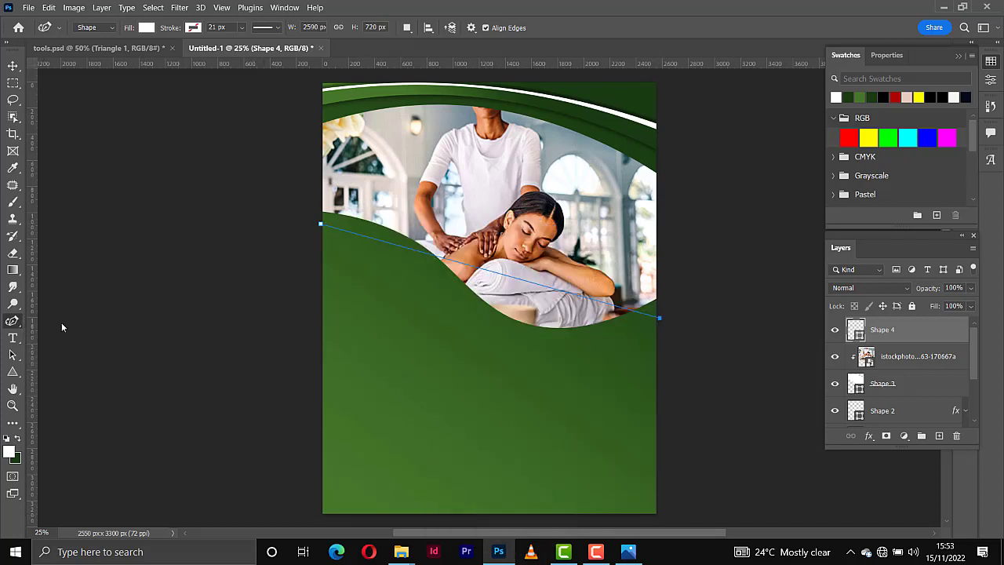
{"action": "left_click", "coordinate": [661, 516]}
{"action": "left_click", "coordinate": [319, 516]}
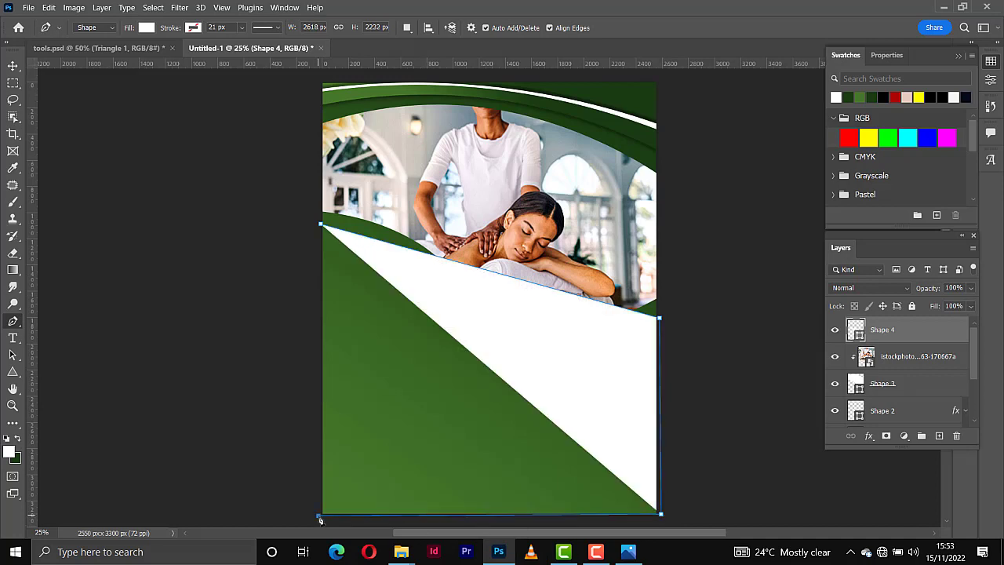
{"action": "left_click", "coordinate": [321, 226]}
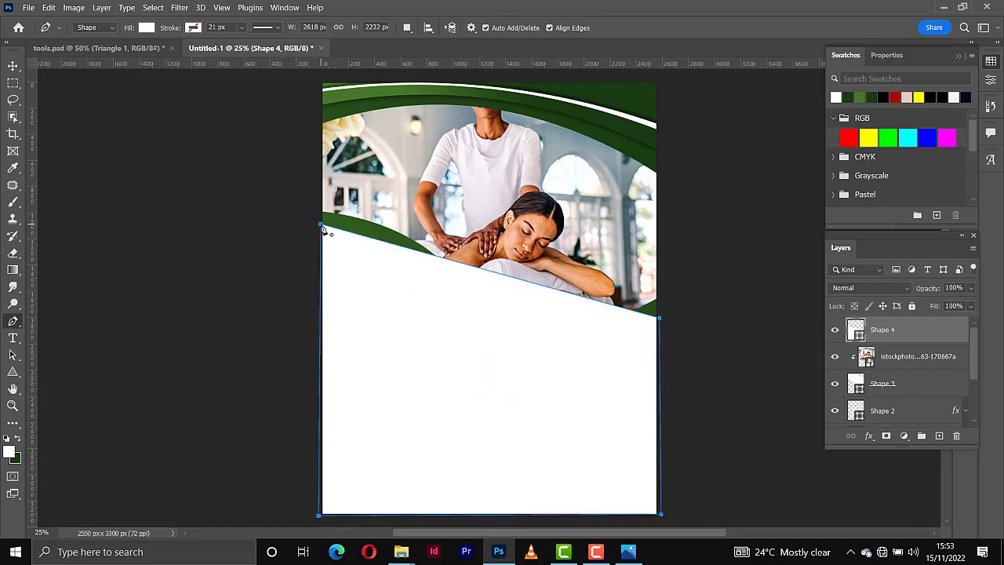
Step: Fill the lower shape with a reversed green linear gradient at 123°
{"action": "left_click", "coordinate": [147, 29]}
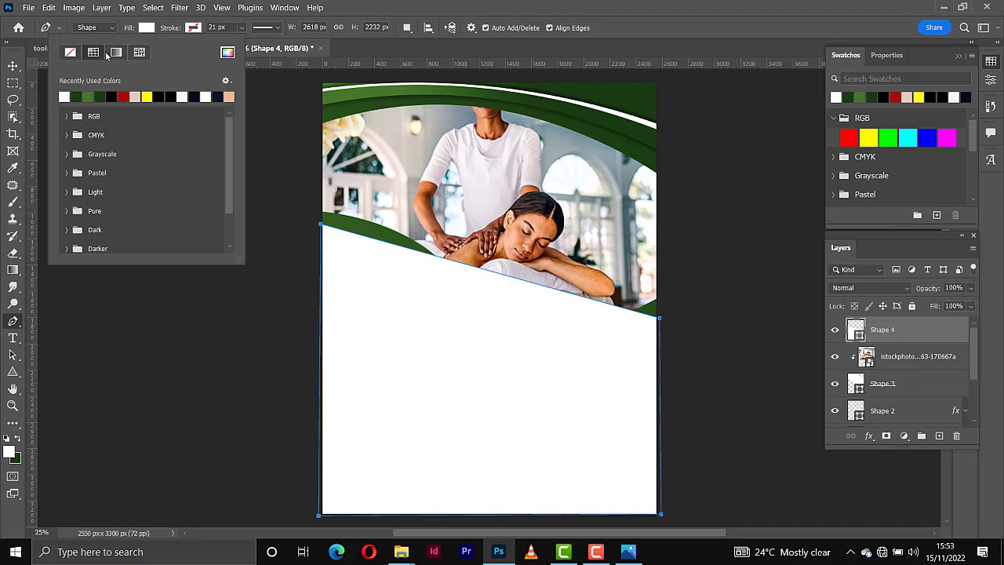
{"action": "left_click", "coordinate": [115, 51]}
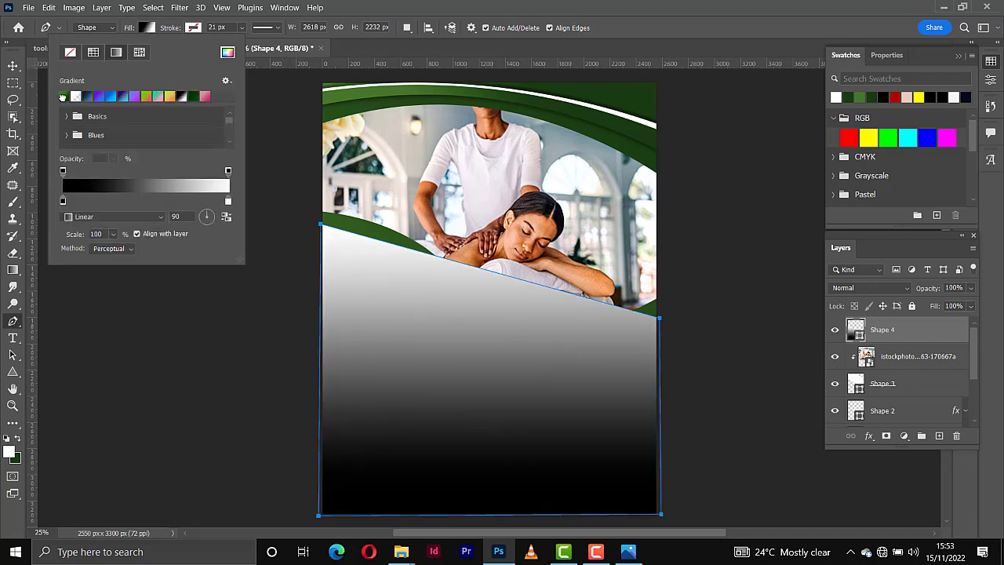
{"action": "left_click", "coordinate": [63, 97]}
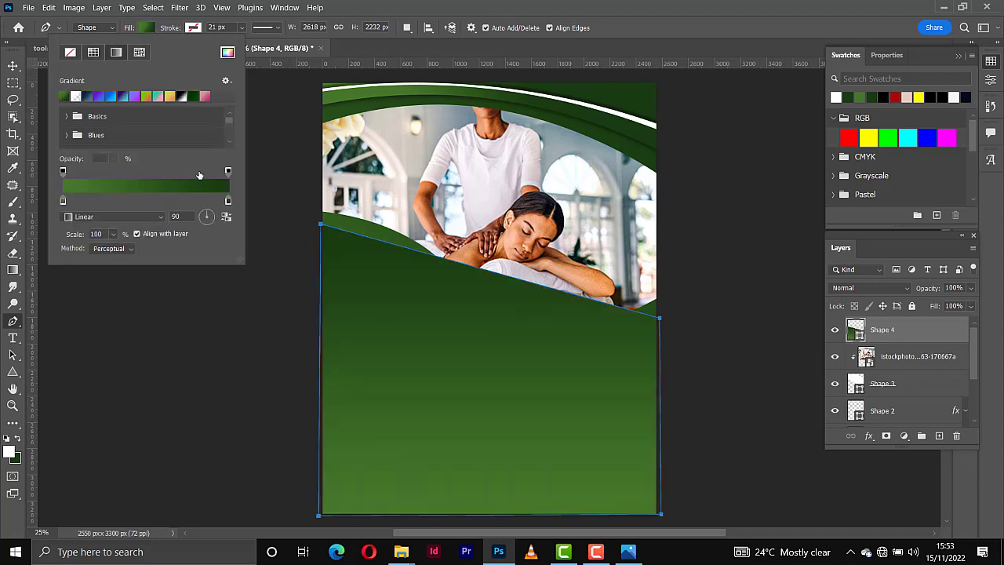
{"action": "left_click", "coordinate": [226, 218]}
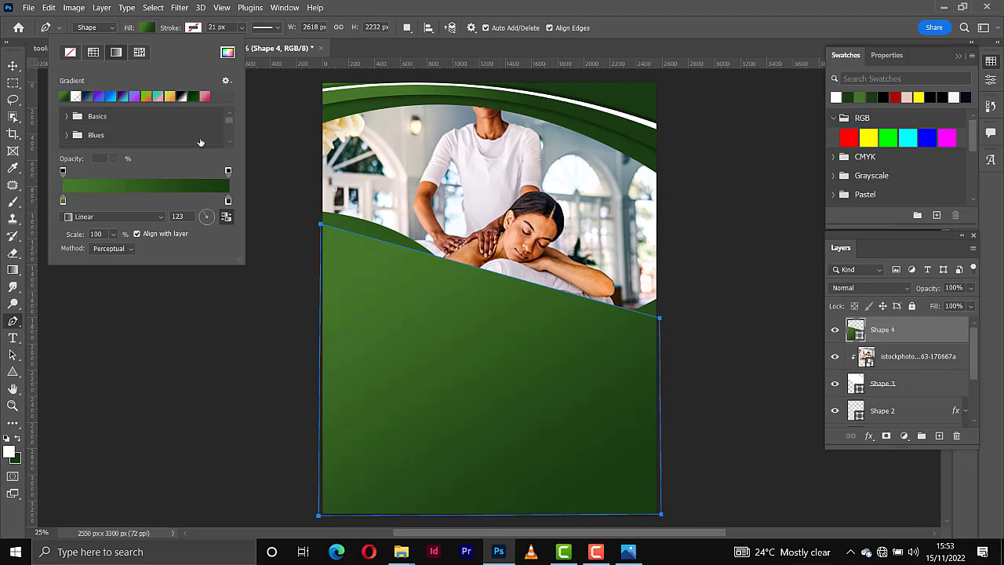
{"action": "right_click", "coordinate": [13, 321]}
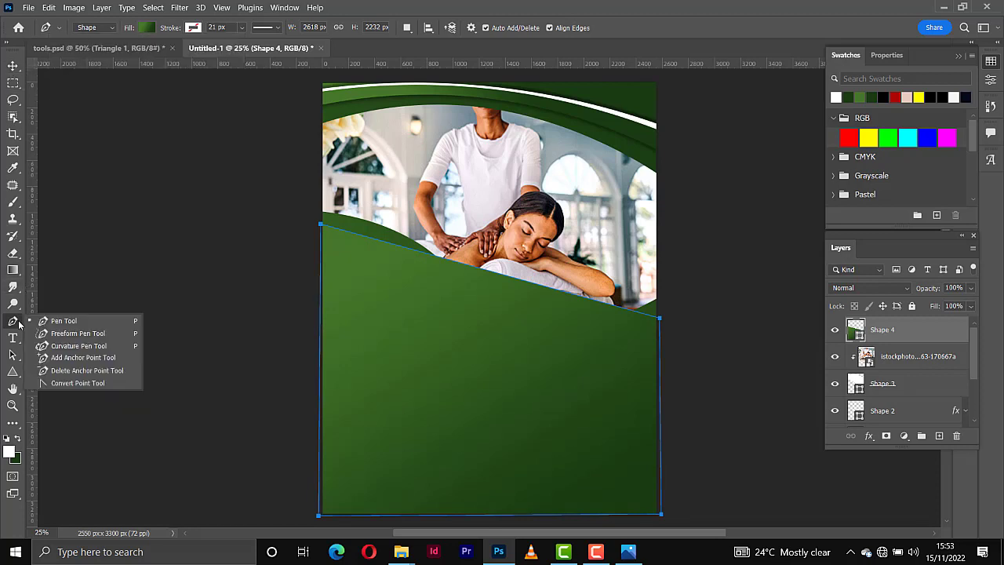
Step: Reshape Shape 4's top edge with the Curvature Pen into an S-wave dipping under the photo
{"action": "left_click", "coordinate": [70, 346]}
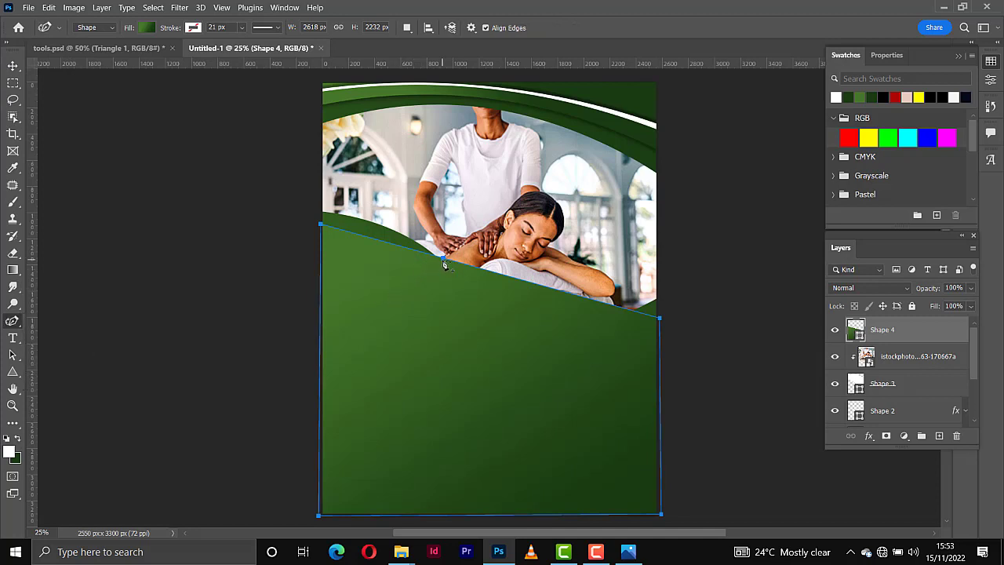
{"action": "mouse_move", "coordinate": [437, 257]}
{"action": "left_mouse_down"}
{"action": "mouse_move", "coordinate": [444, 316]}
{"action": "mouse_move", "coordinate": [448, 306]}
{"action": "mouse_move", "coordinate": [556, 341]}
{"action": "left_mouse_up"}
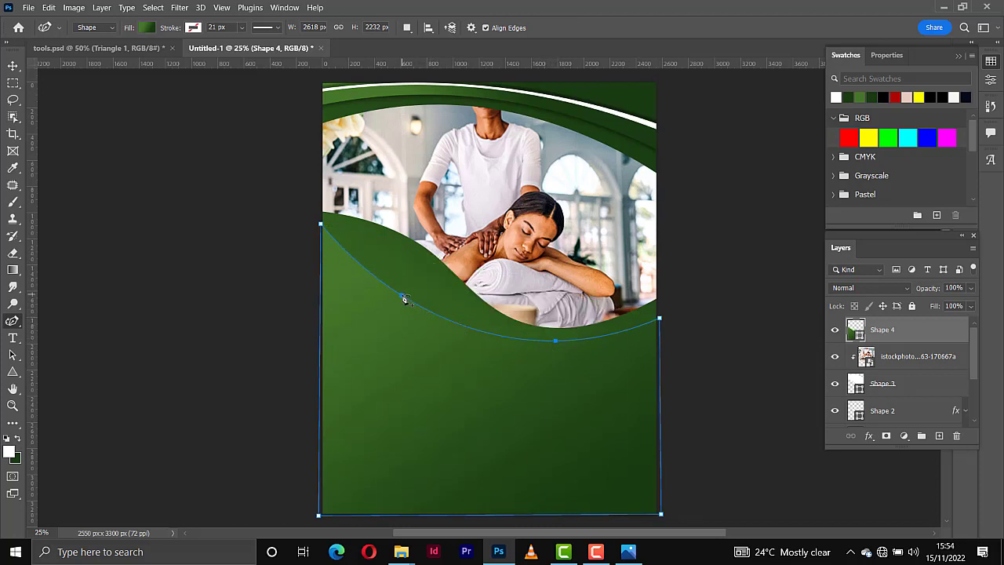
{"action": "left_click_drag", "start_coordinate": [404, 297], "coordinate": [398, 252]}
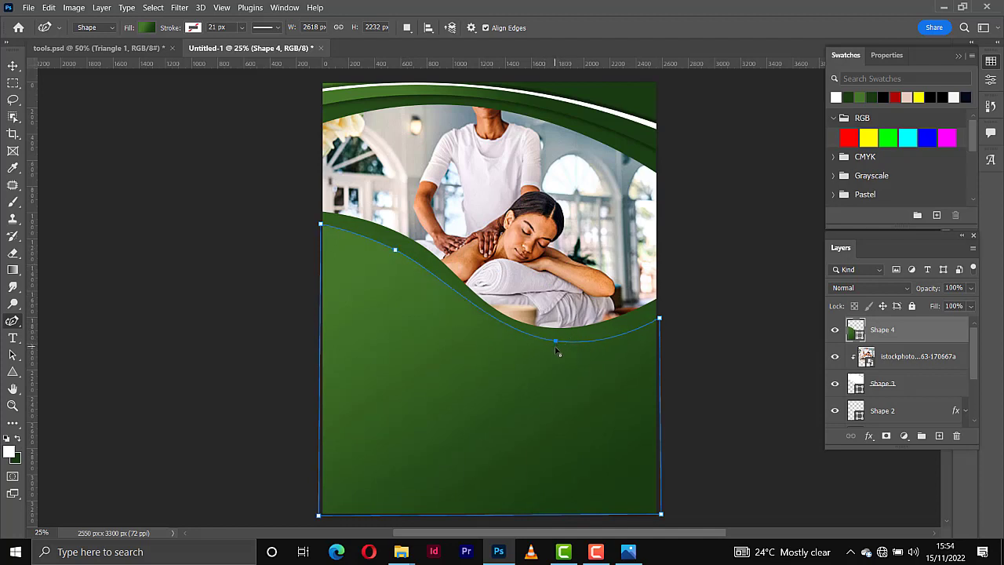
{"action": "left_click_drag", "start_coordinate": [555, 340], "coordinate": [557, 346]}
{"action": "left_click_drag", "start_coordinate": [320, 224], "coordinate": [320, 237]}
{"action": "mouse_move", "coordinate": [395, 249]}
{"action": "left_mouse_down"}
{"action": "mouse_move", "coordinate": [400, 268]}
{"action": "mouse_move", "coordinate": [401, 257]}
{"action": "left_mouse_up"}
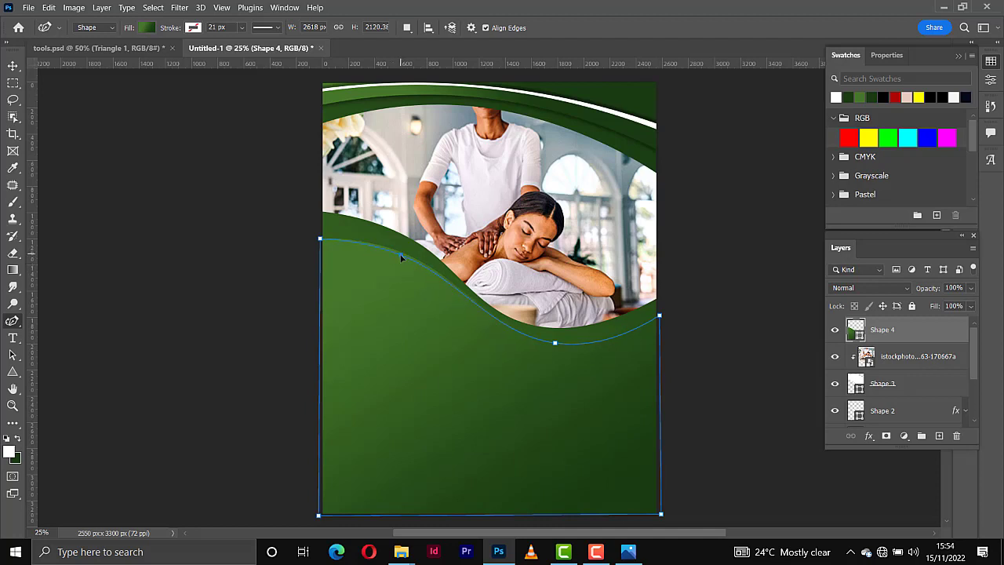
{"action": "left_click_drag", "start_coordinate": [553, 345], "coordinate": [511, 337]}
{"action": "key", "text": "v"}
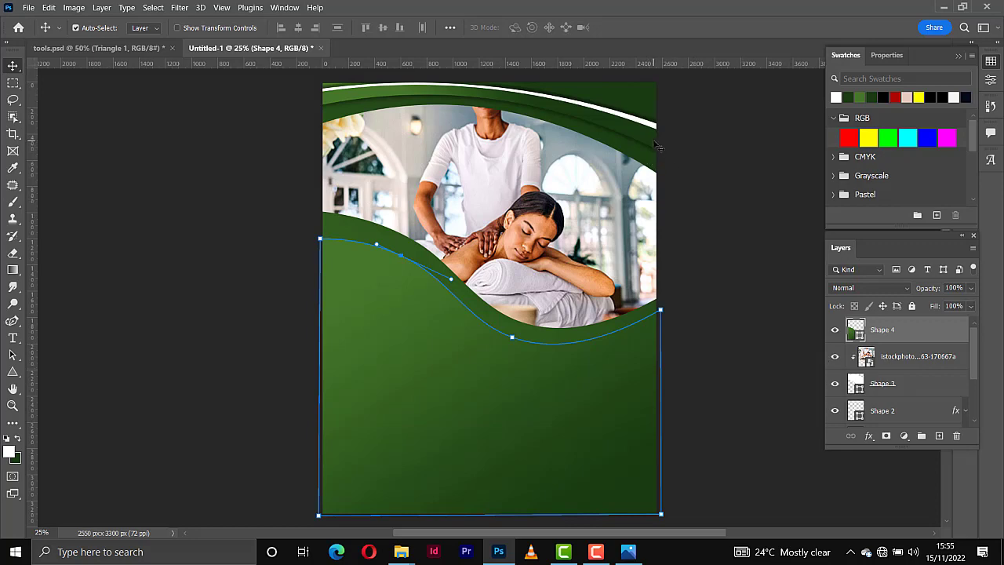
Step: Copy the drop shadow layer style from Shape 1
{"action": "scroll", "coordinate": [930, 337], "scroll_direction": "down", "scroll_amount": 1}
{"action": "left_click", "coordinate": [910, 414]}
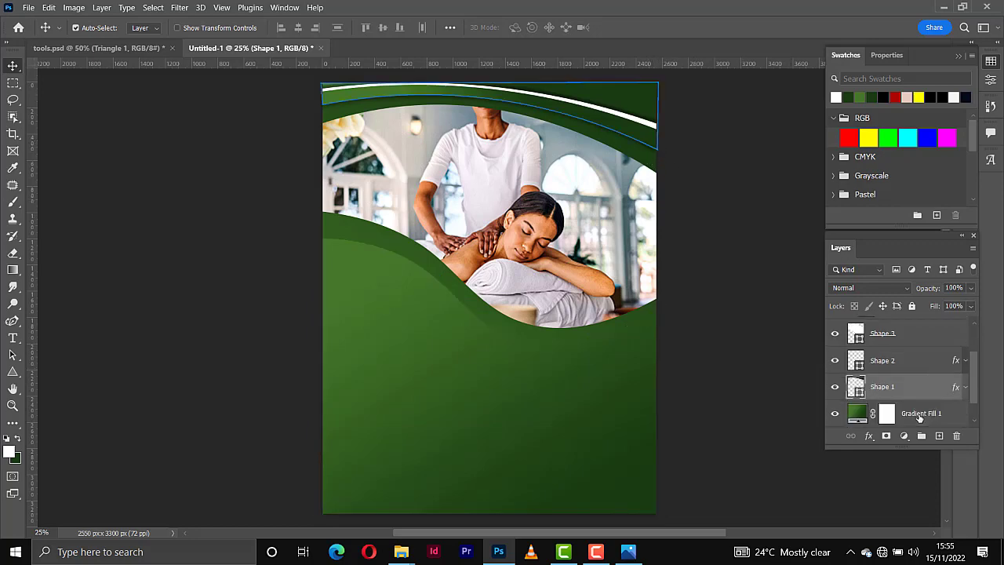
{"action": "scroll", "coordinate": [913, 400], "scroll_direction": "down", "scroll_amount": 2}
{"action": "right_click", "coordinate": [903, 371]}
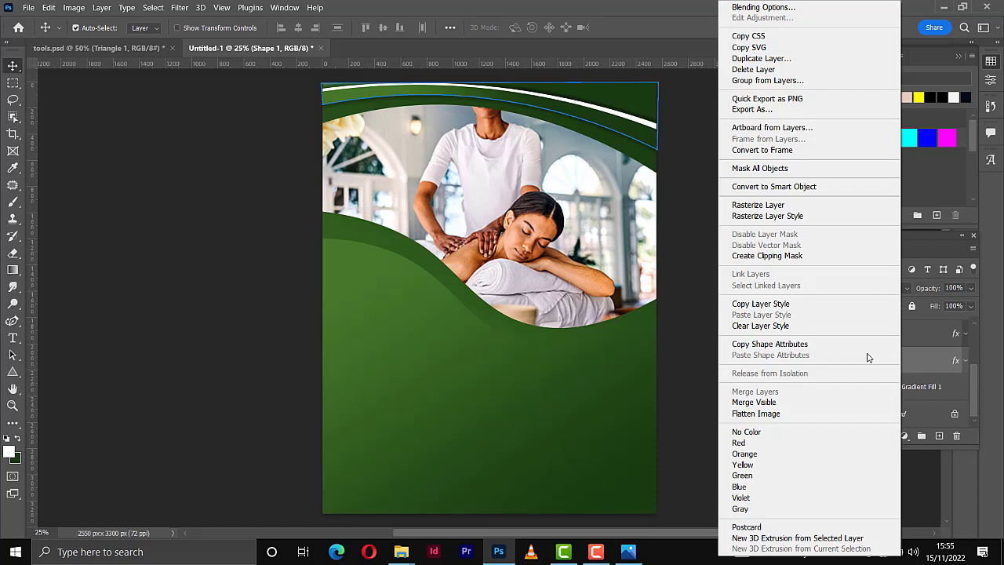
{"action": "left_click", "coordinate": [761, 304]}
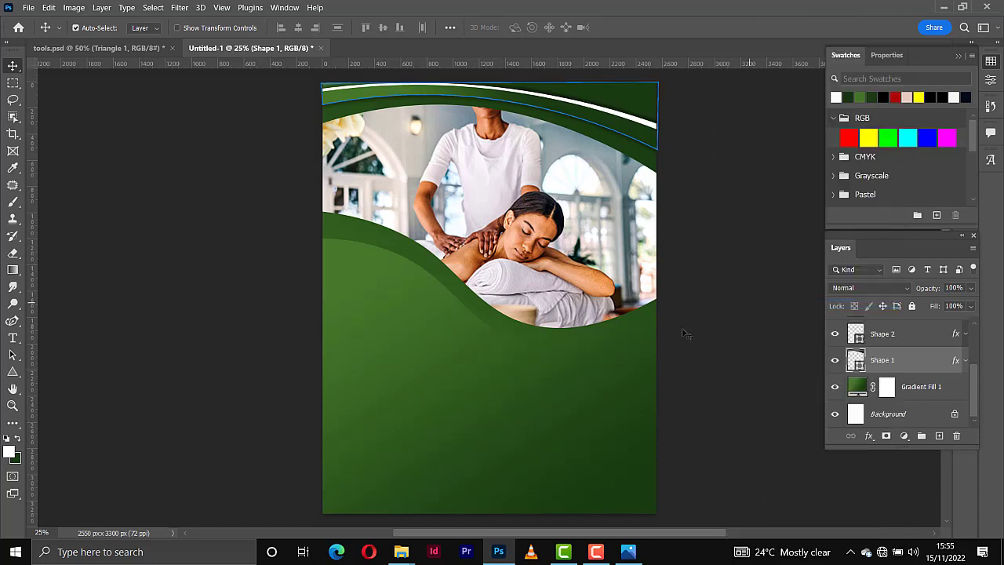
Step: Paste the style onto Shape 4 and reposition its shadow to angle -70°, distance 29
{"action": "left_click", "coordinate": [604, 381]}
{"action": "right_click", "coordinate": [894, 331]}
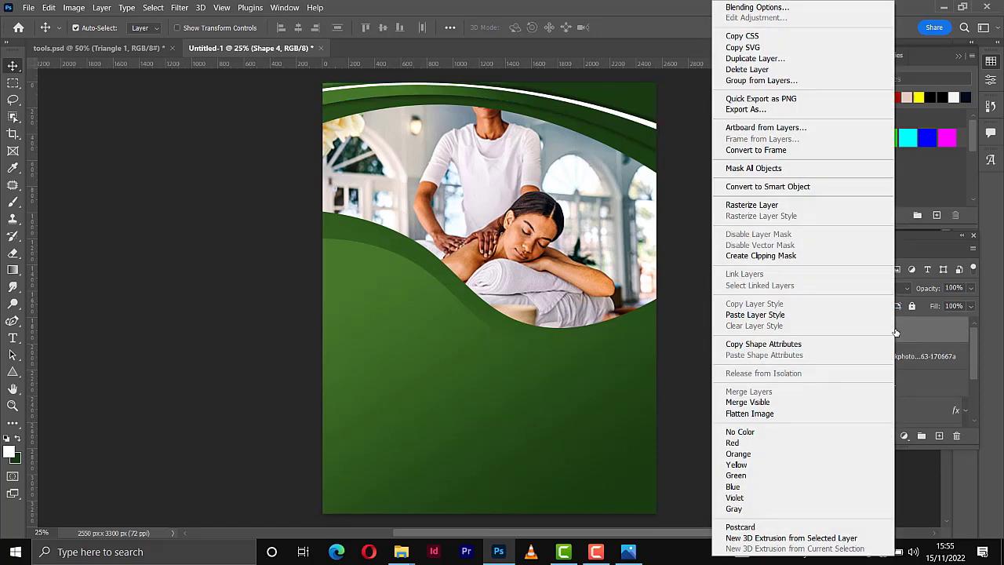
{"action": "left_click", "coordinate": [771, 310]}
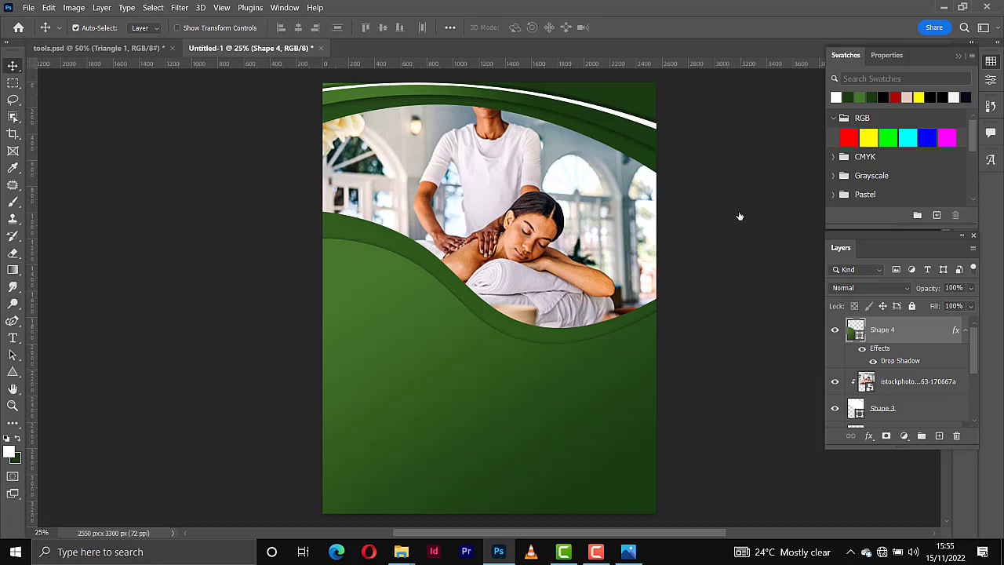
{"action": "left_click_drag", "start_coordinate": [650, 164], "coordinate": [737, 130]}
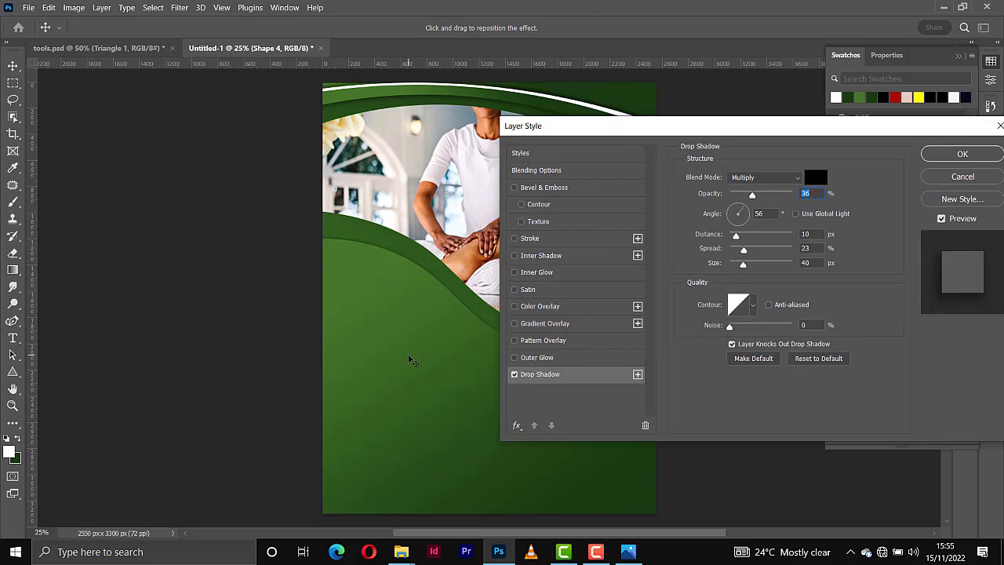
{"action": "left_click_drag", "start_coordinate": [411, 361], "coordinate": [408, 352]}
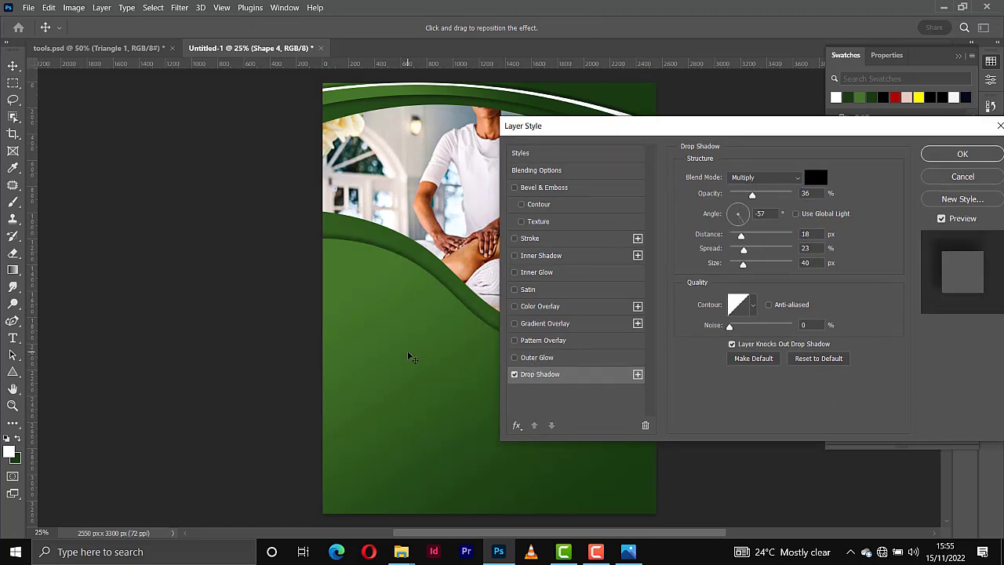
{"action": "left_click", "coordinate": [944, 156]}
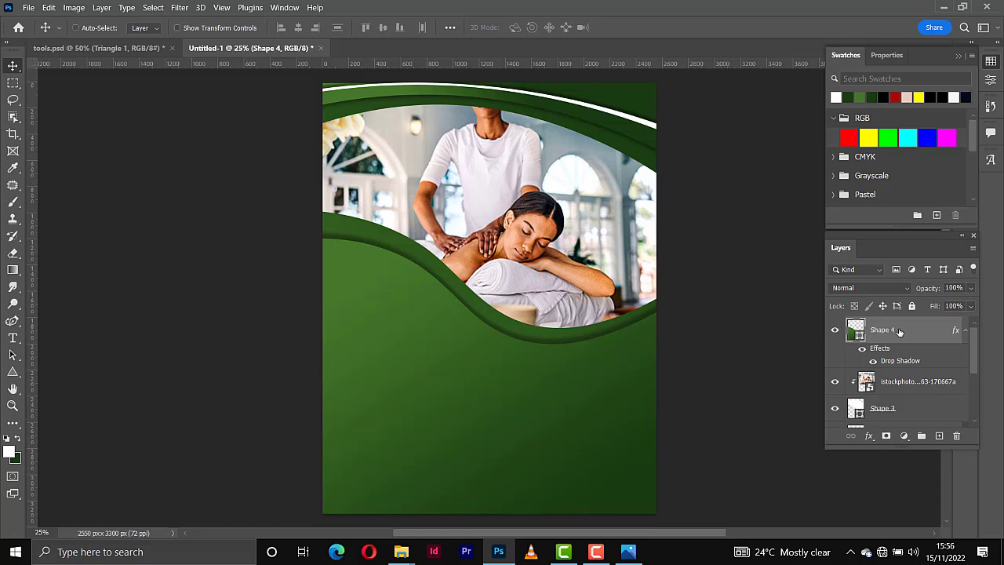
Step: Duplicate Shape 4, clear the copy's layer style, fill it white and nudge it down
{"action": "key", "text": "ctrl+j"}
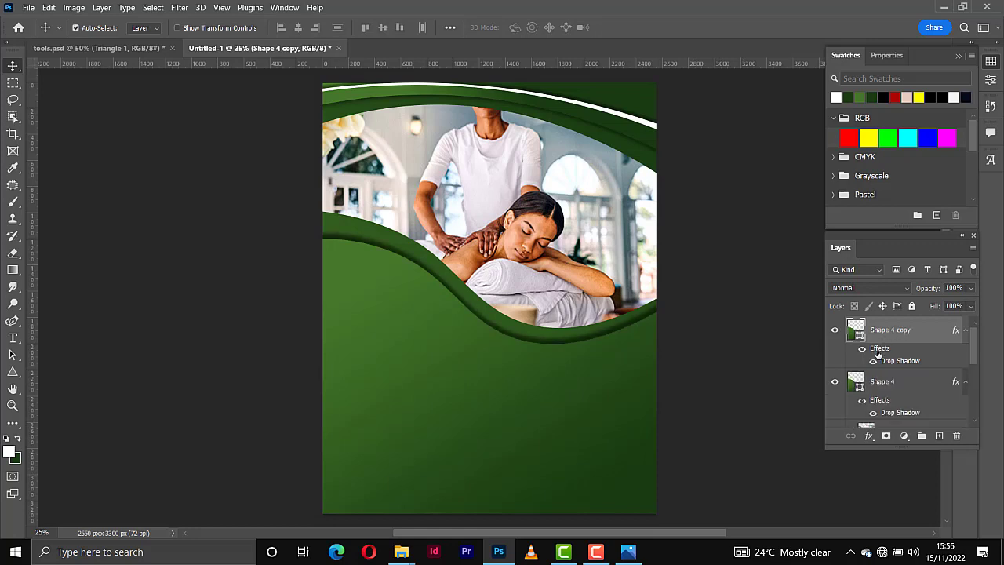
{"action": "right_click", "coordinate": [877, 353]}
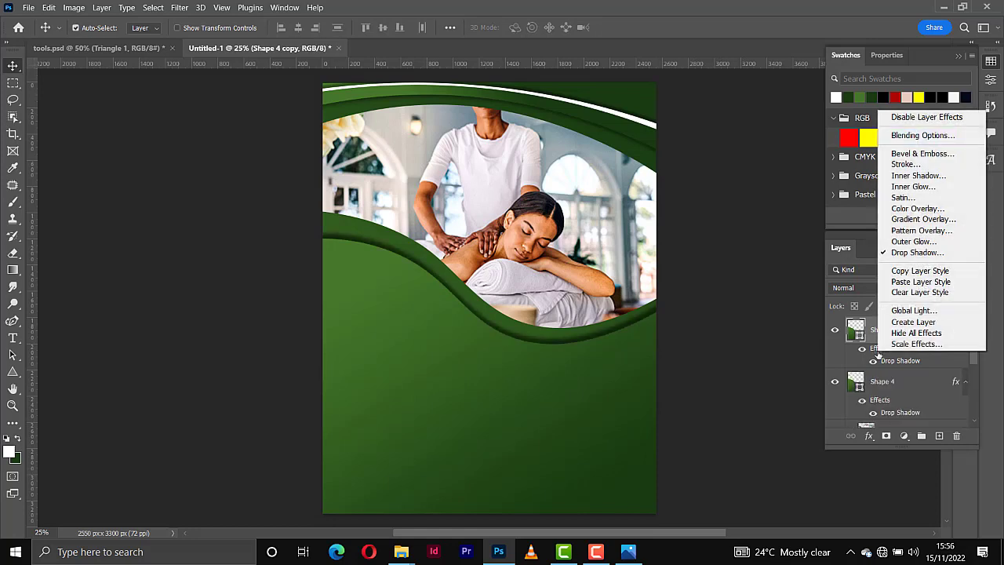
{"action": "left_click", "coordinate": [917, 293]}
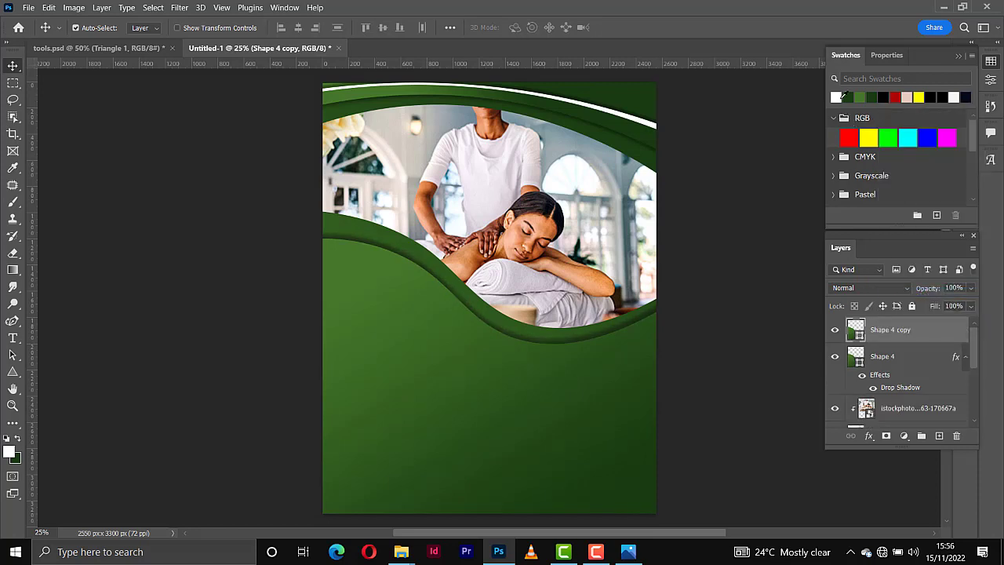
{"action": "key", "text": "alt+BackSpace"}
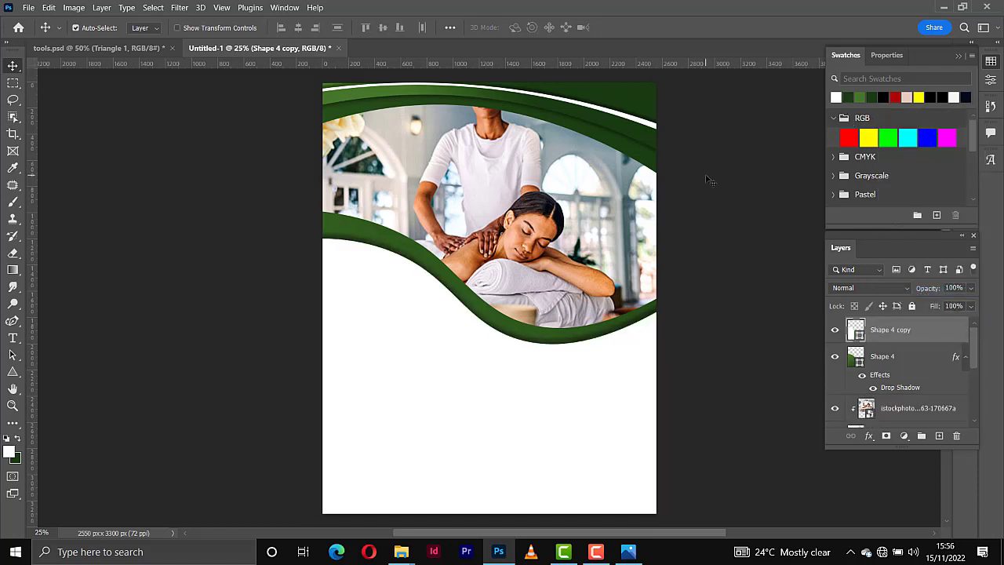
{"action": "key", "text": "shift+Down"}
{"action": "key", "text": "shift+Down"}
{"action": "key", "text": "shift+Down"}
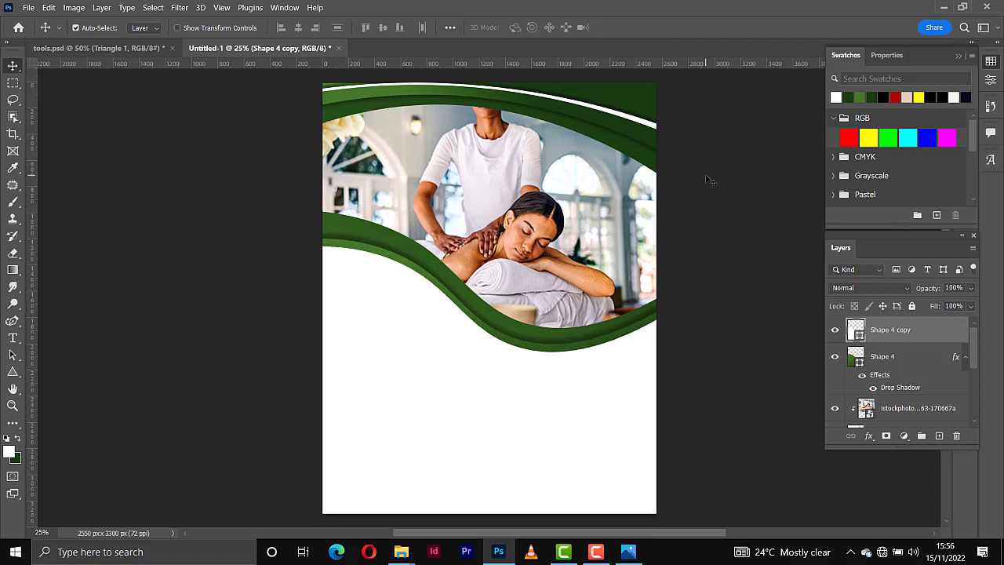
Step: Duplicate Shape 4 again above the white copy, clear its style, and nudge it to reveal a thin white edge
{"action": "left_click", "coordinate": [894, 365]}
{"action": "key", "text": "ctrl+j"}
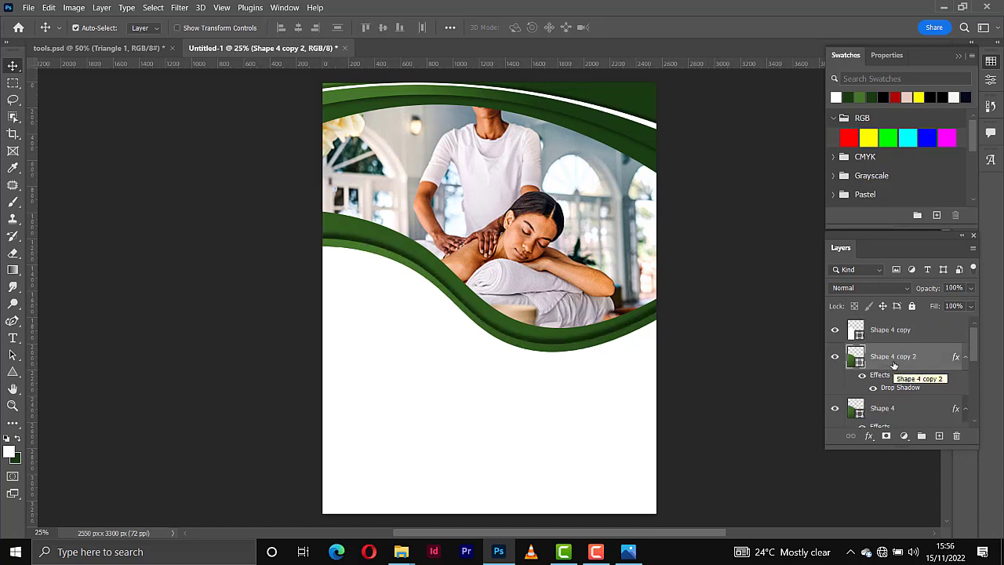
{"action": "left_click_drag", "start_coordinate": [896, 357], "coordinate": [890, 323]}
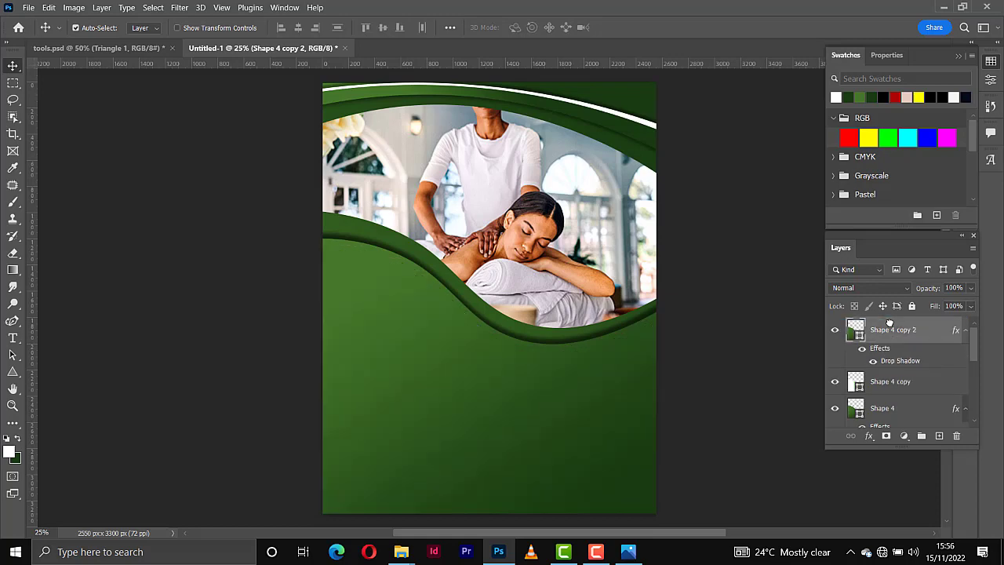
{"action": "right_click", "coordinate": [891, 329]}
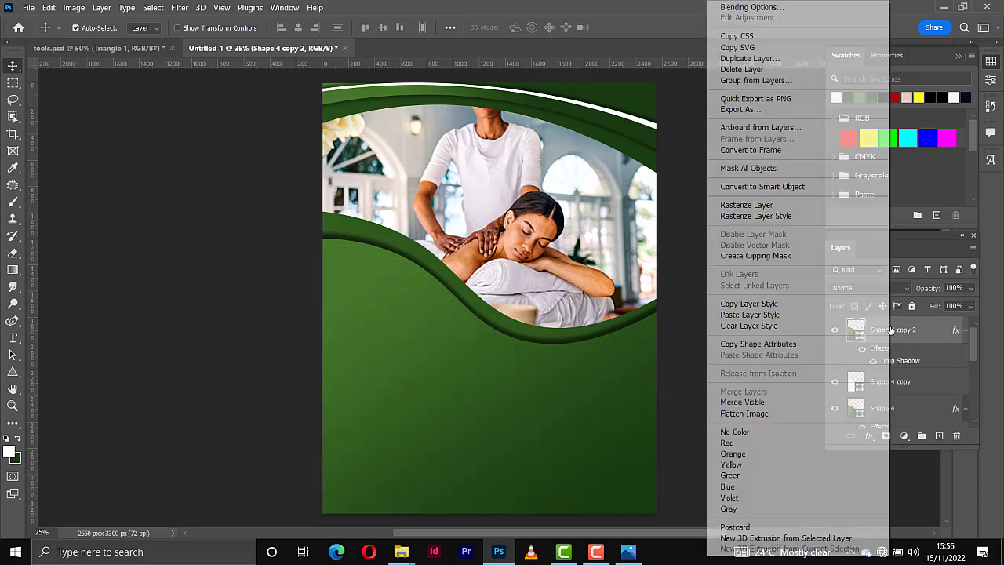
{"action": "left_click", "coordinate": [750, 325]}
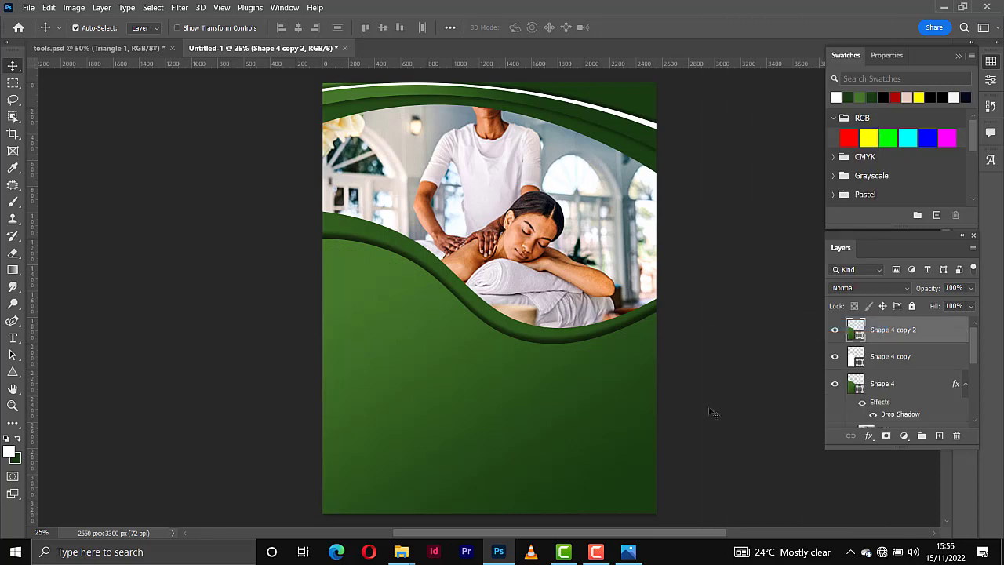
{"action": "key", "text": "shift+Down"}
{"action": "key", "text": "shift+Down"}
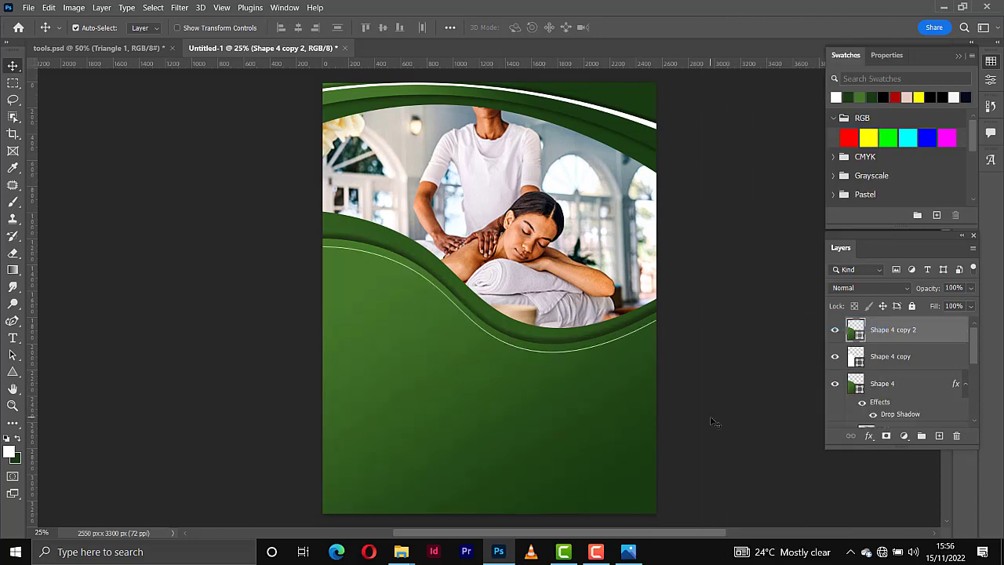
{"action": "key", "text": "shift+Down"}
{"action": "key", "text": "shift+Down"}
{"action": "key", "text": "shift+Down"}
{"action": "key", "text": "shift+Down"}
{"action": "key", "text": "shift+Up"}
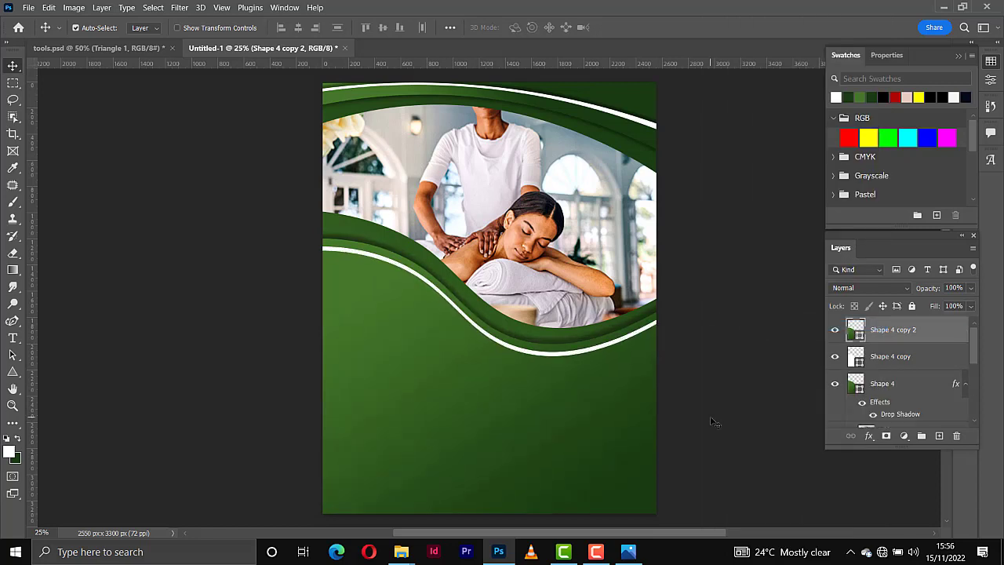
{"action": "key", "text": "shift+Down"}
{"action": "key", "text": "shift+Up"}
{"action": "key", "text": "shift+Down"}
{"action": "key", "text": "shift+Up"}
{"action": "key", "text": "shift+Down"}
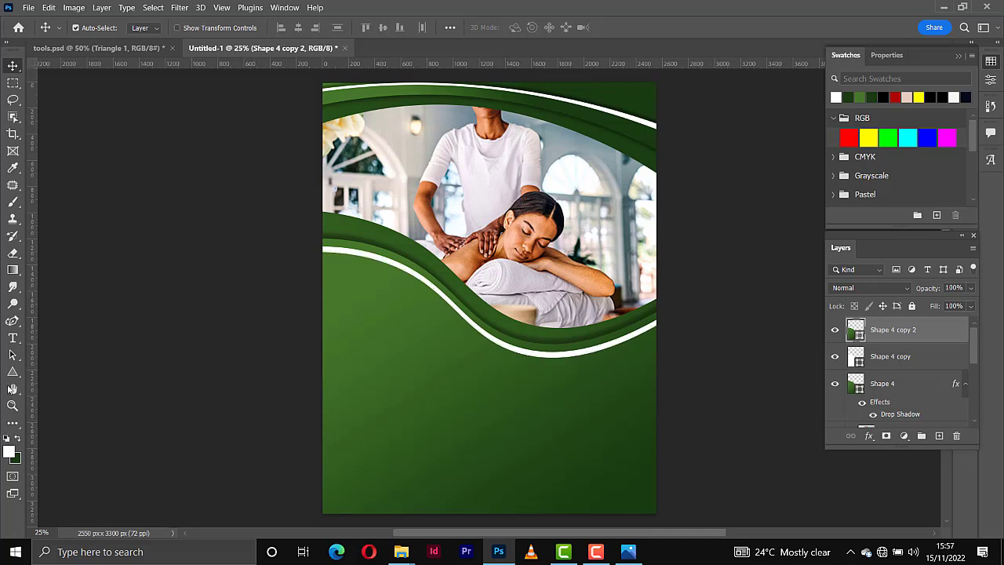
Step: Draw a circle on the lower left of the poster with a white outline
{"action": "left_click", "coordinate": [14, 374]}
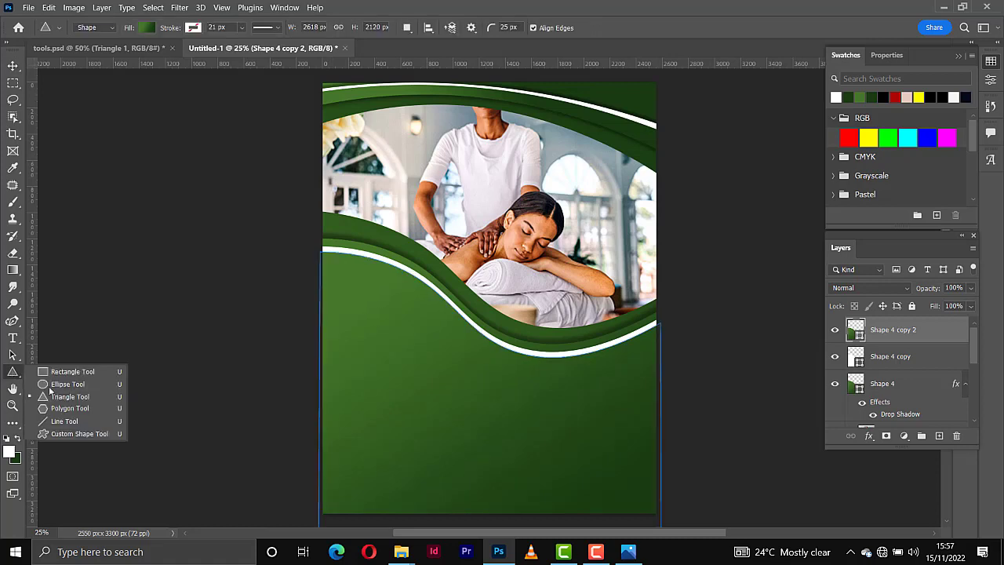
{"action": "right_click", "coordinate": [13, 373]}
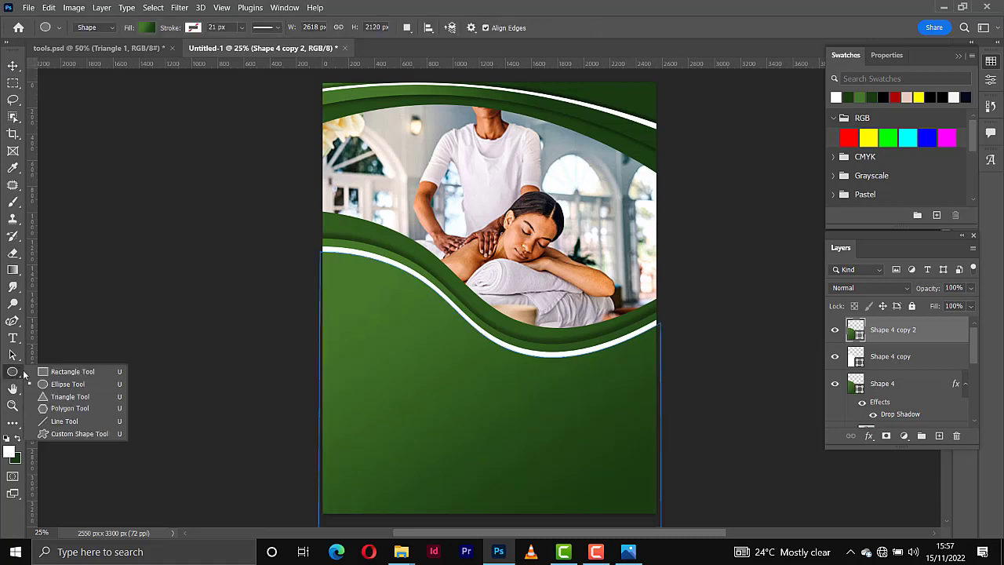
{"action": "left_click", "coordinate": [43, 382]}
{"action": "left_click_drag", "start_coordinate": [341, 305], "coordinate": [441, 407]}
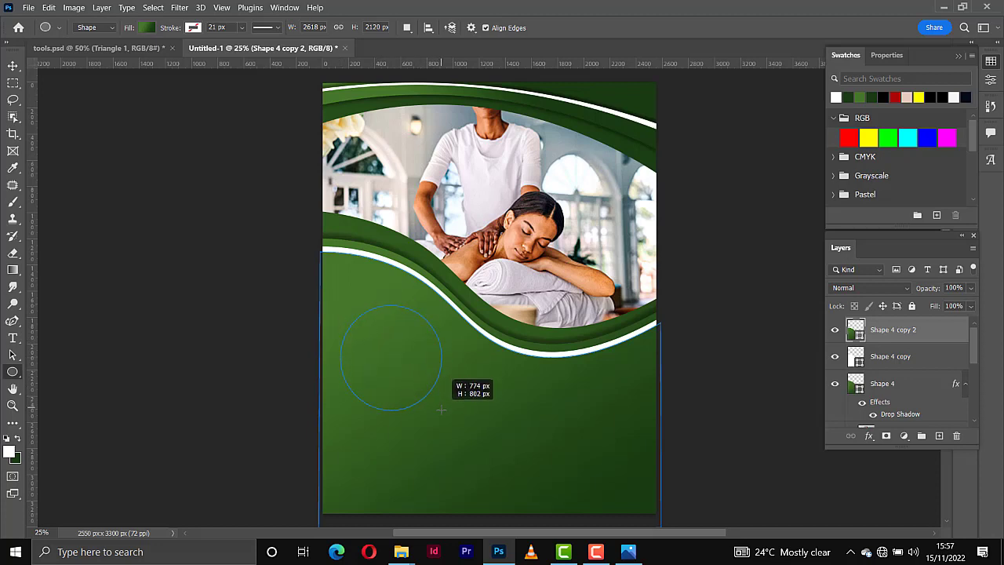
{"action": "left_click_drag", "start_coordinate": [441, 406], "coordinate": [443, 410]}
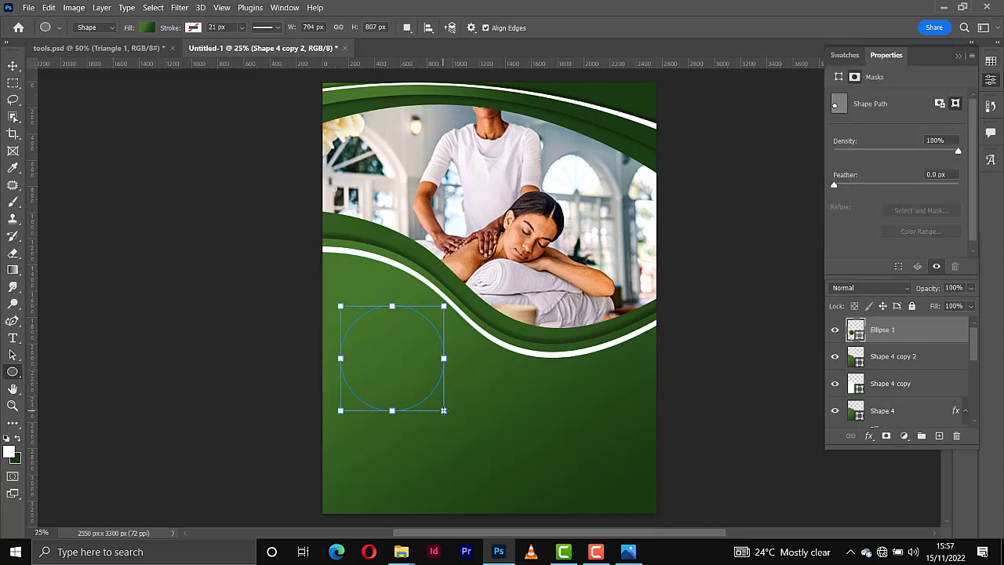
{"action": "left_click", "coordinate": [192, 29]}
{"action": "left_click", "coordinate": [110, 97]}
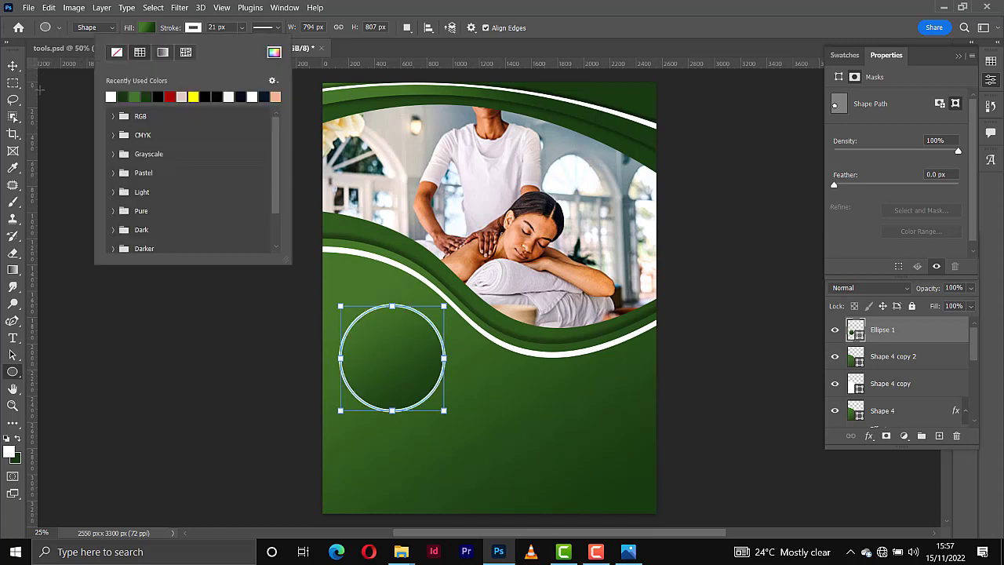
Step: Move the circle partly past the left page edge, enlarge it slightly, and duplicate it
{"action": "left_click", "coordinate": [12, 66]}
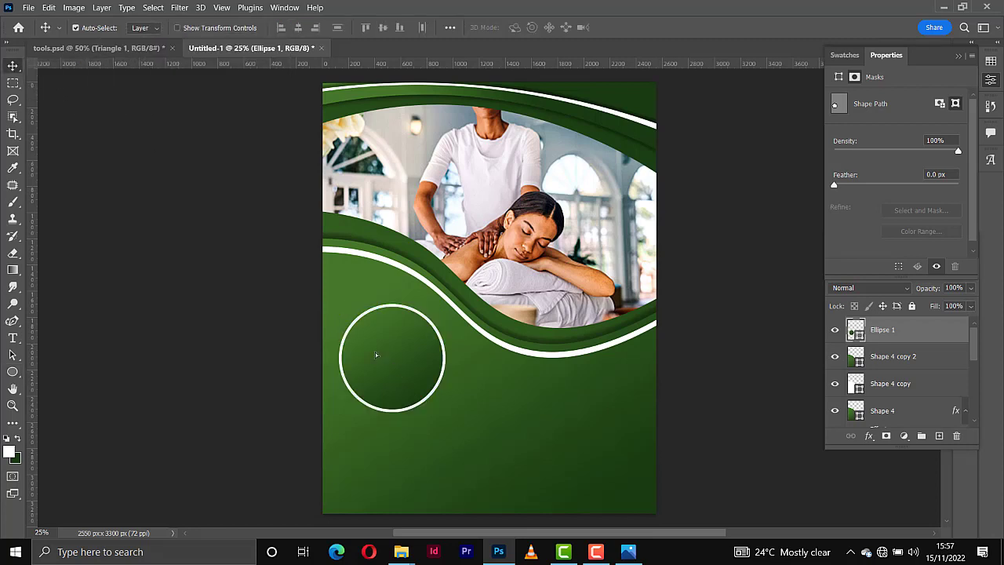
{"action": "left_click_drag", "start_coordinate": [374, 354], "coordinate": [357, 338]}
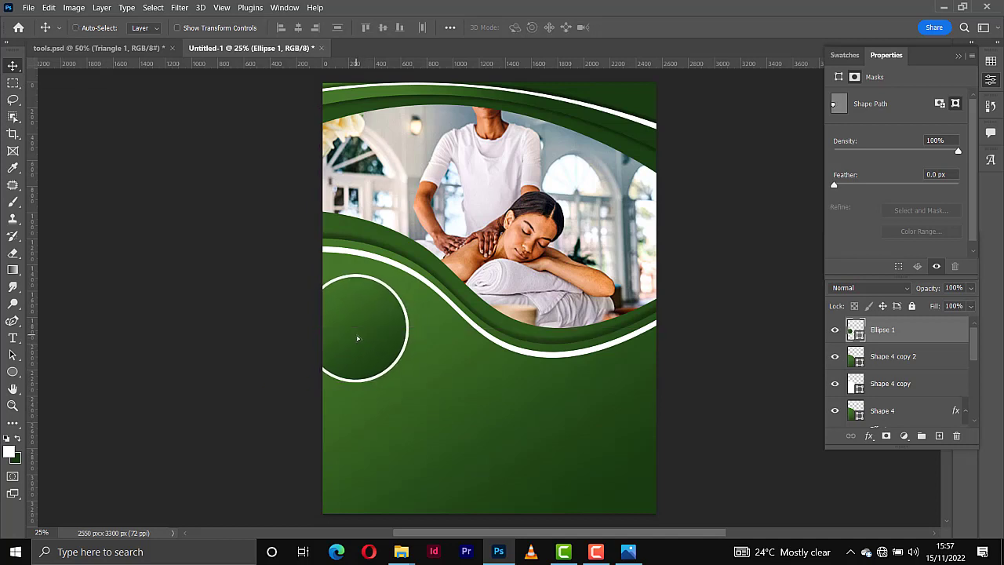
{"action": "key", "text": "ctrl+t"}
{"action": "left_click_drag", "start_coordinate": [409, 326], "coordinate": [416, 327]}
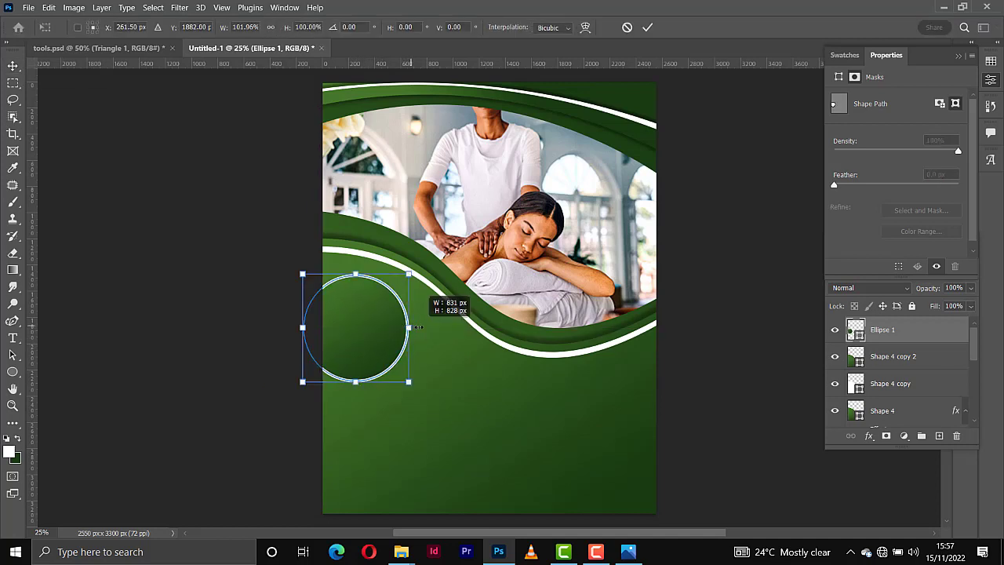
{"action": "left_click_drag", "start_coordinate": [421, 391], "coordinate": [414, 392]}
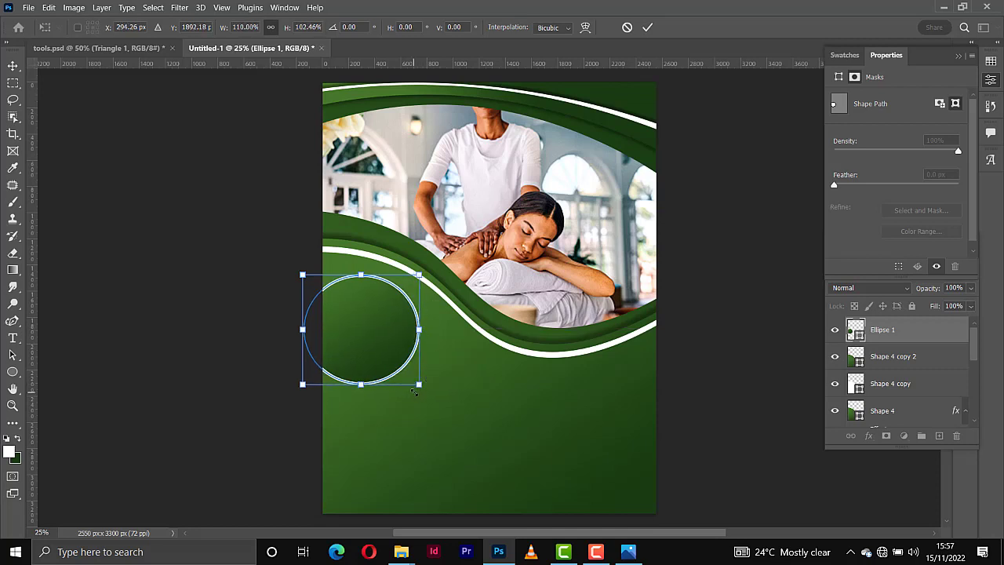
{"action": "key", "text": "Return"}
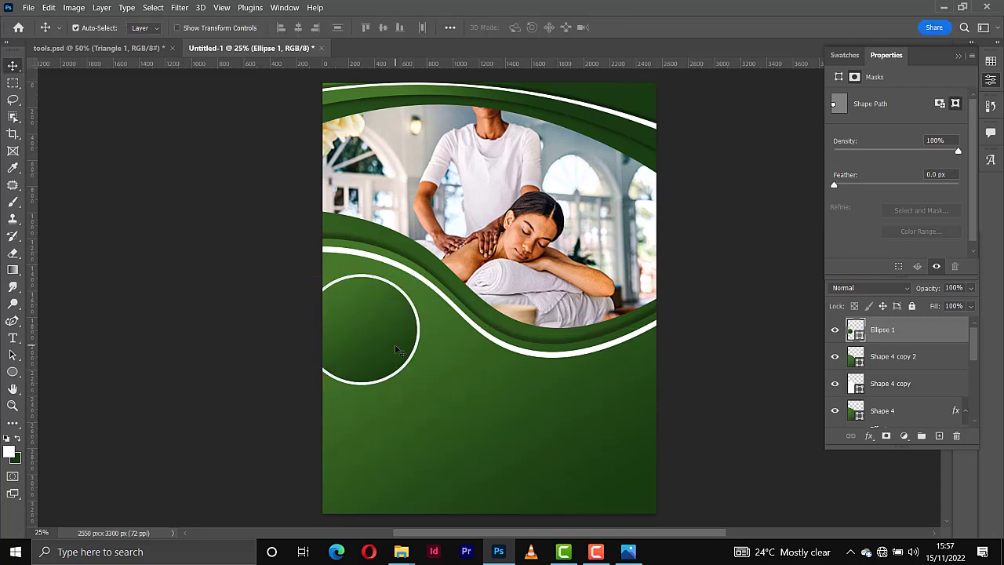
{"action": "key", "text": "Down"}
{"action": "key", "text": "Down"}
{"action": "key", "text": "Down"}
{"action": "key", "text": "Right"}
{"action": "key", "text": "Right"}
{"action": "key", "text": "Right"}
{"action": "key", "text": "Right"}
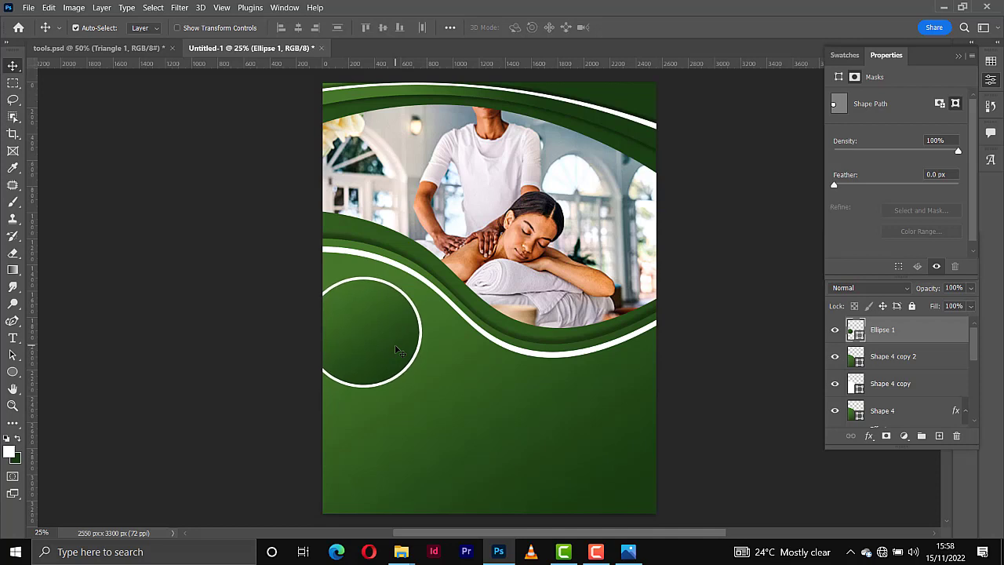
{"action": "key", "text": "ctrl+j"}
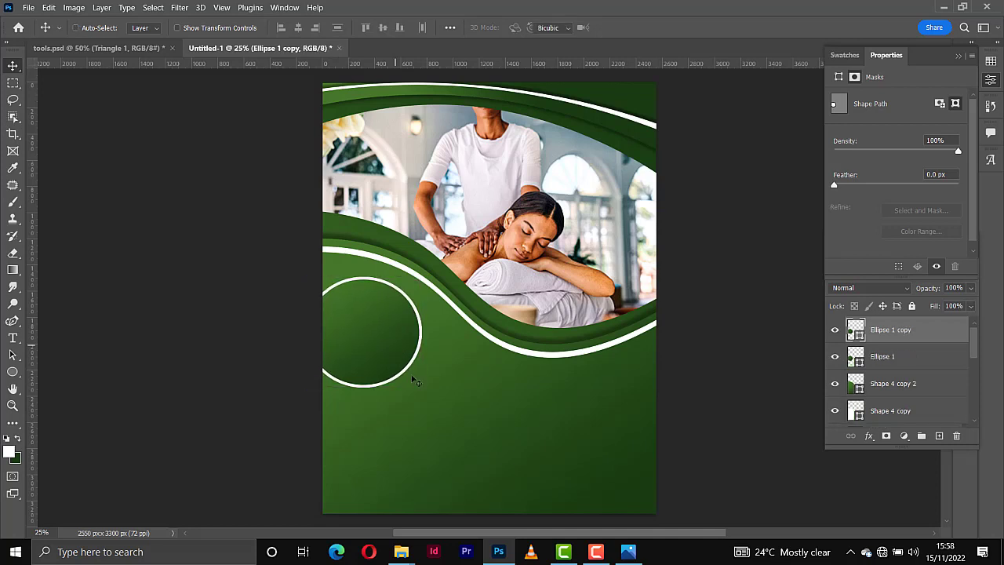
Step: Shrink the duplicate circle and centre it inside the outlined ring
{"action": "key", "text": "ctrl+t"}
{"action": "left_click_drag", "start_coordinate": [424, 389], "coordinate": [402, 369]}
{"action": "left_click_drag", "start_coordinate": [364, 313], "coordinate": [375, 321]}
{"action": "key", "text": "Return"}
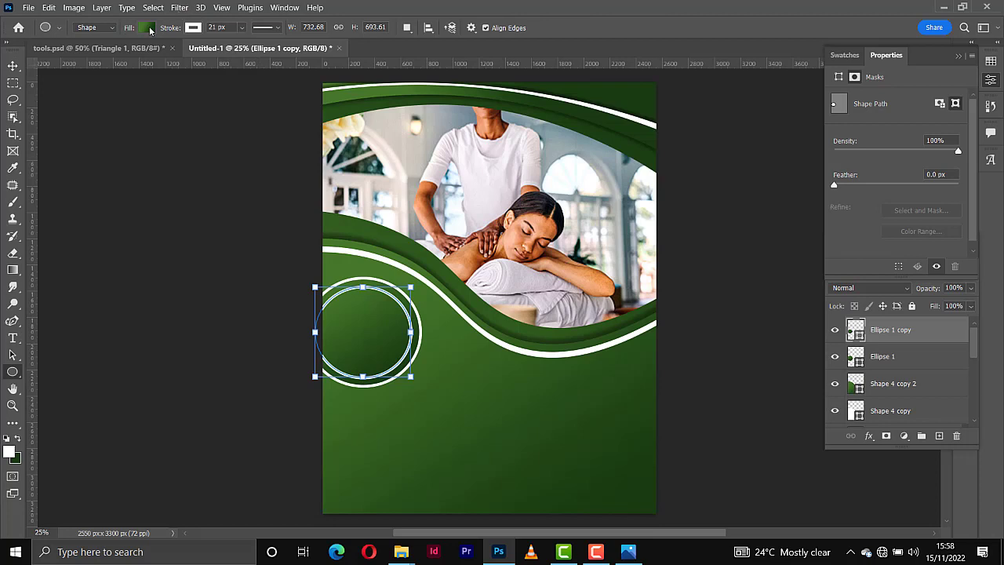
Step: Give the inner circle a solid white fill with no outline and nudge it into place
{"action": "left_click", "coordinate": [147, 27]}
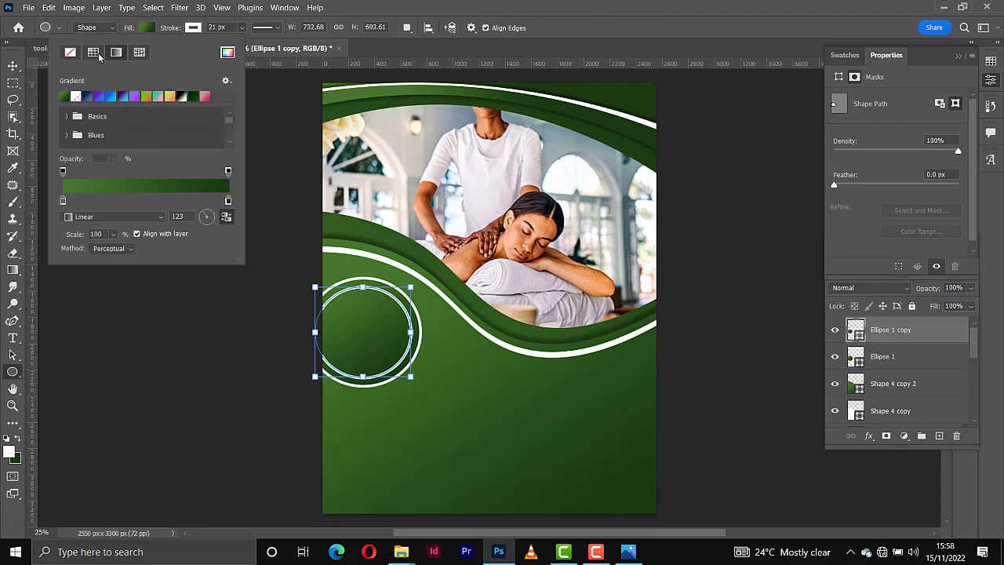
{"action": "left_click", "coordinate": [93, 52]}
{"action": "left_click", "coordinate": [110, 96]}
{"action": "left_click", "coordinate": [66, 96]}
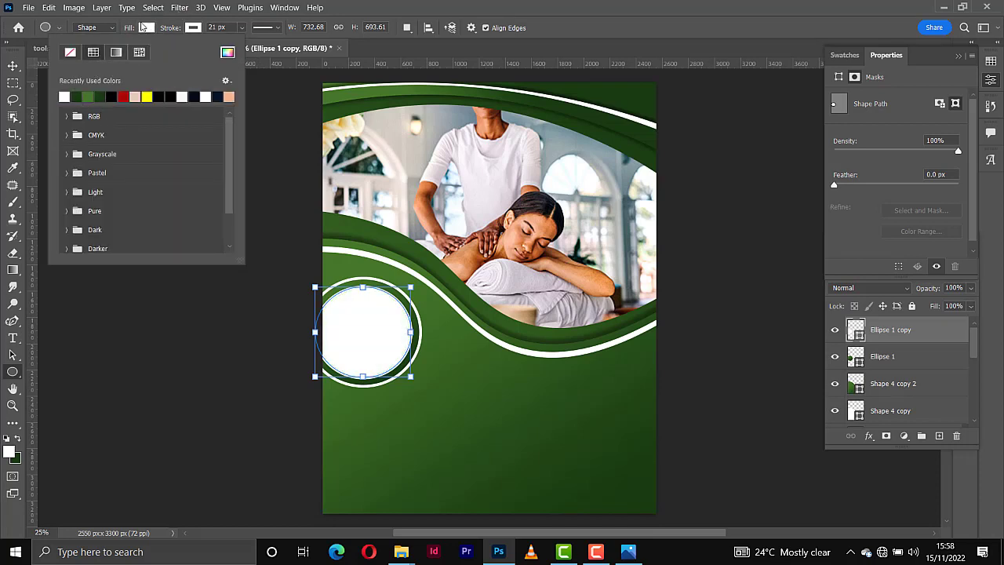
{"action": "left_click", "coordinate": [197, 29]}
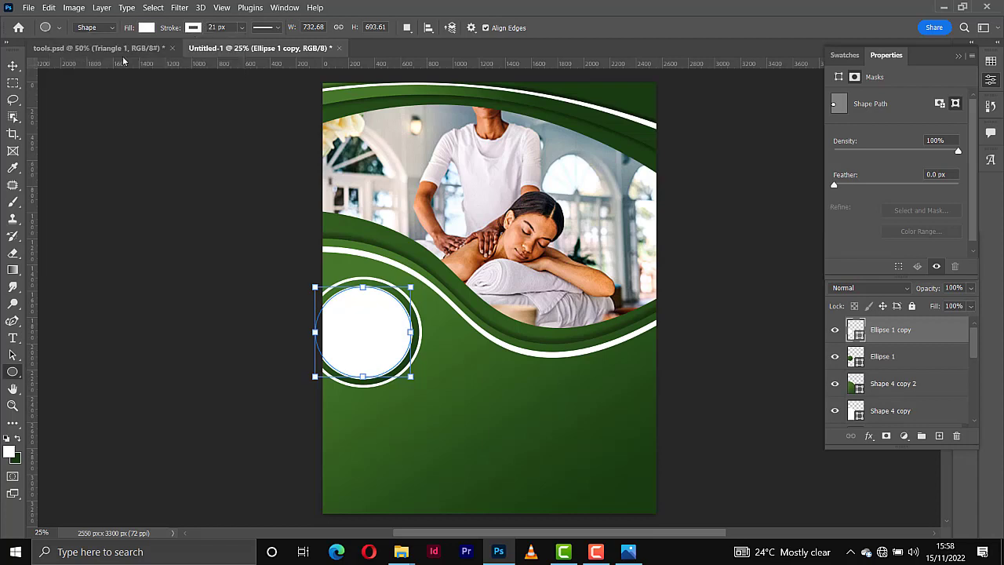
{"action": "left_click", "coordinate": [12, 65]}
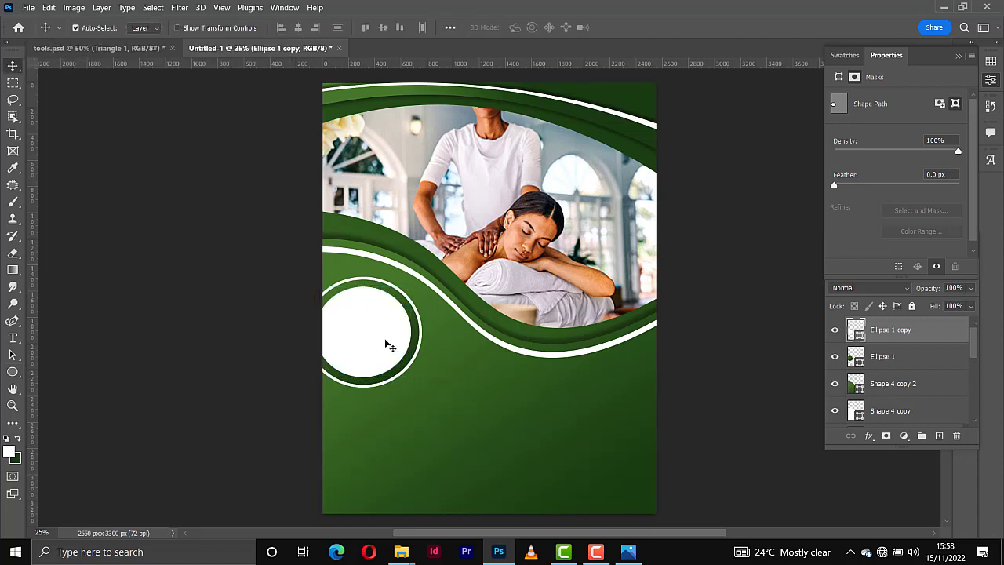
{"action": "key", "text": "Down"}
{"action": "key", "text": "Right"}
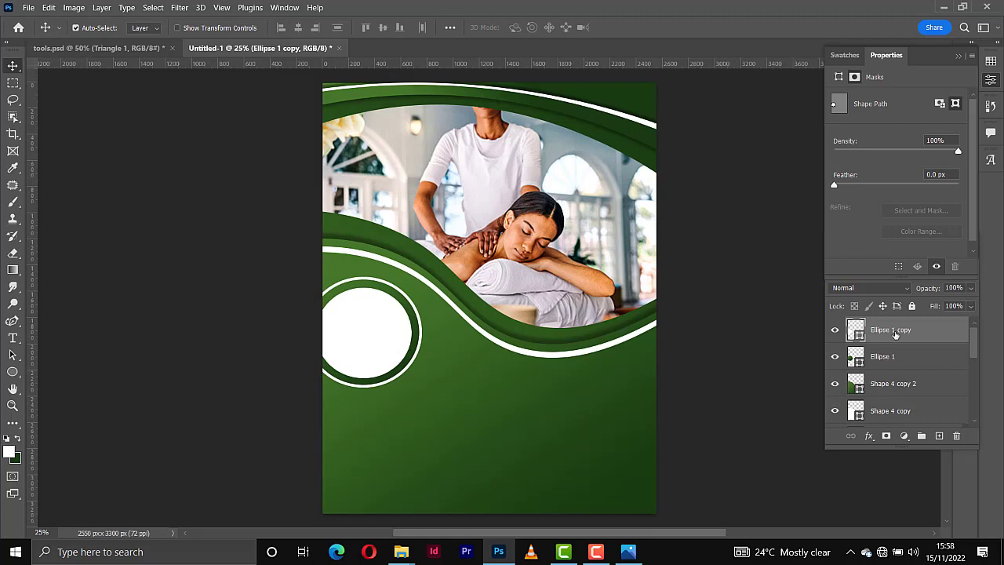
{"action": "right_click", "coordinate": [894, 335]}
Step: Add a 35% Inner Shadow of about 76 px size to the white disc
{"action": "left_click", "coordinate": [791, 11]}
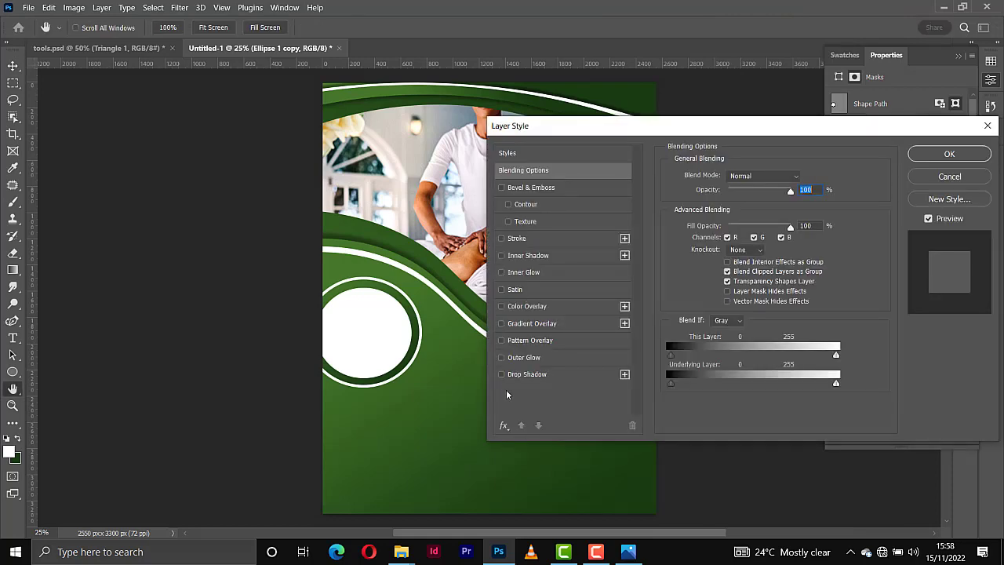
{"action": "left_click", "coordinate": [502, 257]}
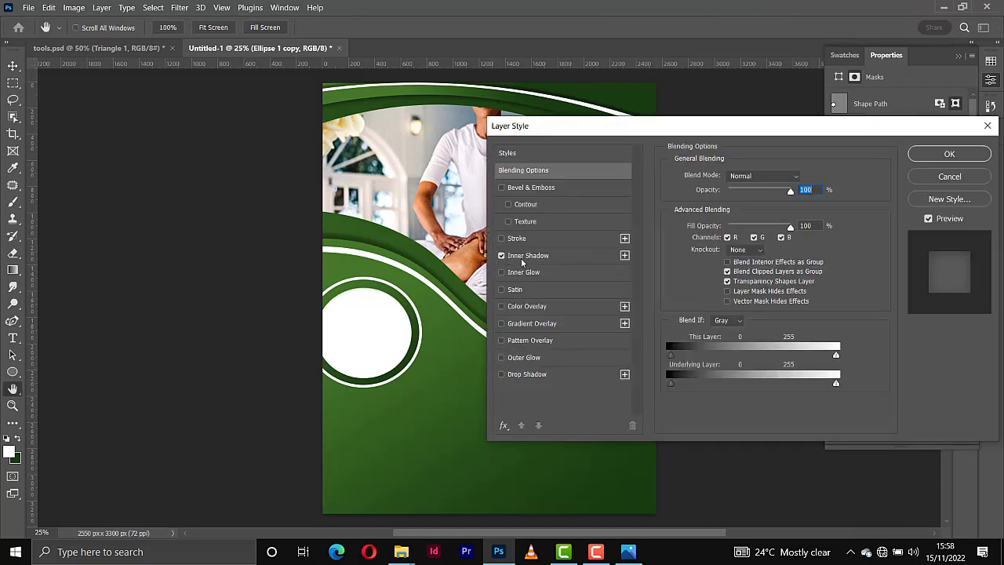
{"action": "left_click", "coordinate": [735, 265]}
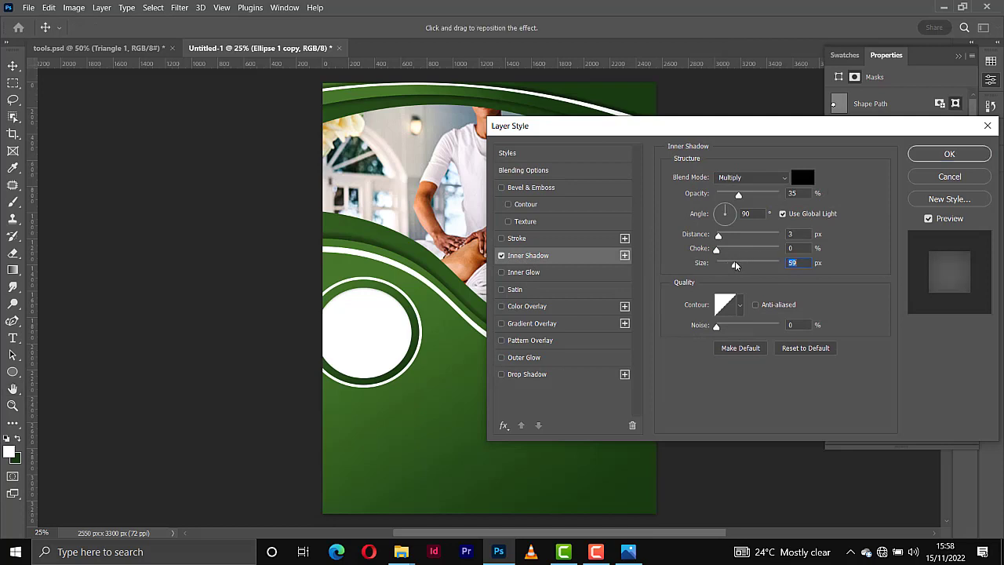
{"action": "mouse_move", "coordinate": [735, 265]}
{"action": "left_mouse_down"}
{"action": "mouse_move", "coordinate": [749, 266]}
{"action": "mouse_move", "coordinate": [737, 265]}
{"action": "left_mouse_up"}
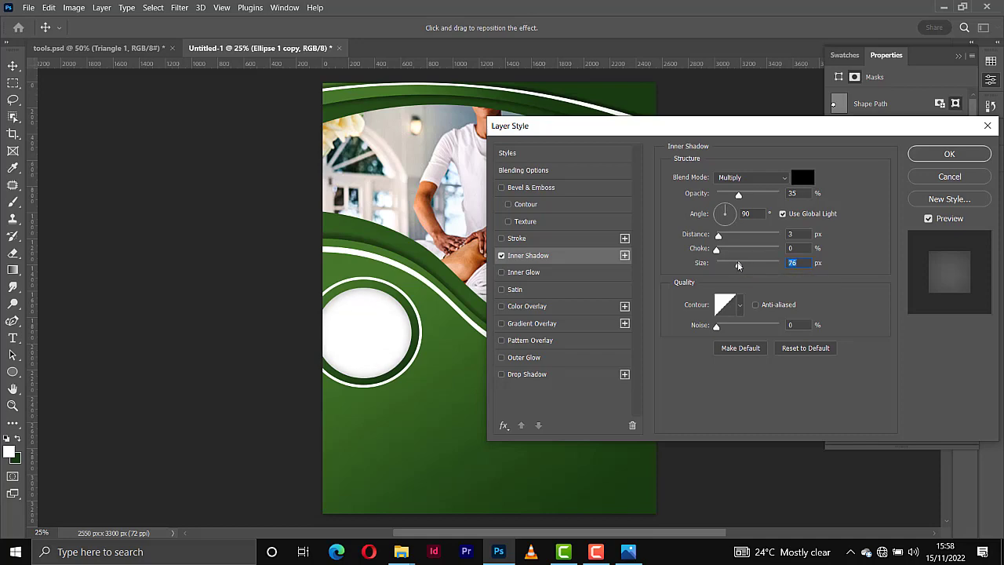
{"action": "left_click", "coordinate": [947, 153]}
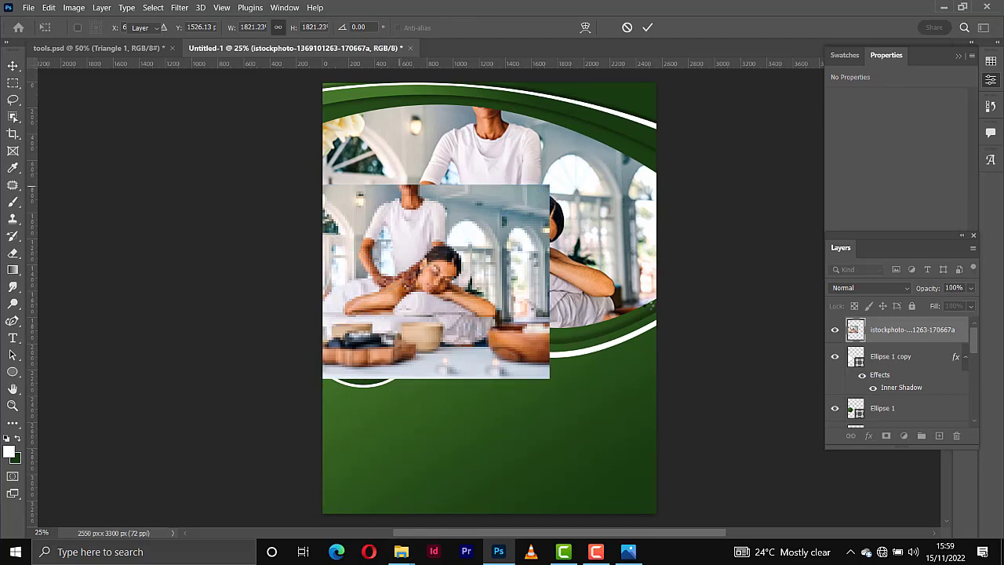
Step: Clip the placed massage photo into the white circle and enlarge it
{"action": "key", "text": "Return"}
{"action": "right_click", "coordinate": [873, 329]}
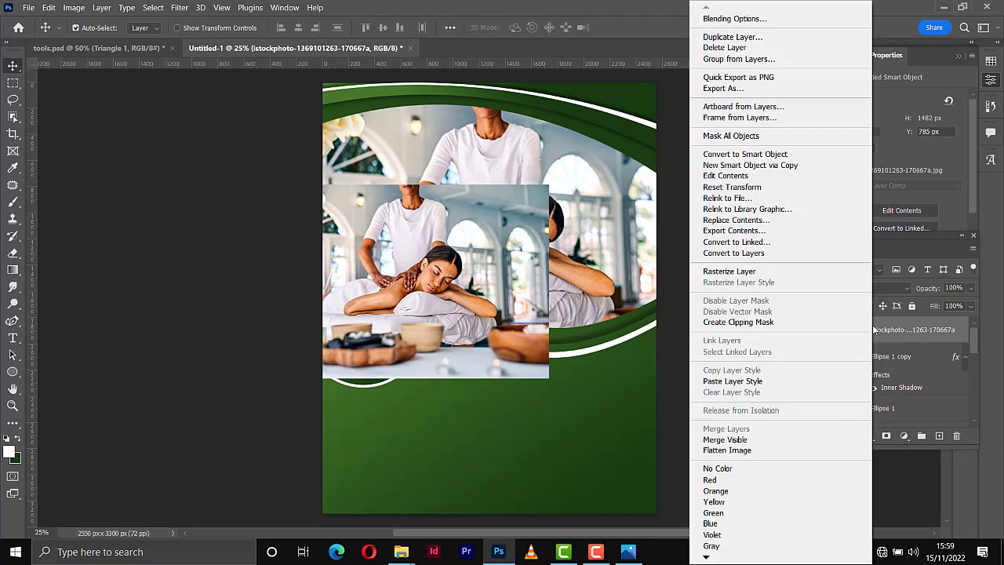
{"action": "left_click", "coordinate": [780, 322]}
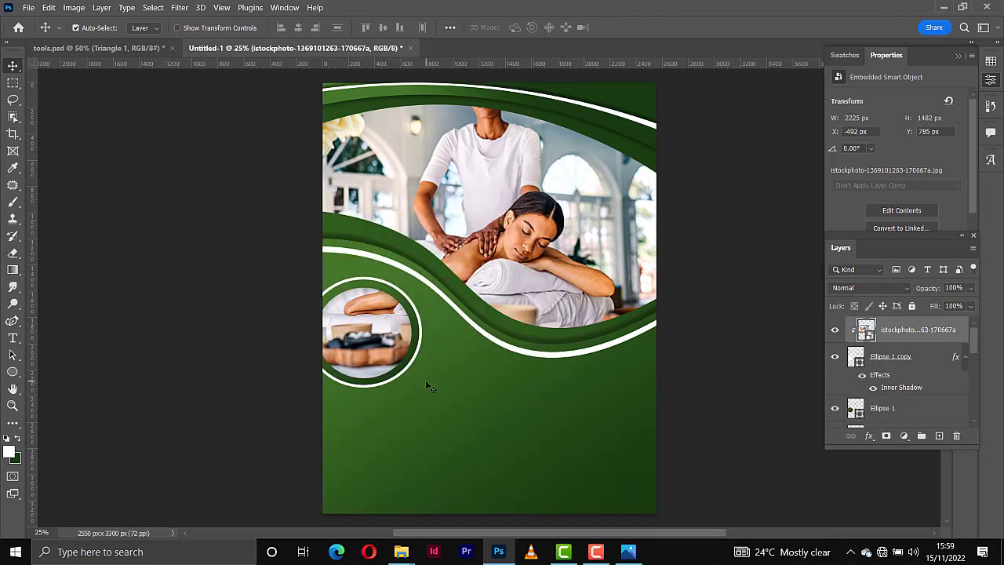
{"action": "key", "text": "ctrl+t"}
{"action": "left_click_drag", "start_coordinate": [430, 378], "coordinate": [432, 386]}
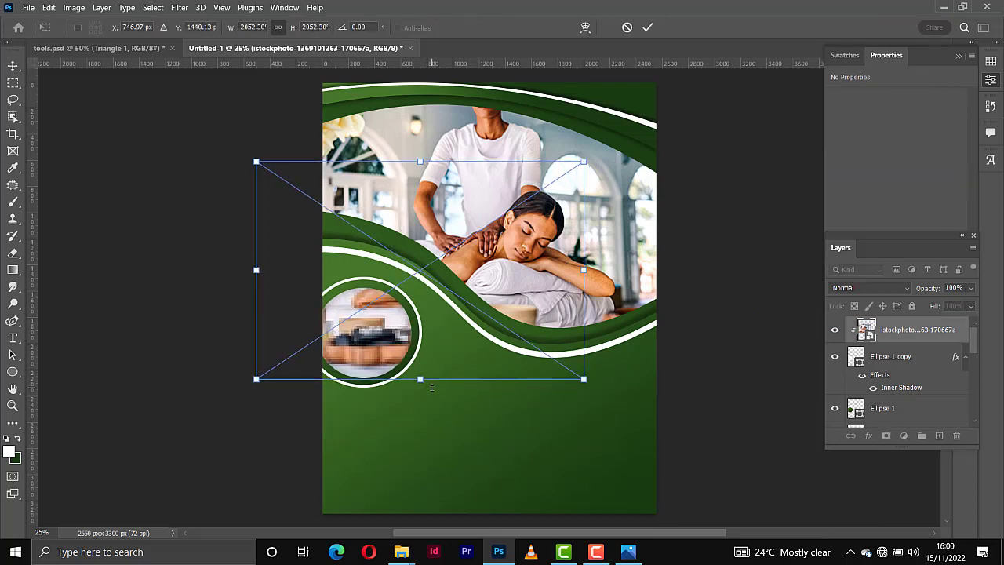
{"action": "key", "text": "Return"}
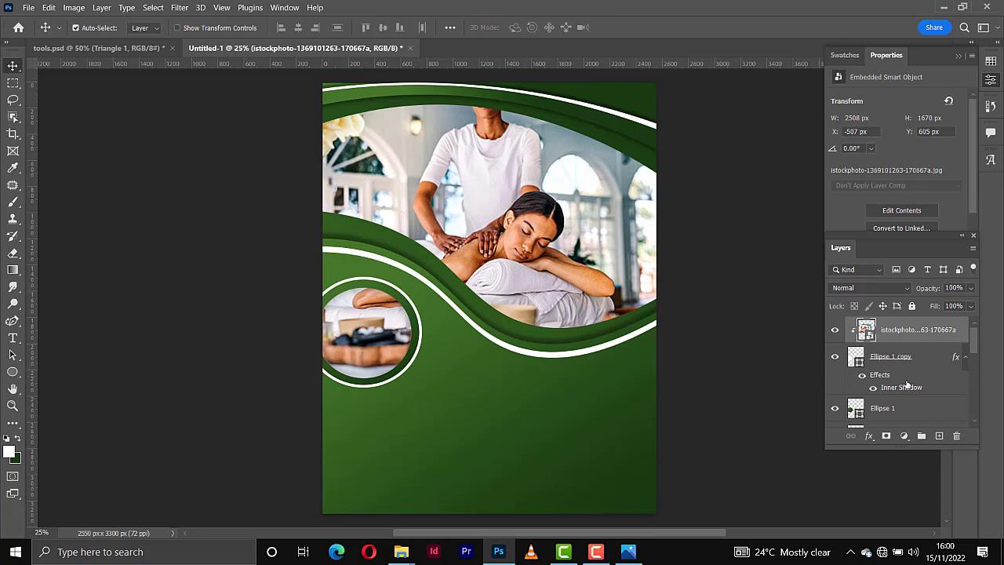
Step: Group all layers above Background into Group 1
{"action": "scroll", "coordinate": [906, 369], "scroll_direction": "down", "scroll_amount": 1}
{"action": "scroll", "coordinate": [901, 341], "scroll_direction": "up", "scroll_amount": 1}
{"action": "scroll", "coordinate": [904, 361], "scroll_direction": "down", "scroll_amount": 1}
{"action": "scroll", "coordinate": [906, 369], "scroll_direction": "down", "scroll_amount": 1}
{"action": "scroll", "coordinate": [907, 381], "scroll_direction": "down", "scroll_amount": 2}
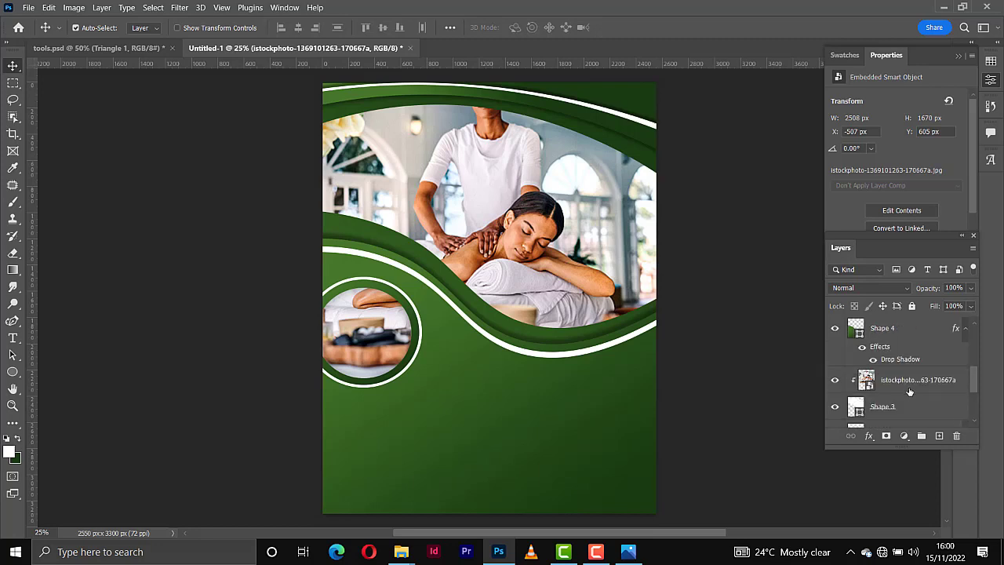
{"action": "scroll", "coordinate": [910, 391], "scroll_direction": "down", "scroll_amount": 1}
{"action": "scroll", "coordinate": [909, 391], "scroll_direction": "down", "scroll_amount": 1}
{"action": "scroll", "coordinate": [908, 390], "scroll_direction": "down", "scroll_amount": 2}
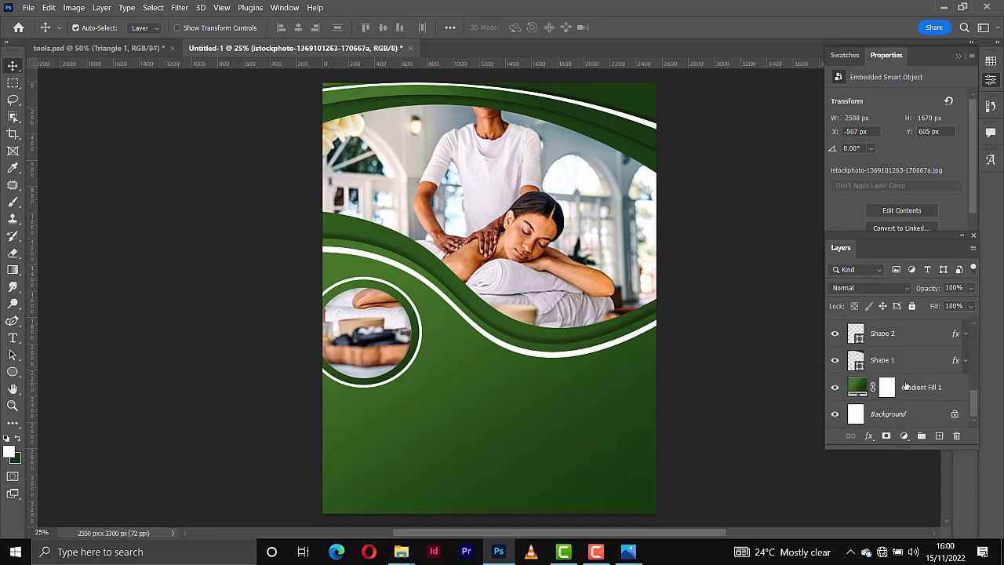
{"action": "left_click", "coordinate": [908, 390], "text": "shift"}
{"action": "key", "text": "ctrl+g"}
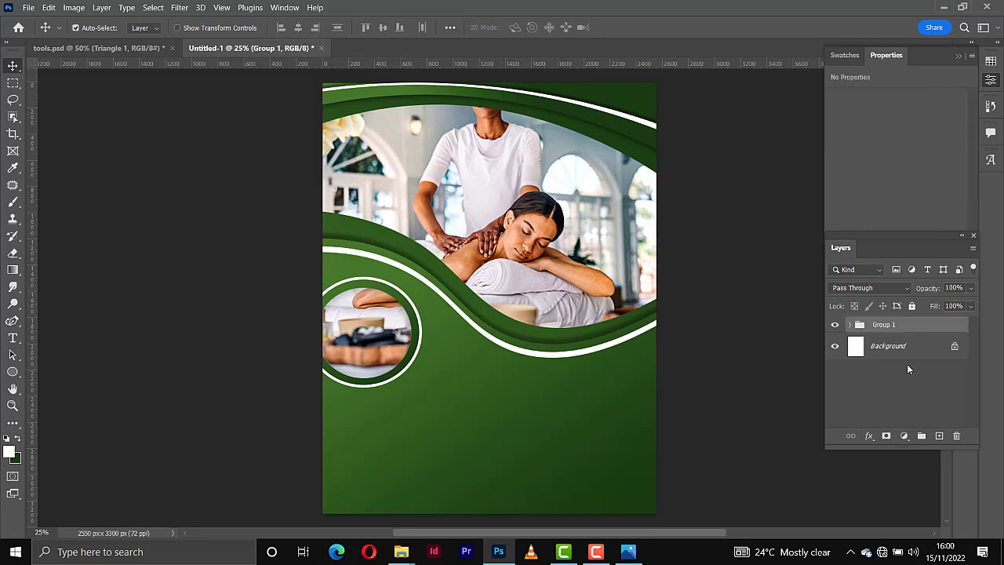
Step: Type the 'Relaxation Spa' title in Old English Text MT and enlarge it
{"action": "left_click", "coordinate": [13, 338]}
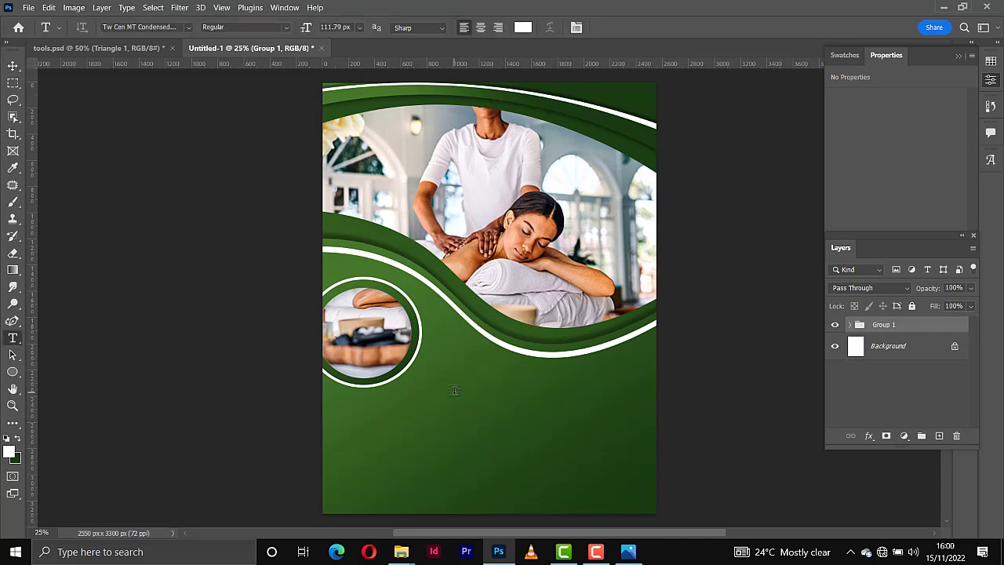
{"action": "left_click", "coordinate": [454, 391]}
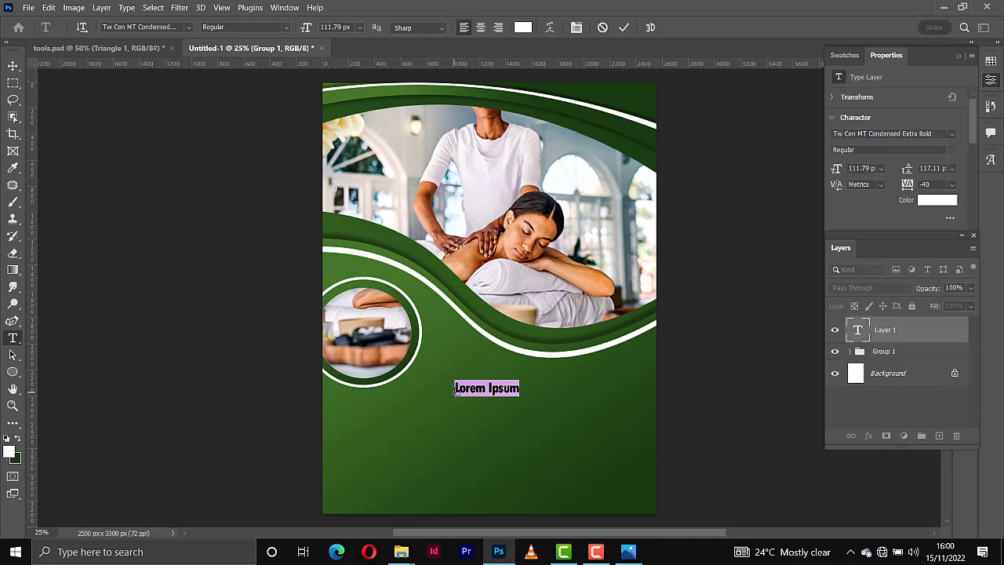
{"action": "type", "text": "Relaxation"}
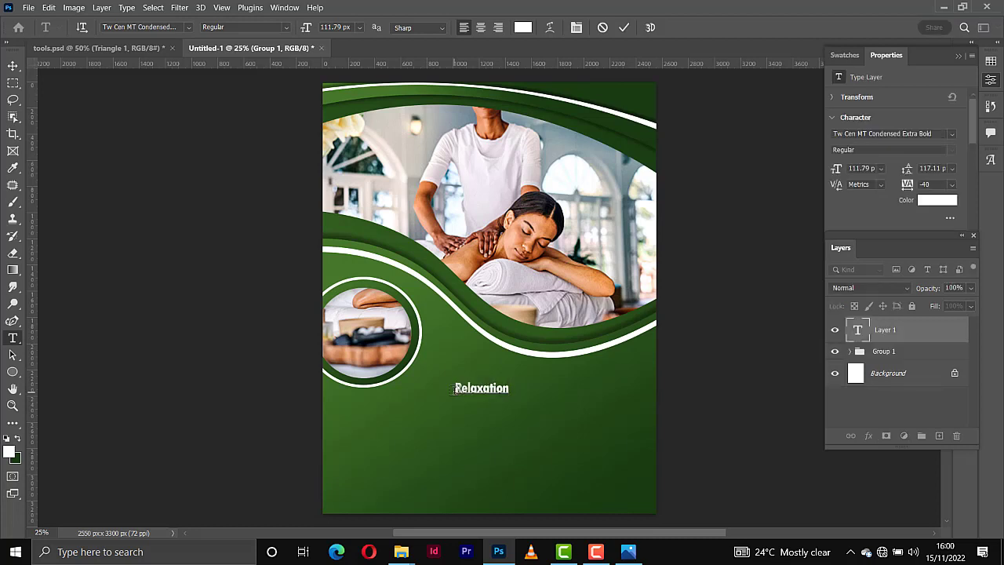
{"action": "type", "text": " Spa"}
{"action": "key", "text": "ctrl+a"}
{"action": "left_click", "coordinate": [188, 27]}
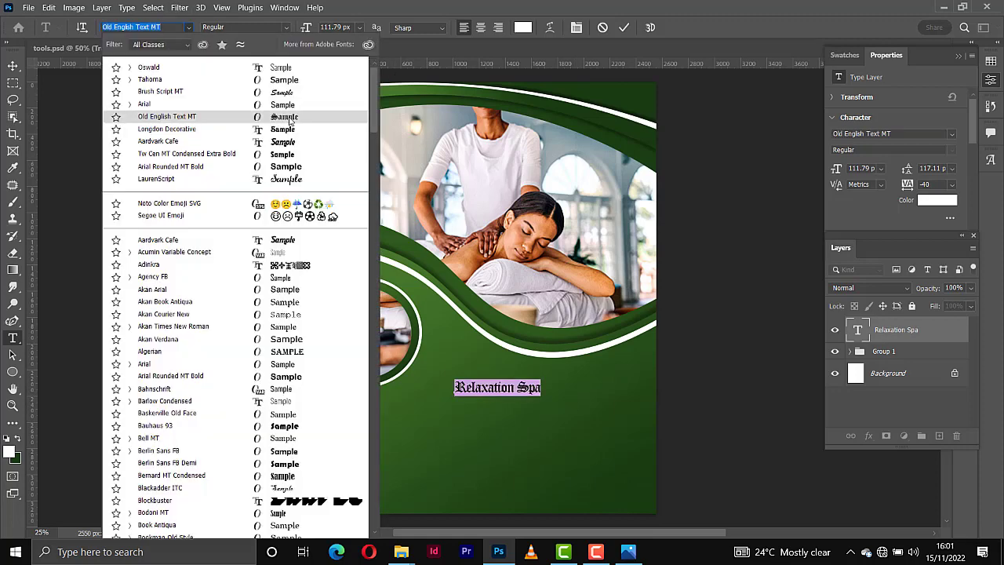
{"action": "left_click", "coordinate": [288, 116]}
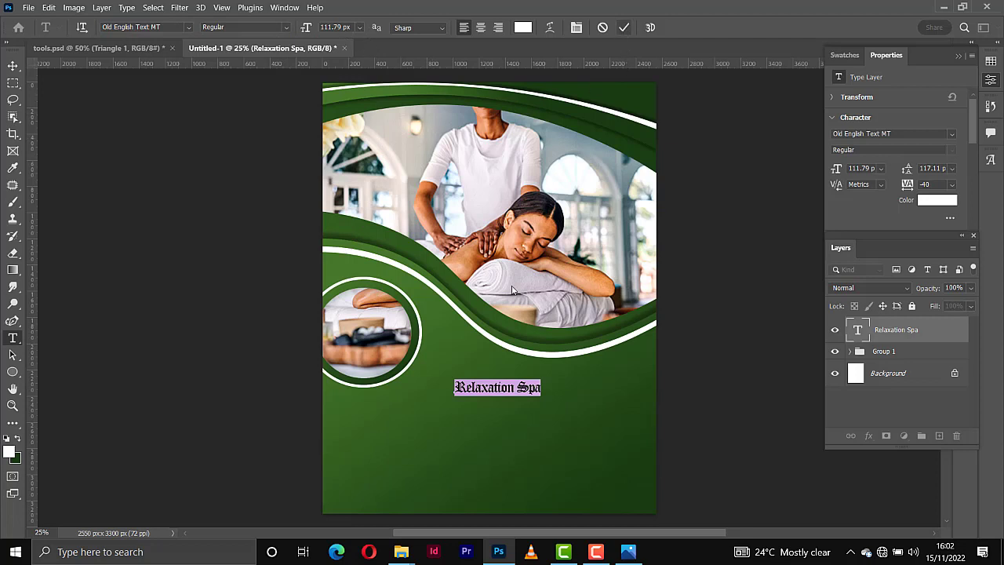
{"action": "left_click", "coordinate": [502, 403]}
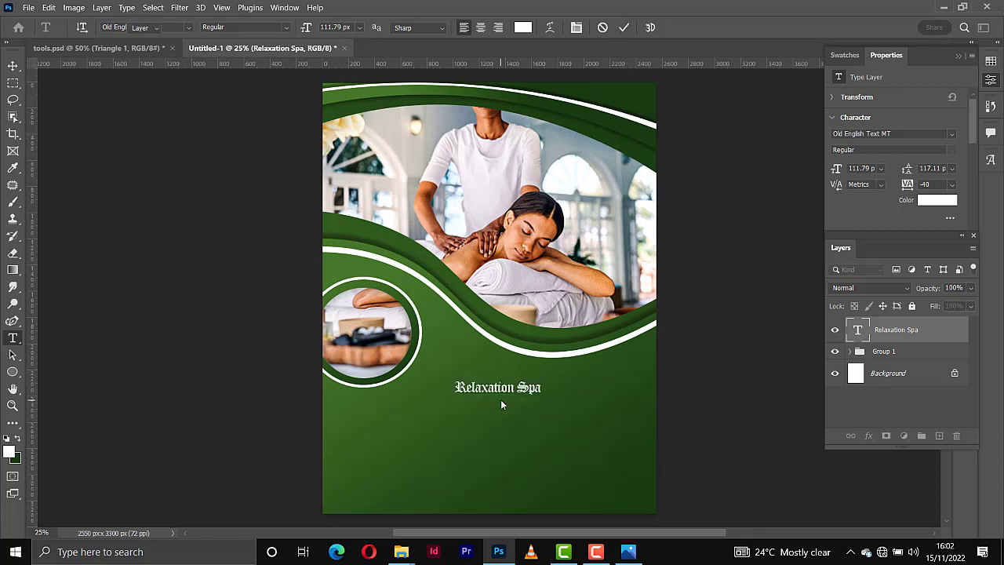
{"action": "key", "text": "ctrl+t"}
{"action": "right_click", "coordinate": [12, 339]}
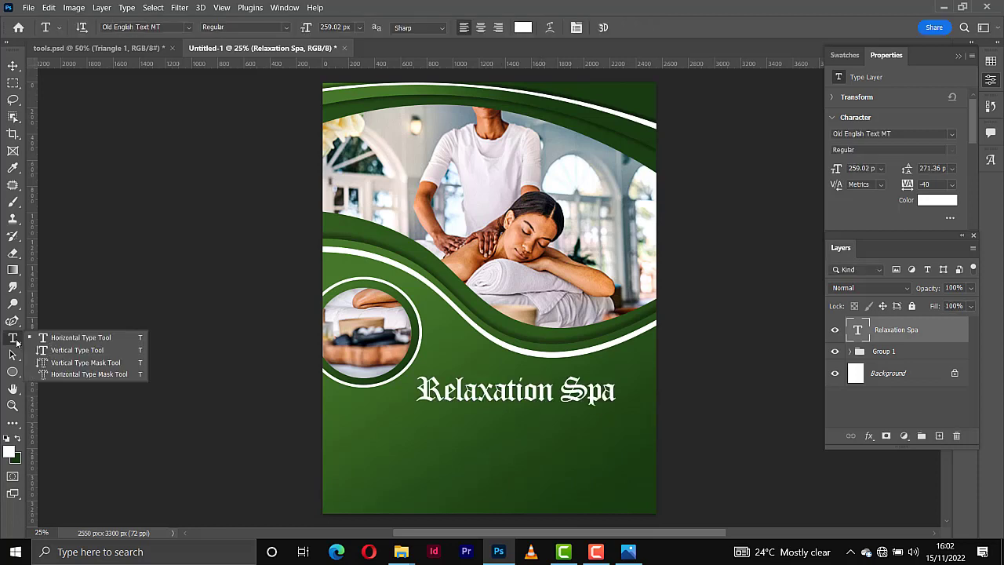
Step: Add a paragraph box of placeholder lorem ipsum text below the title
{"action": "left_click", "coordinate": [51, 338]}
{"action": "right_click", "coordinate": [12, 339]}
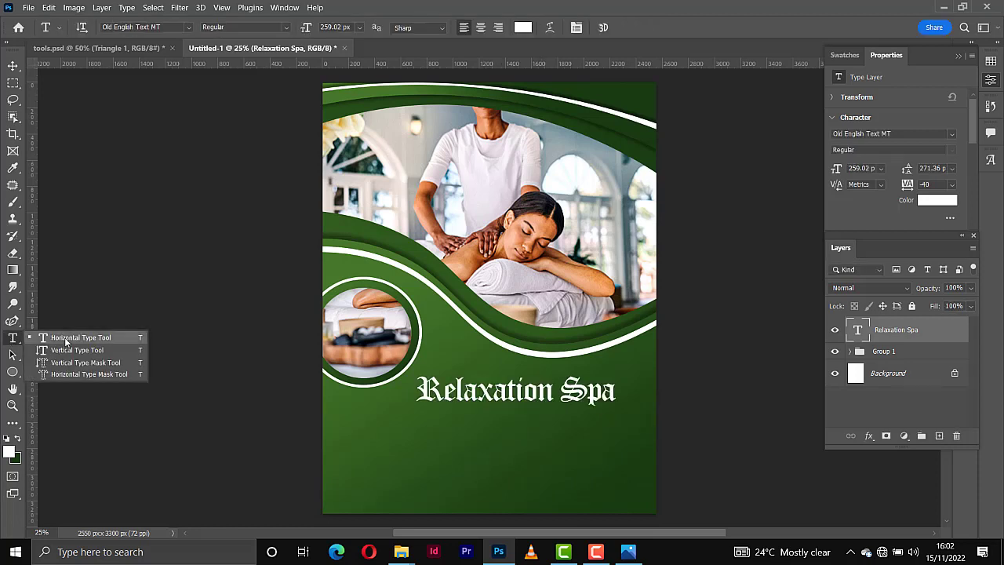
{"action": "left_click", "coordinate": [404, 410]}
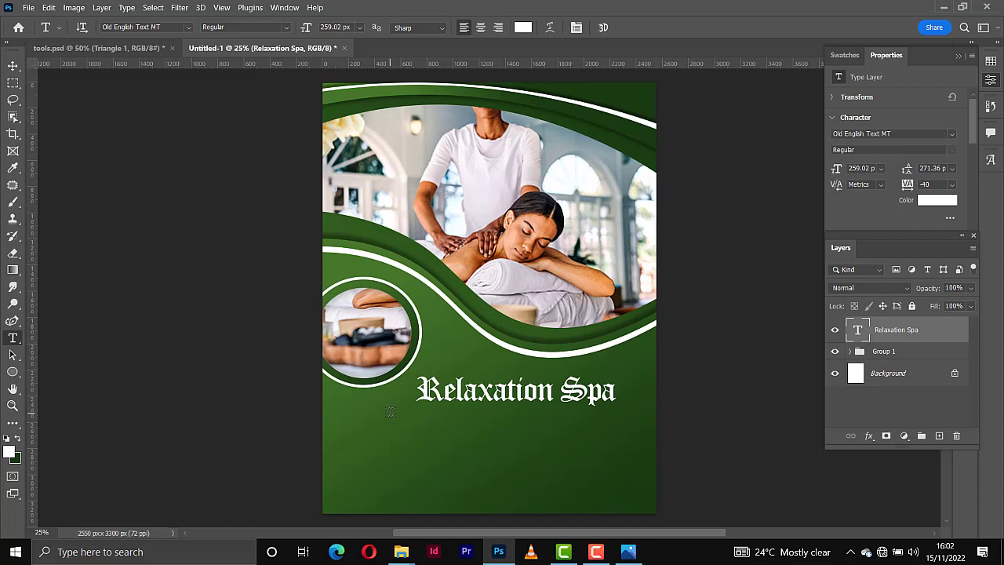
{"action": "left_click_drag", "start_coordinate": [390, 411], "coordinate": [635, 439]}
{"action": "key", "text": "ctrl+Return"}
{"action": "key", "text": "v"}
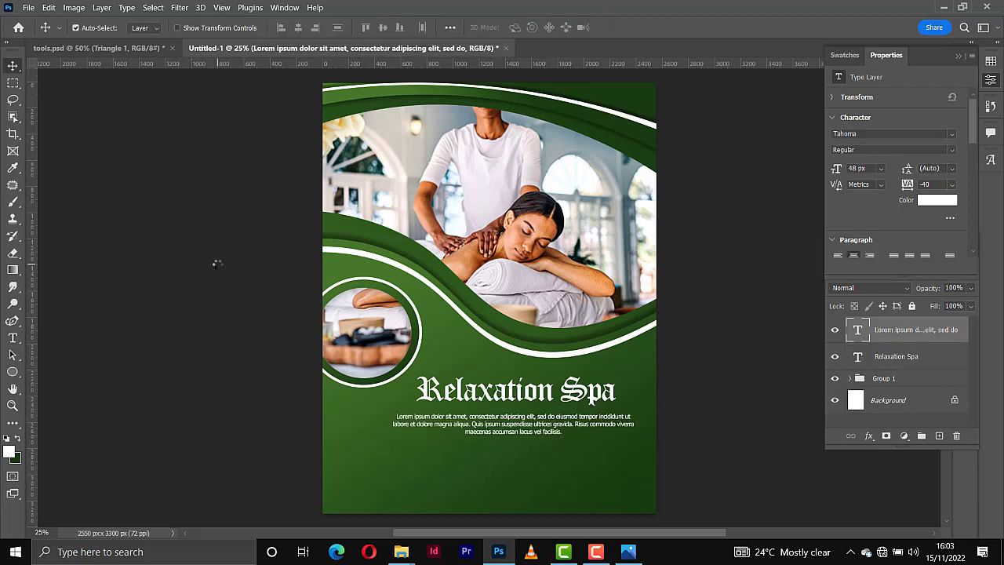
{"action": "key", "text": "Up"}
{"action": "key", "text": "Up"}
{"action": "key", "text": "Up"}
{"action": "key", "text": "Up"}
{"action": "key", "text": "Up"}
{"action": "key", "text": "Up"}
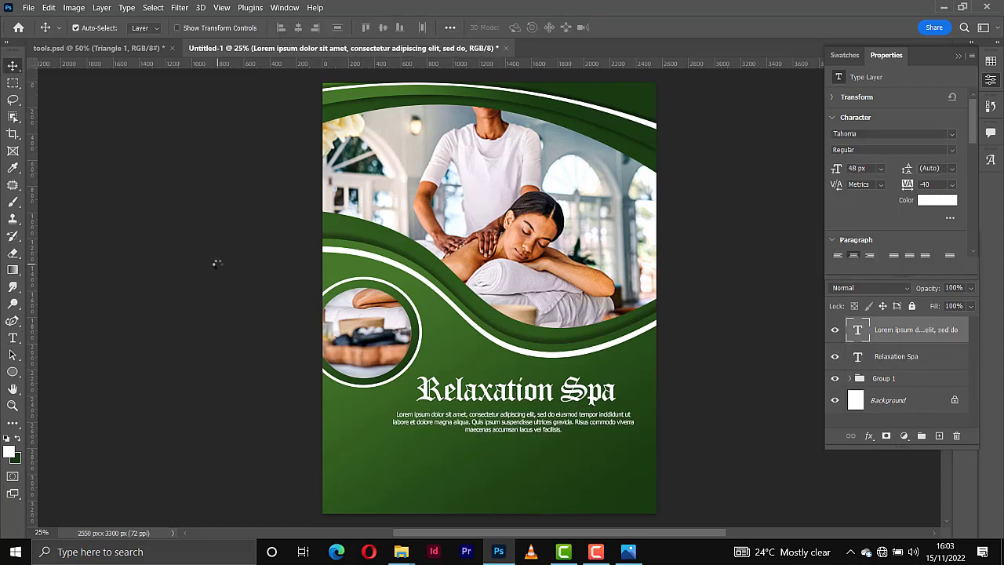
{"action": "key", "text": "Down"}
{"action": "key", "text": "Down"}
{"action": "key", "text": "Down"}
{"action": "key", "text": "u"}
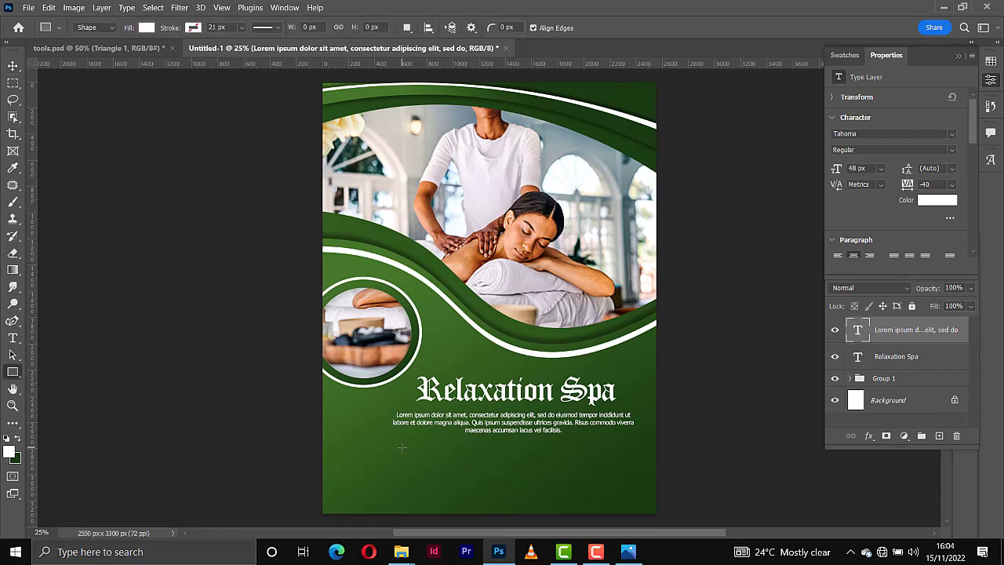
Step: Draw a long white bar below the paragraph and nudge it into place
{"action": "left_click_drag", "start_coordinate": [402, 447], "coordinate": [628, 459]}
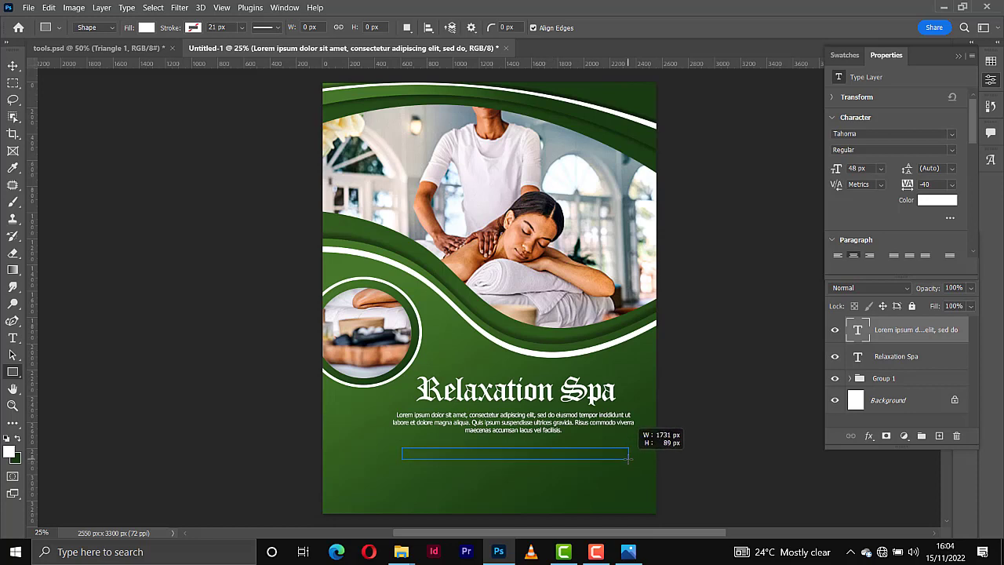
{"action": "left_click_drag", "start_coordinate": [628, 458], "coordinate": [630, 458]}
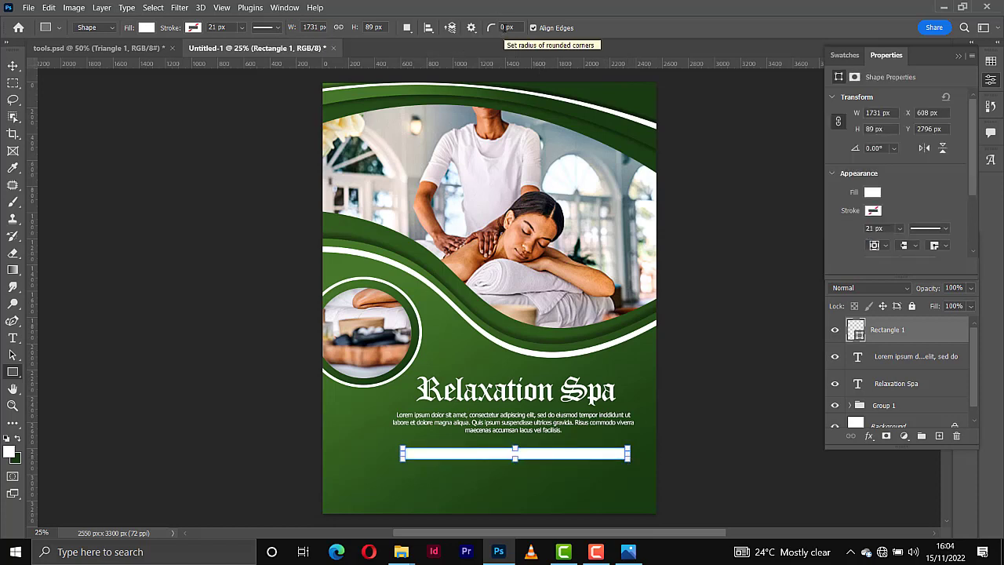
{"action": "left_click", "coordinate": [506, 27]}
{"action": "type", "text": "25"}
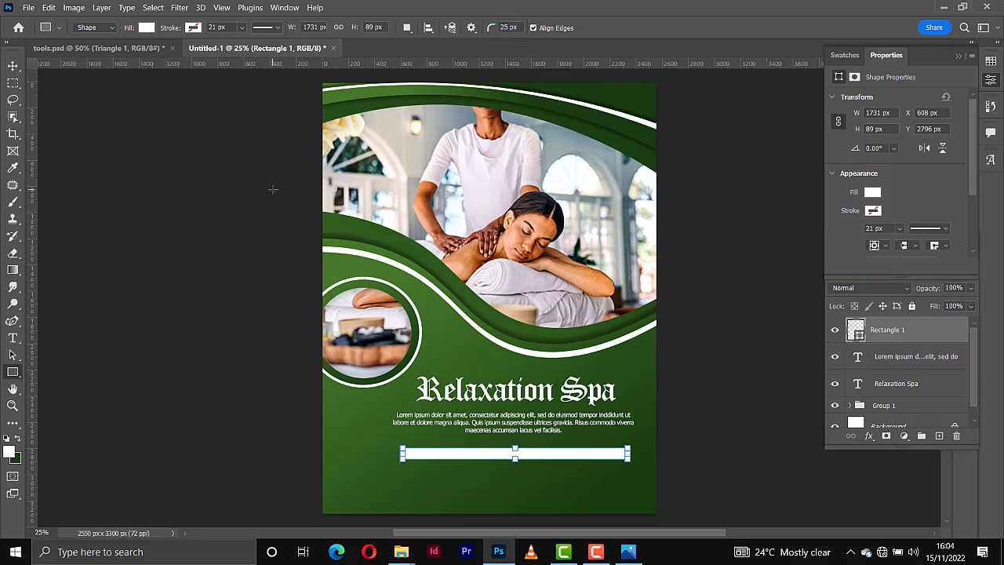
{"action": "left_click", "coordinate": [12, 66]}
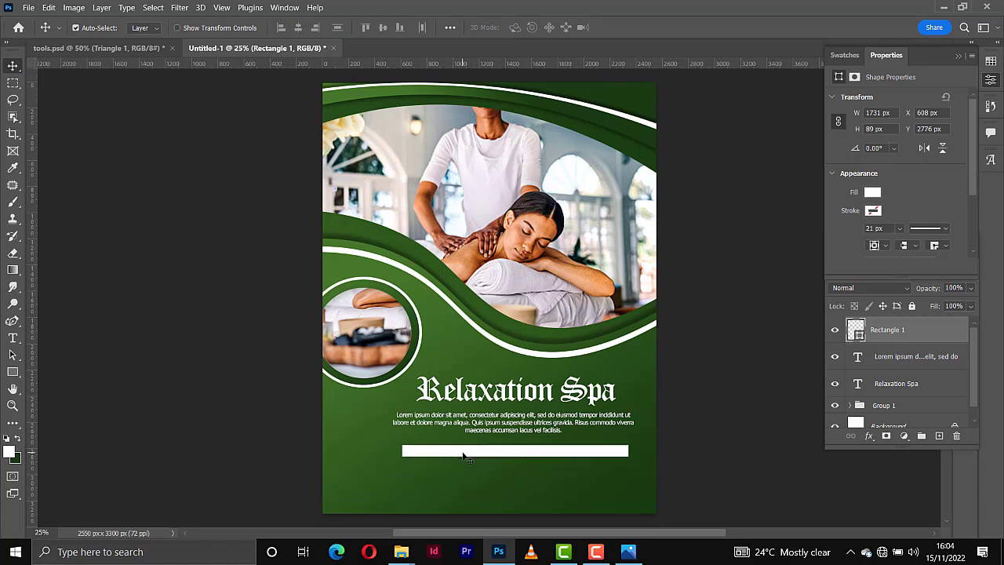
{"action": "left_click_drag", "start_coordinate": [463, 457], "coordinate": [464, 453]}
Step: Set the bar's corner radius to 25 px and zoom in on it
{"action": "scroll", "coordinate": [922, 234], "scroll_direction": "down", "scroll_amount": 1}
{"action": "scroll", "coordinate": [922, 234], "scroll_direction": "down", "scroll_amount": 1}
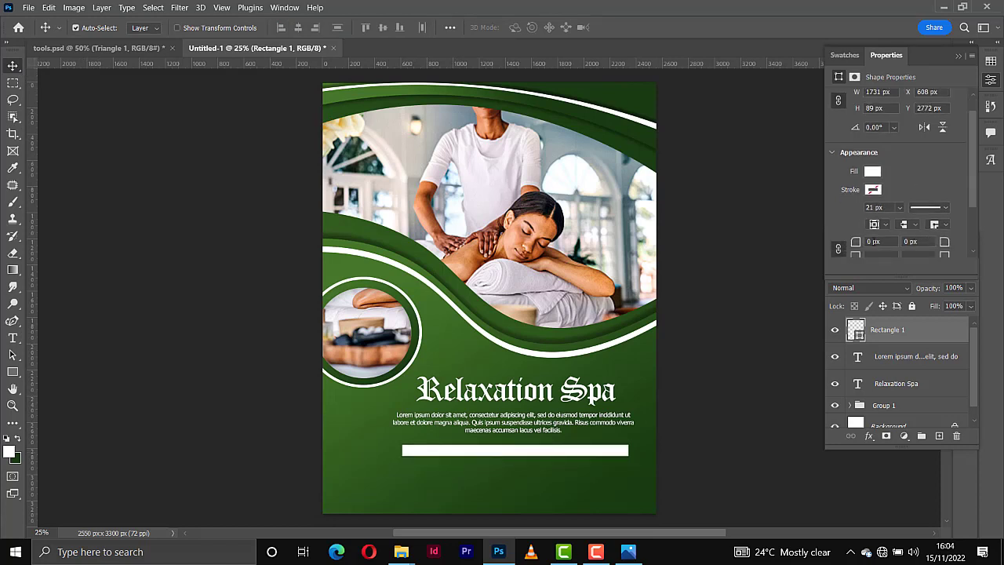
{"action": "type", "text": "25"}
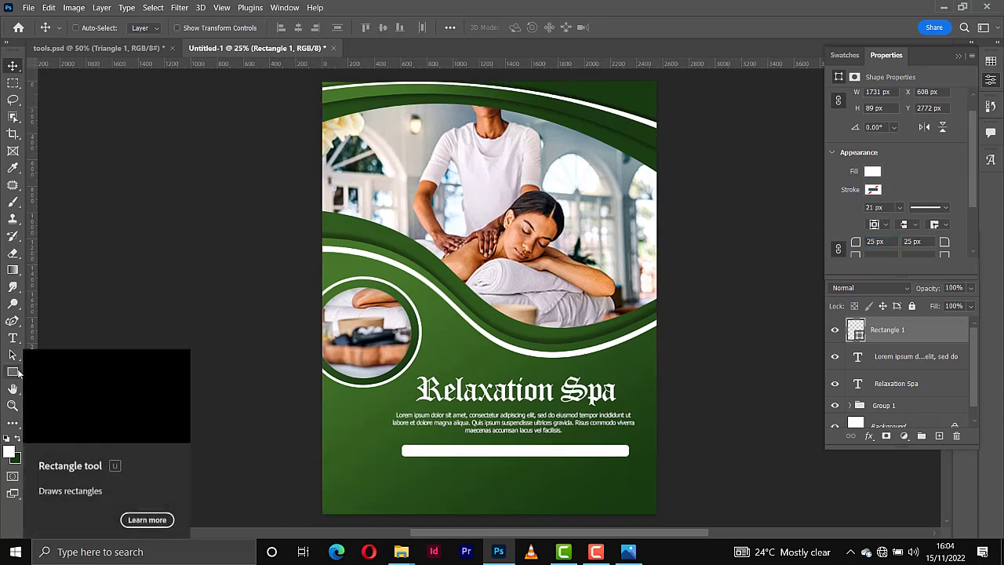
{"action": "scroll", "coordinate": [560, 417], "scroll_direction": "down", "scroll_amount": 5}
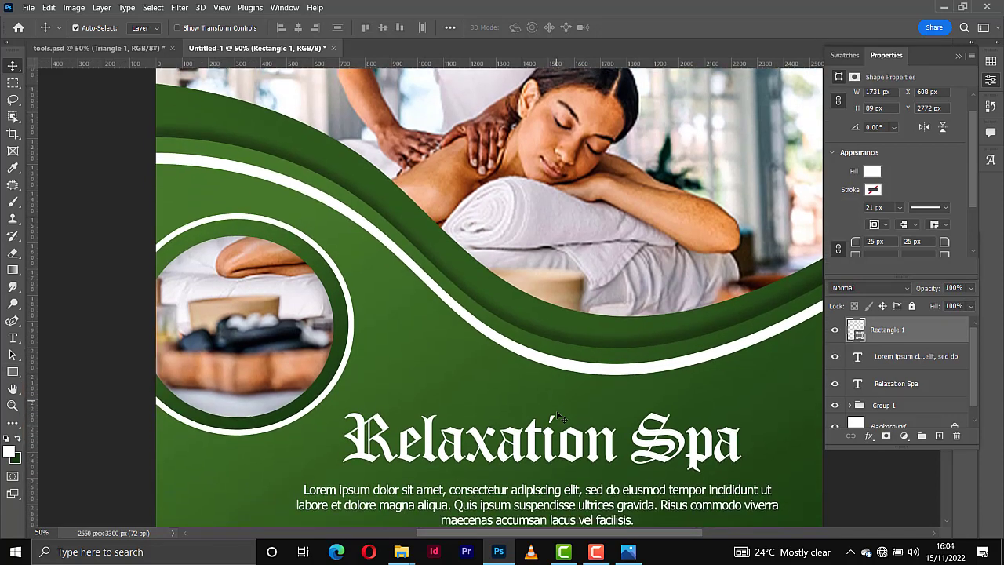
{"action": "scroll", "coordinate": [559, 417], "scroll_direction": "down", "scroll_amount": 2}
{"action": "scroll", "coordinate": [559, 417], "scroll_direction": "down", "scroll_amount": 1}
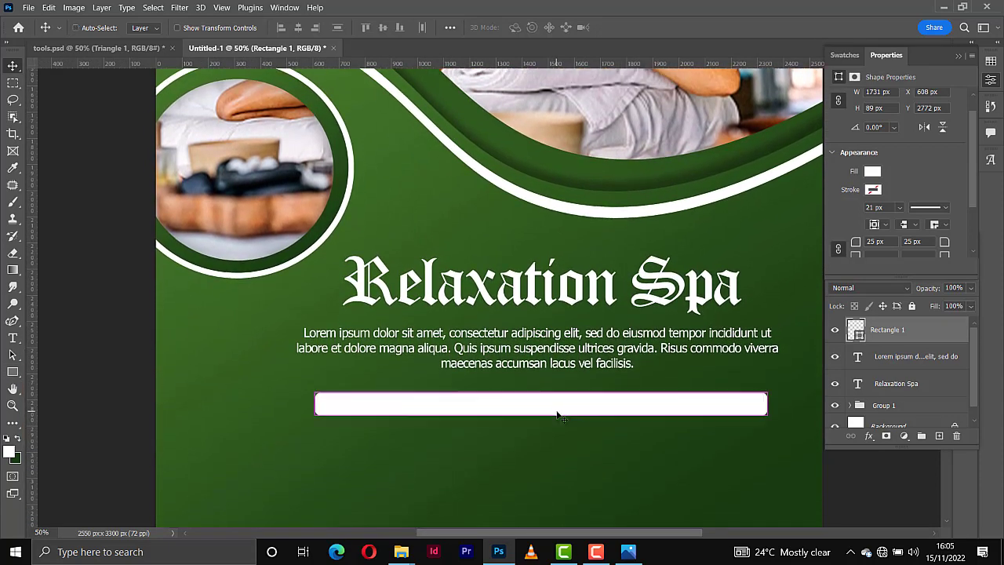
{"action": "key", "text": "ctrl+plus"}
{"action": "key", "text": "ctrl+plus"}
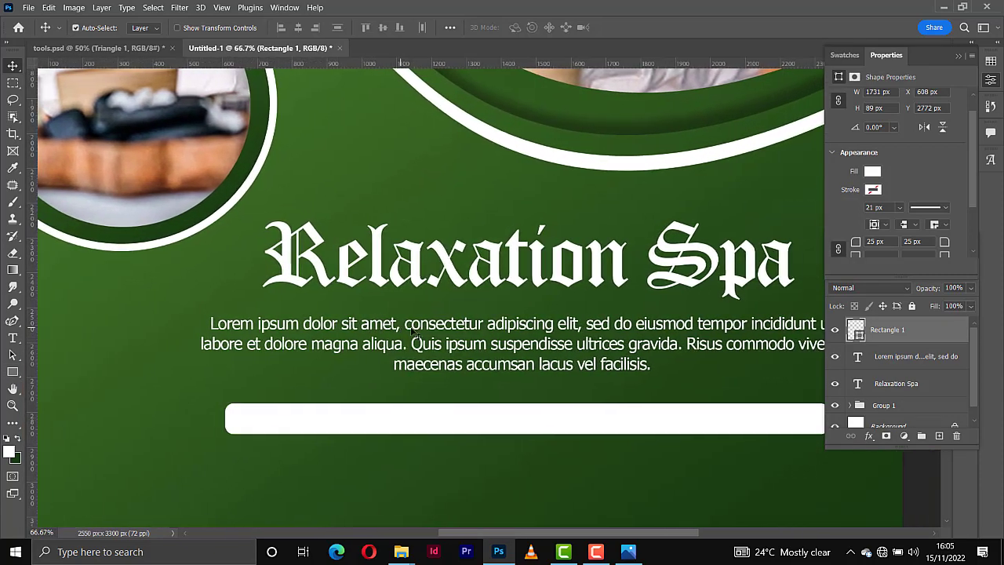
{"action": "left_click", "coordinate": [13, 372]}
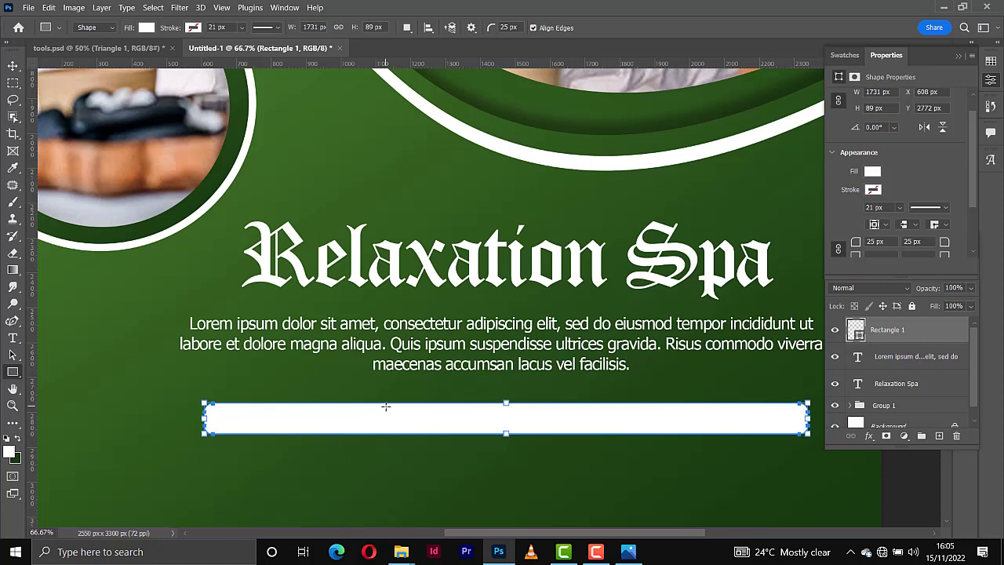
Step: Draw a thin dark green divider in the white bar and place a copy further right
{"action": "left_click_drag", "start_coordinate": [386, 405], "coordinate": [388, 428]}
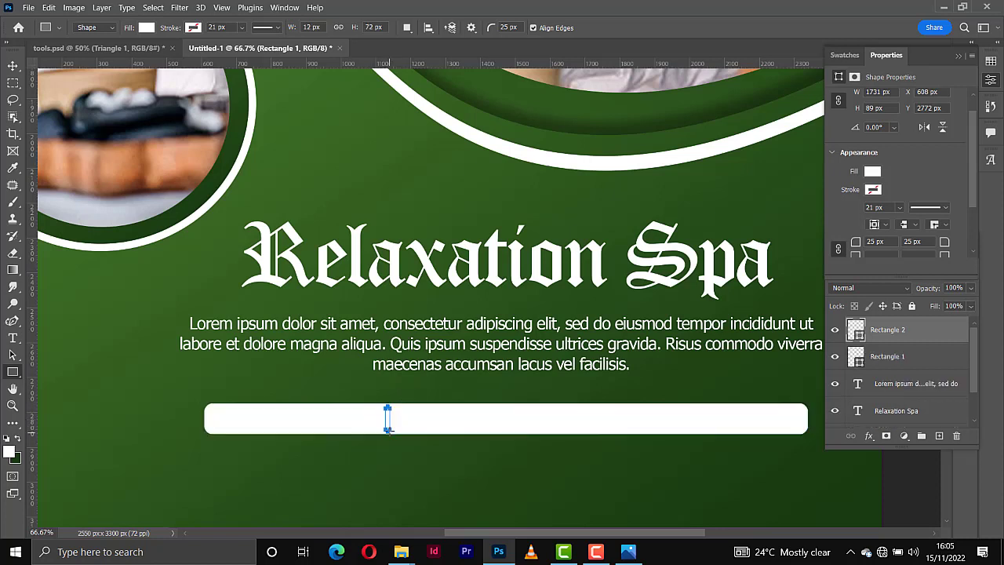
{"action": "left_click", "coordinate": [151, 30]}
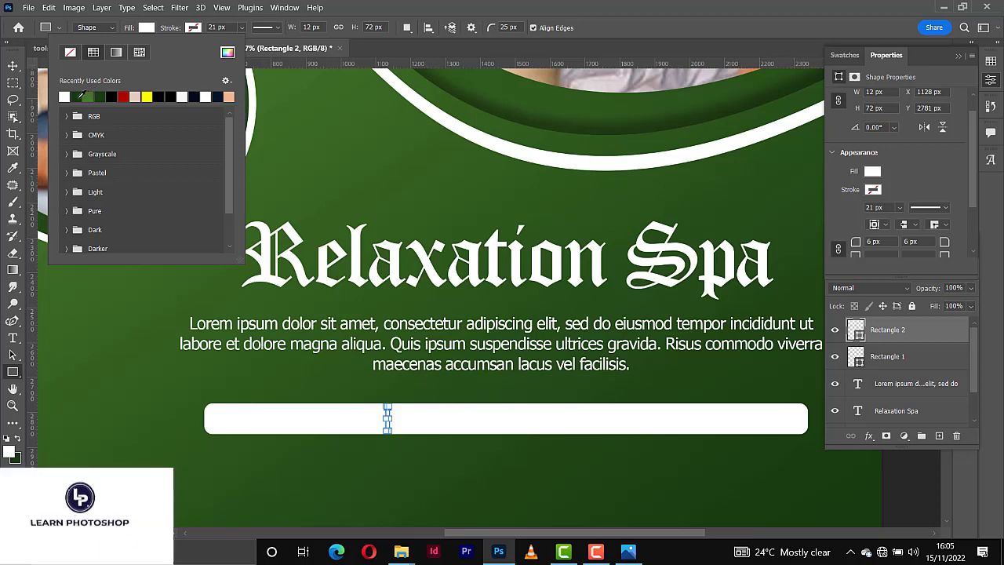
{"action": "left_click", "coordinate": [76, 96]}
{"action": "key", "text": "v"}
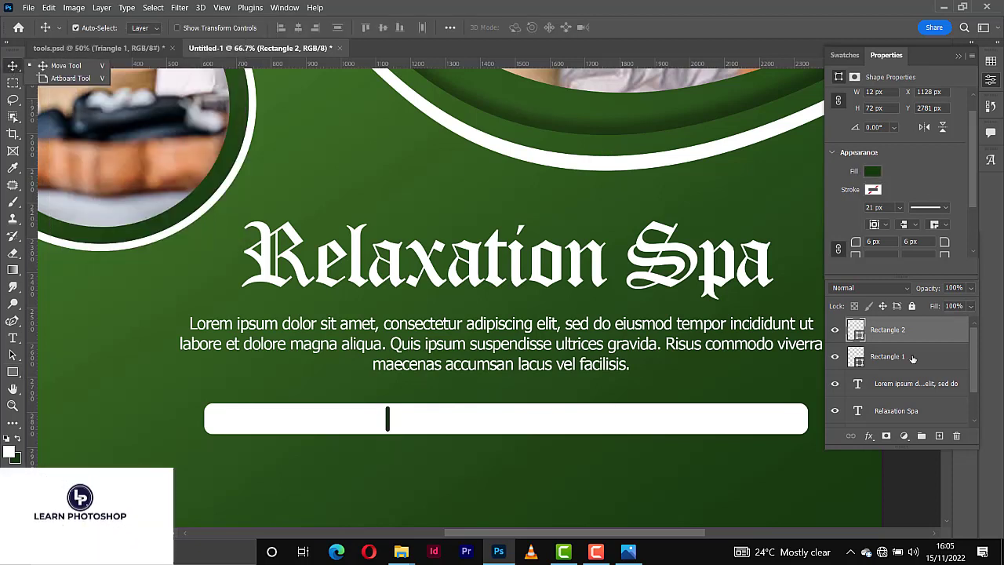
{"action": "left_click", "coordinate": [76, 28]}
{"action": "key", "text": "ctrl+j"}
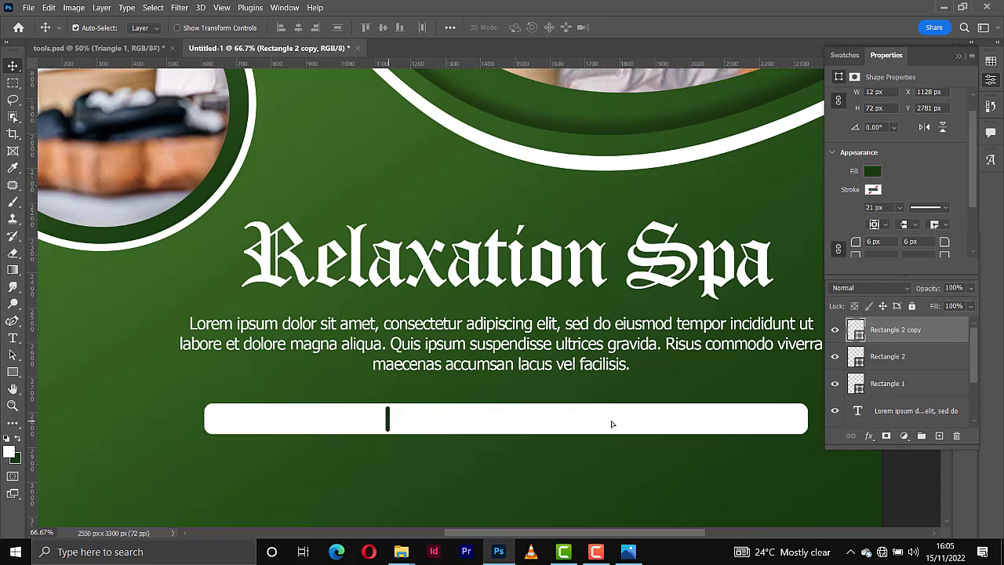
{"action": "left_click_drag", "start_coordinate": [623, 424], "coordinate": [616, 426]}
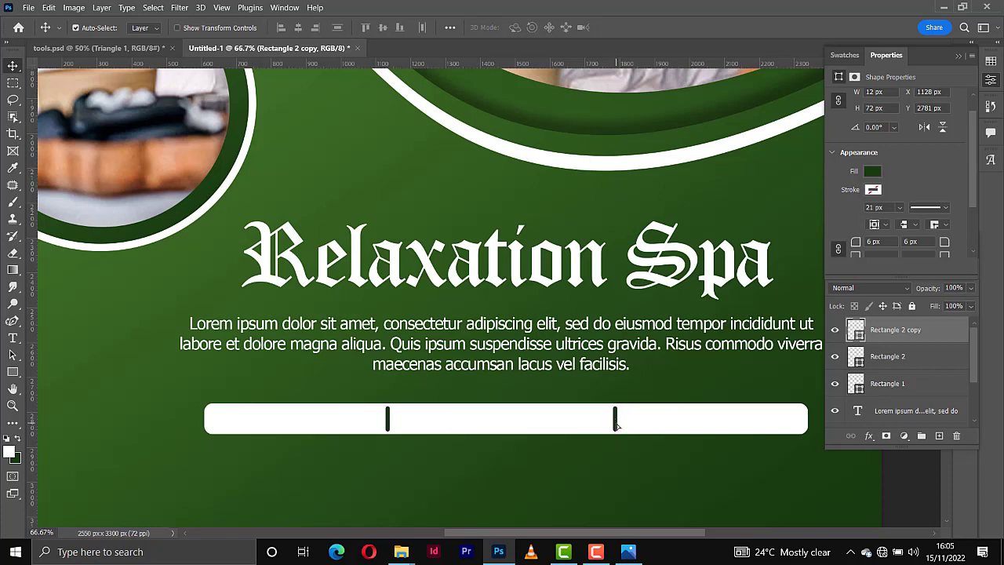
Step: Add a 'Lorem Ipsum' text label in Tahoma Bold beside the white bar
{"action": "left_click", "coordinate": [13, 338]}
{"action": "left_click", "coordinate": [78, 338]}
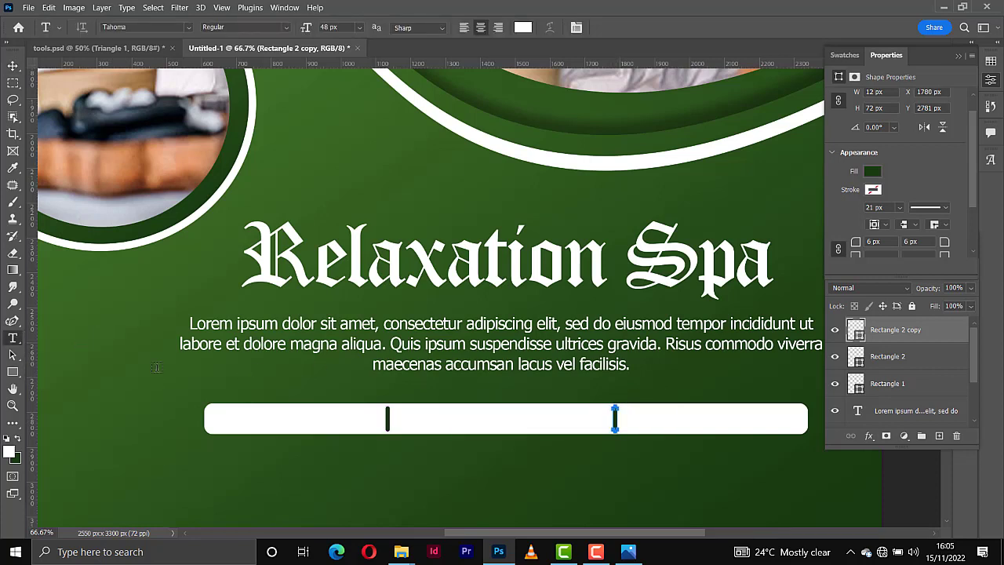
{"action": "left_click", "coordinate": [224, 422]}
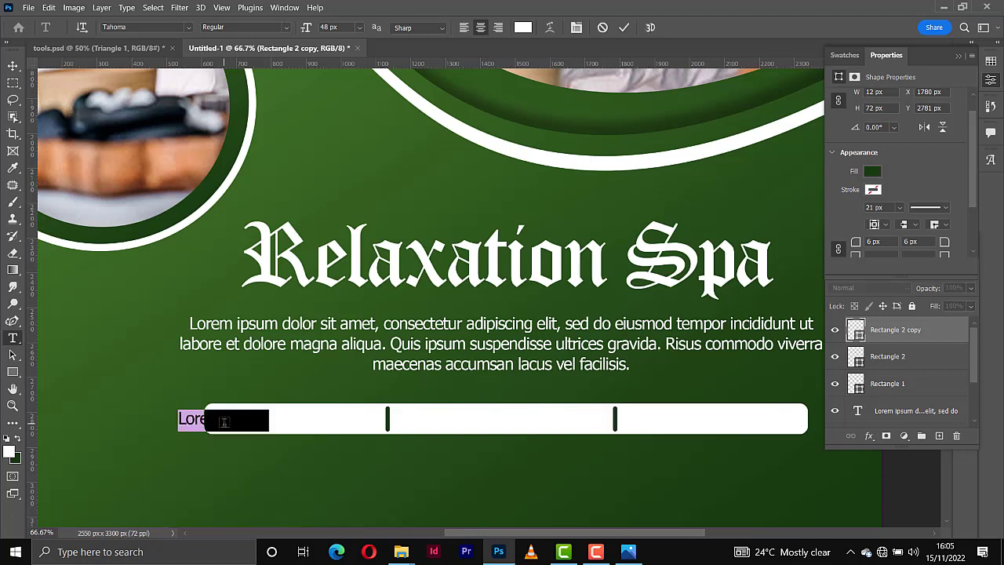
{"action": "left_click", "coordinate": [287, 29]}
{"action": "left_click", "coordinate": [280, 49]}
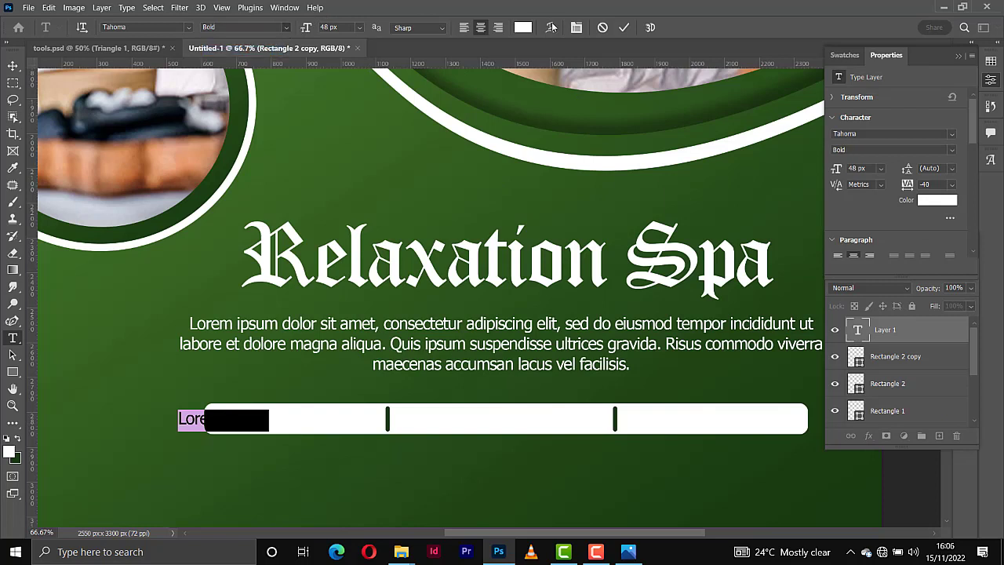
{"action": "left_click", "coordinate": [625, 28]}
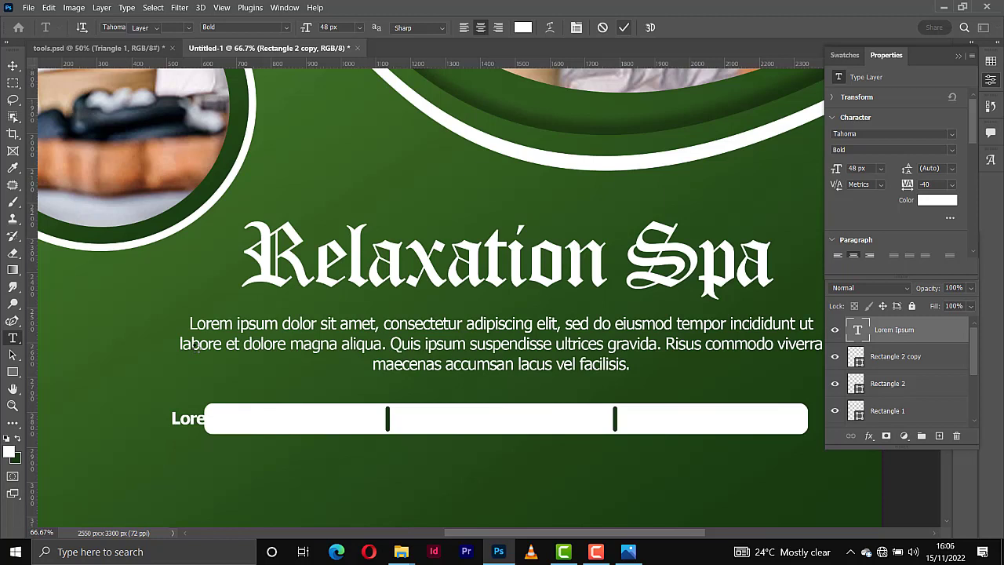
Step: Move the label into the bar's first section and colour it a dark swatch
{"action": "key", "text": "v"}
{"action": "left_click_drag", "start_coordinate": [196, 421], "coordinate": [255, 424]}
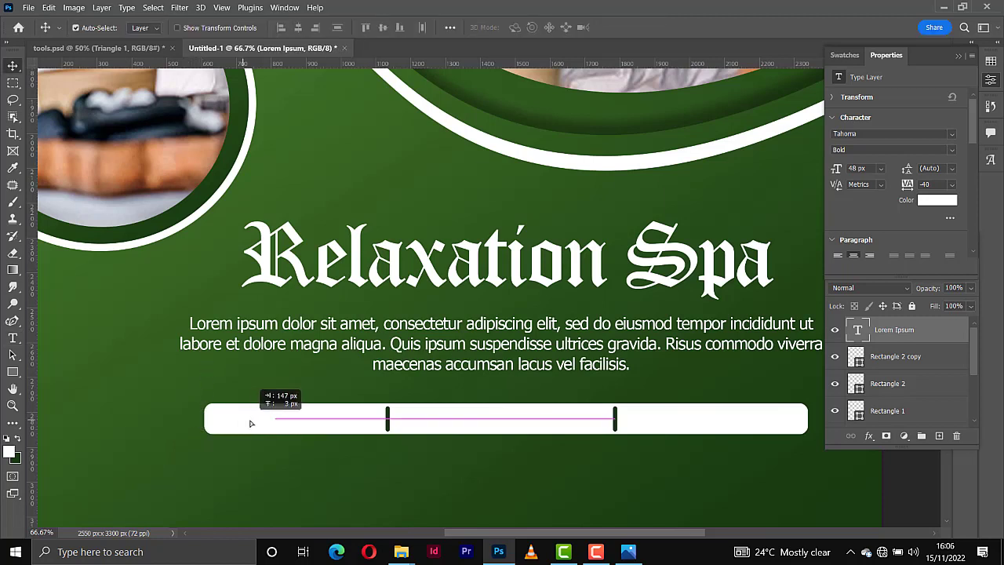
{"action": "left_click", "coordinate": [845, 55]}
{"action": "left_click", "coordinate": [837, 96]}
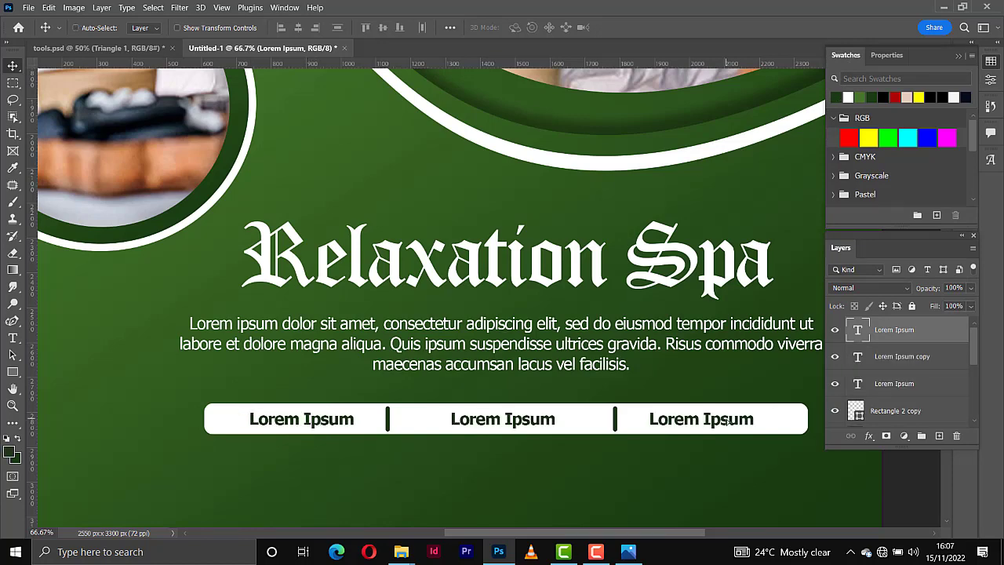
{"action": "key", "text": "ctrl+0"}
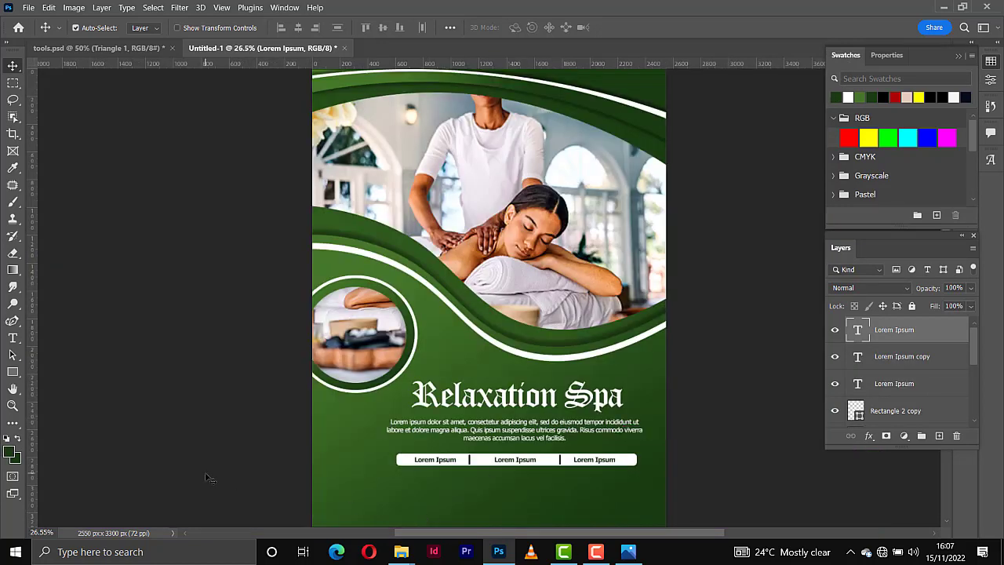
Step: Duplicate the Lorem ipsum paragraph and place the copy beneath the white menu bar
{"action": "left_click", "coordinate": [473, 430]}
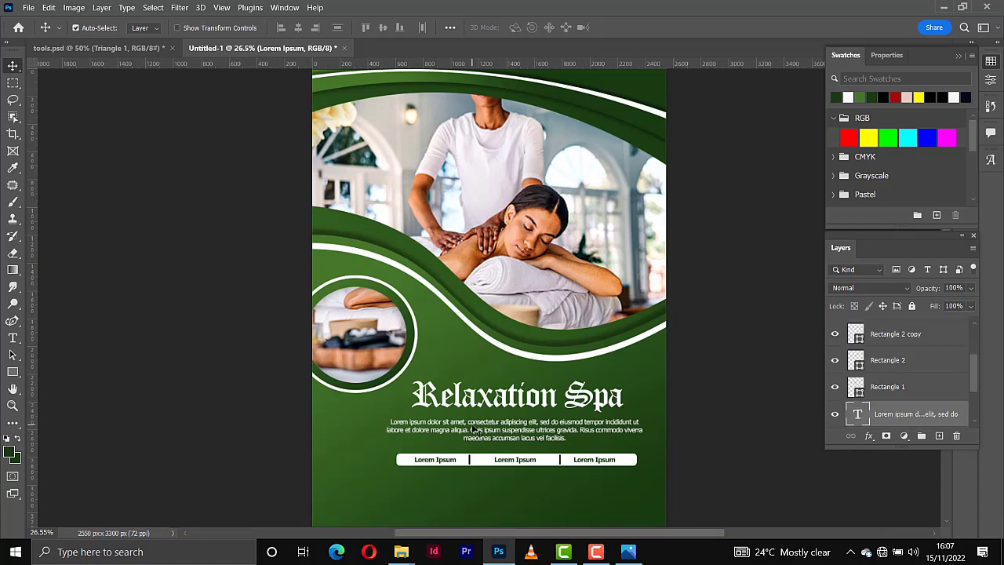
{"action": "left_click_drag", "start_coordinate": [474, 430], "coordinate": [477, 489]}
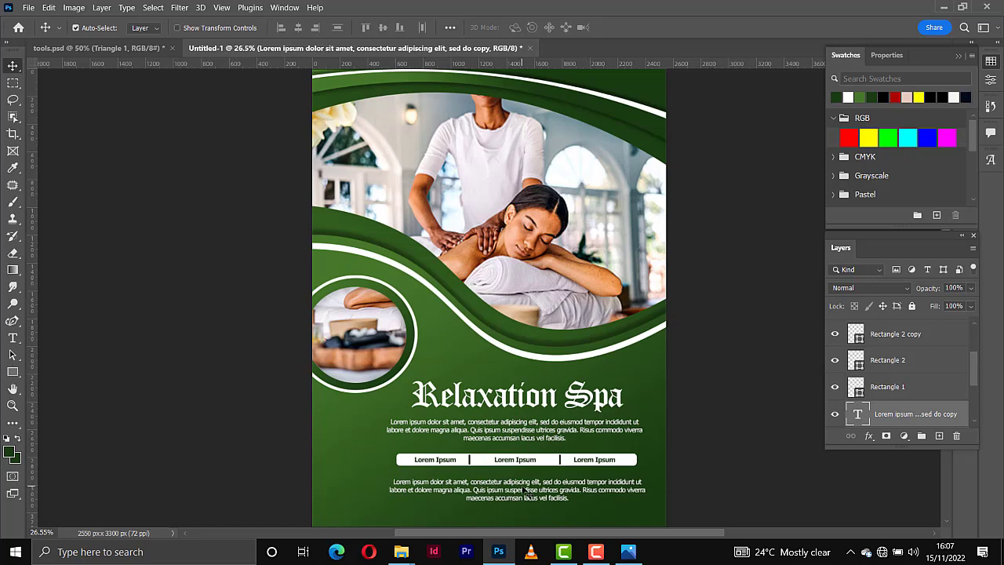
{"action": "key", "text": "ctrl+minus"}
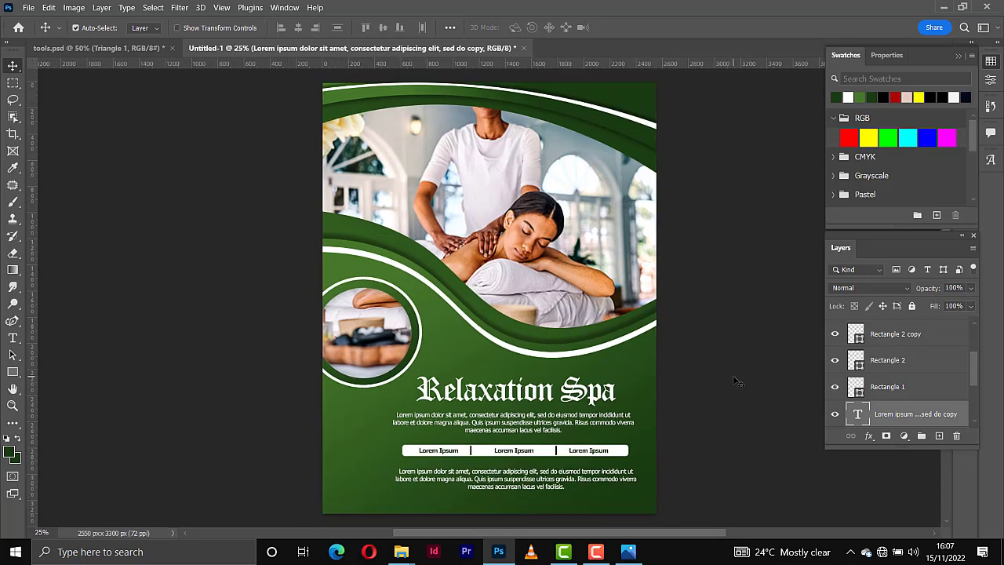